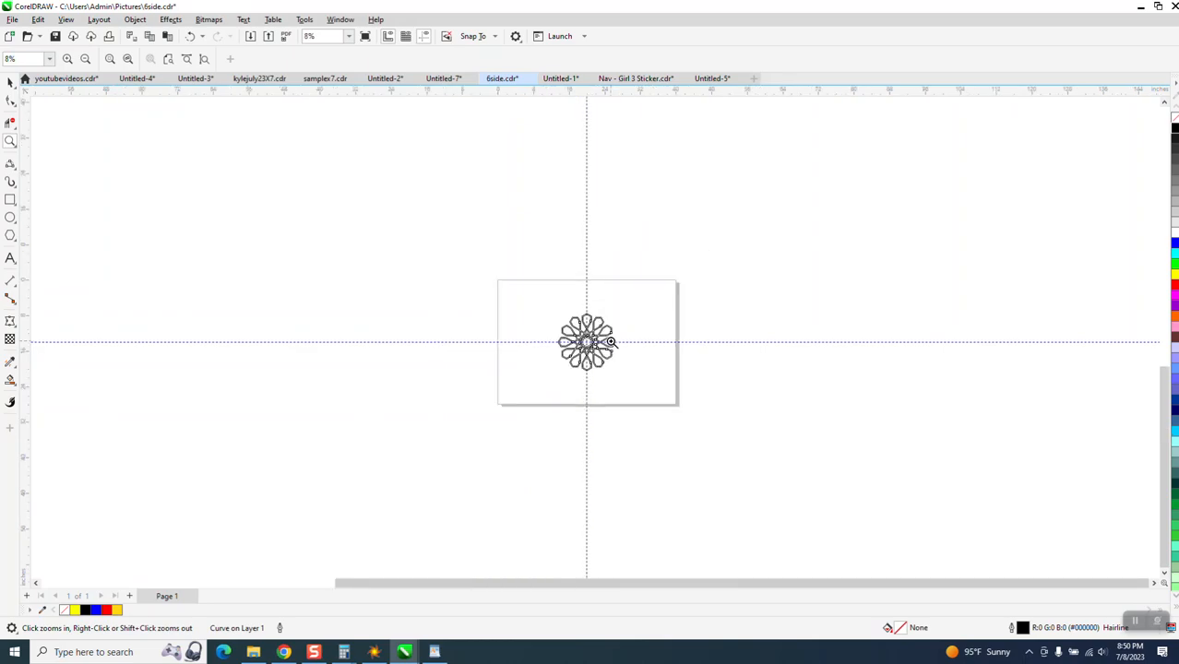
# Step: Examine the finished blue hexagonal rosette pattern and the yellow-to-red version on the black hexagon
pyautogui.click(286, 299)
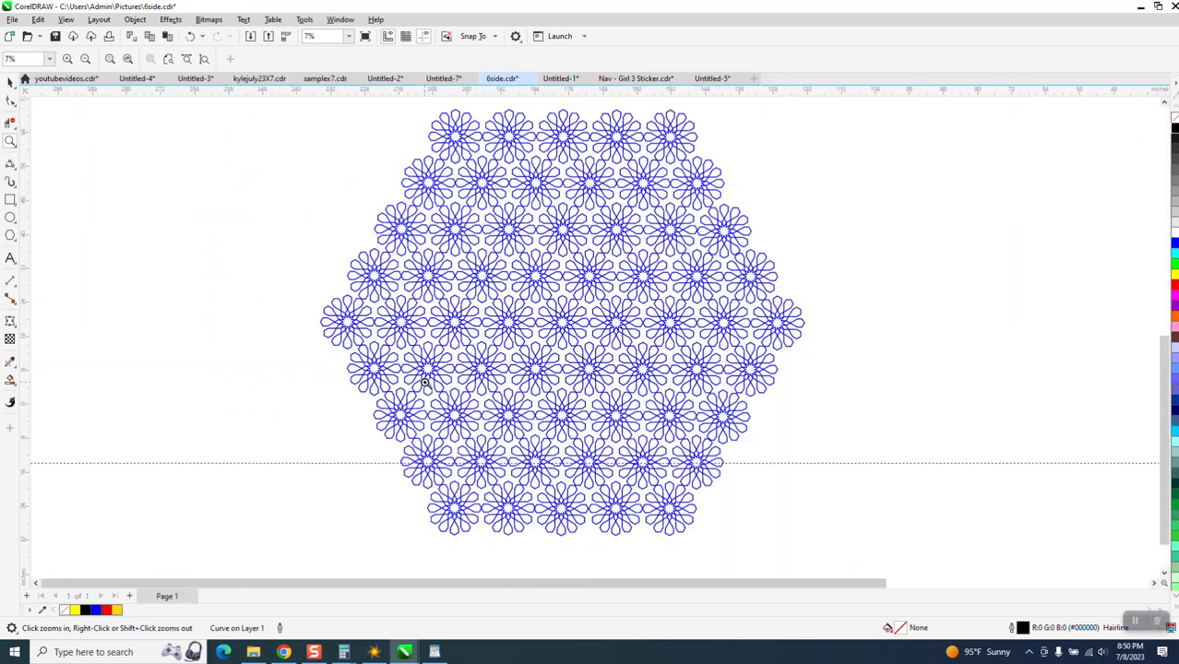
pyautogui.scroll(-1, 426, 382)
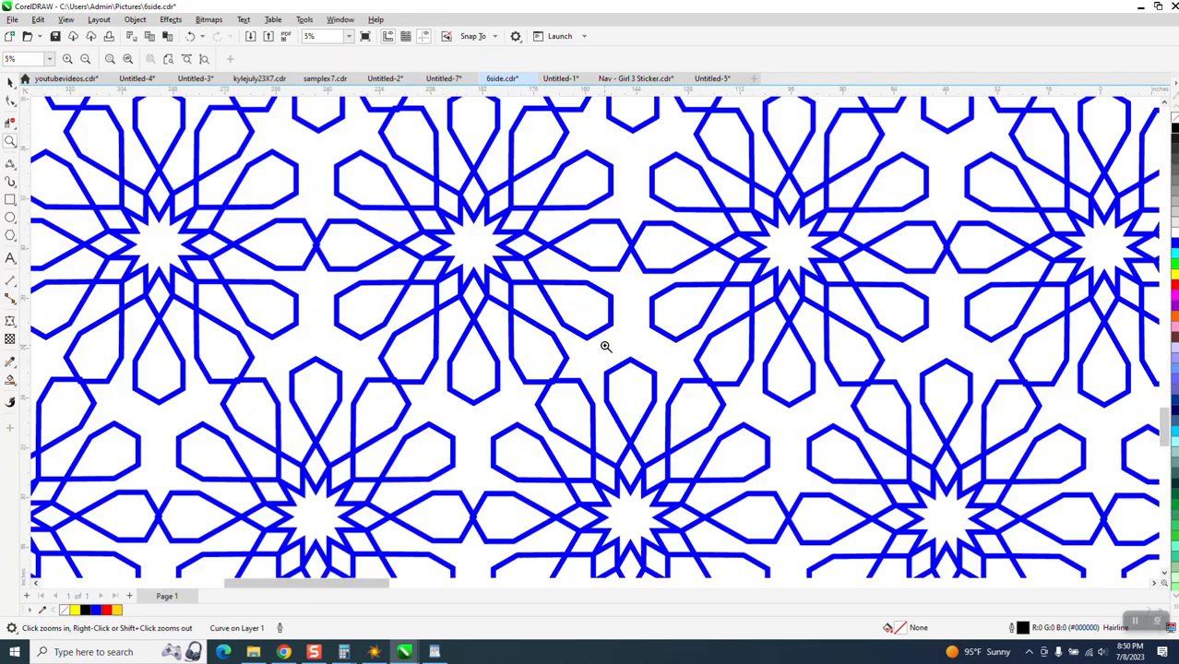
pyautogui.scroll(7, 600, 340)
pyautogui.scroll(-8, 597, 361)
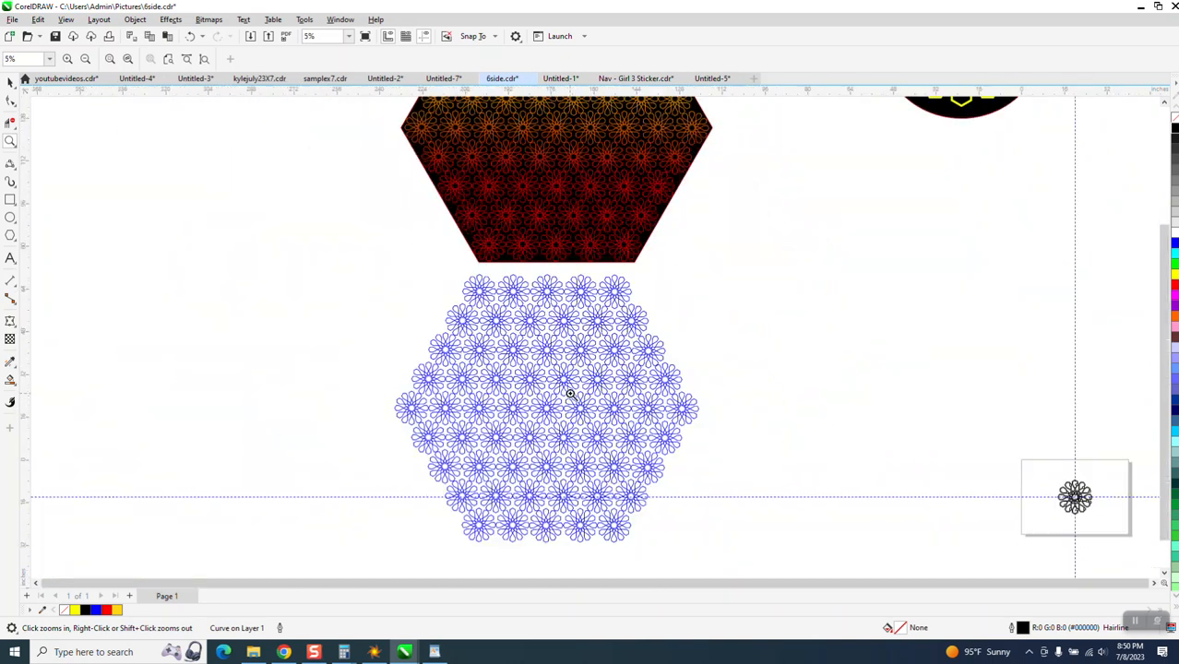
pyautogui.moveTo(462, 122); pyautogui.dragTo(666, 308)
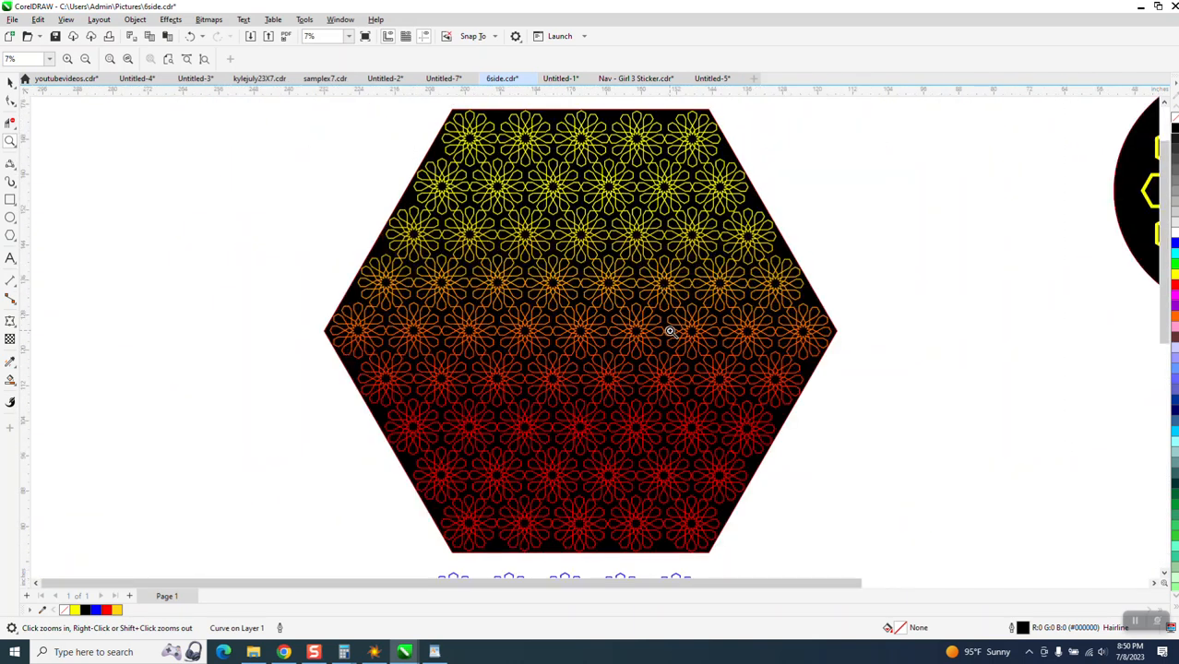
pyautogui.scroll(-4, 503, 330)
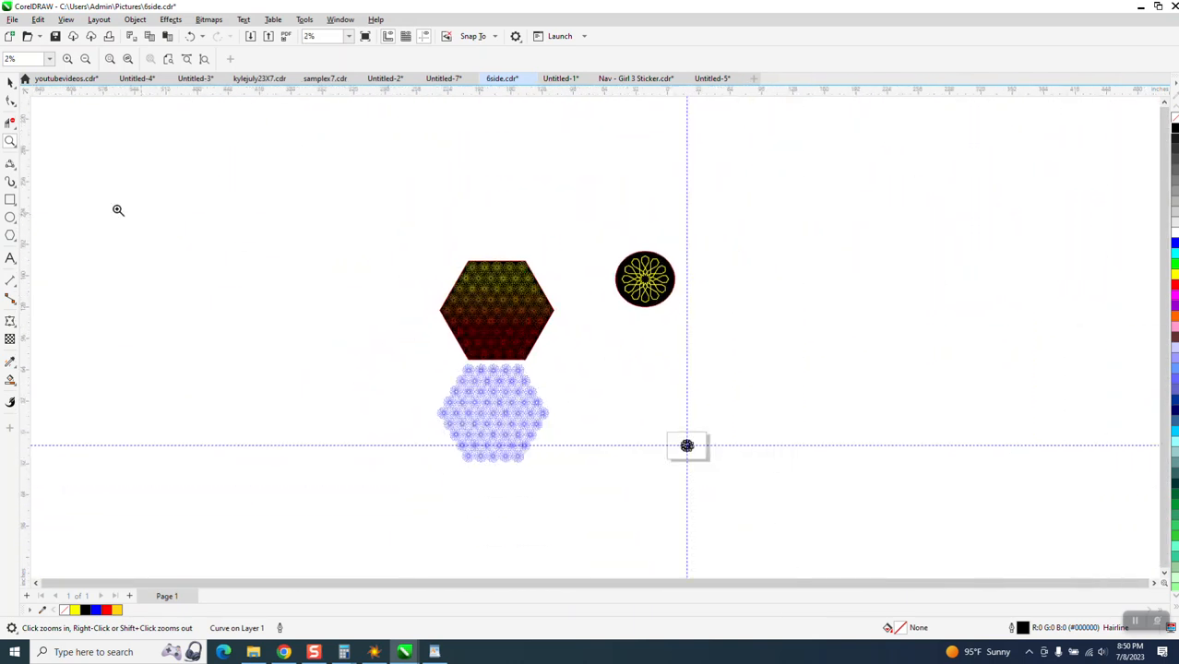
# Step: Duplicate the page's rosette to its right and repeat the duplication four times, making an evenly spaced row of five copies
pyautogui.click(10, 82)
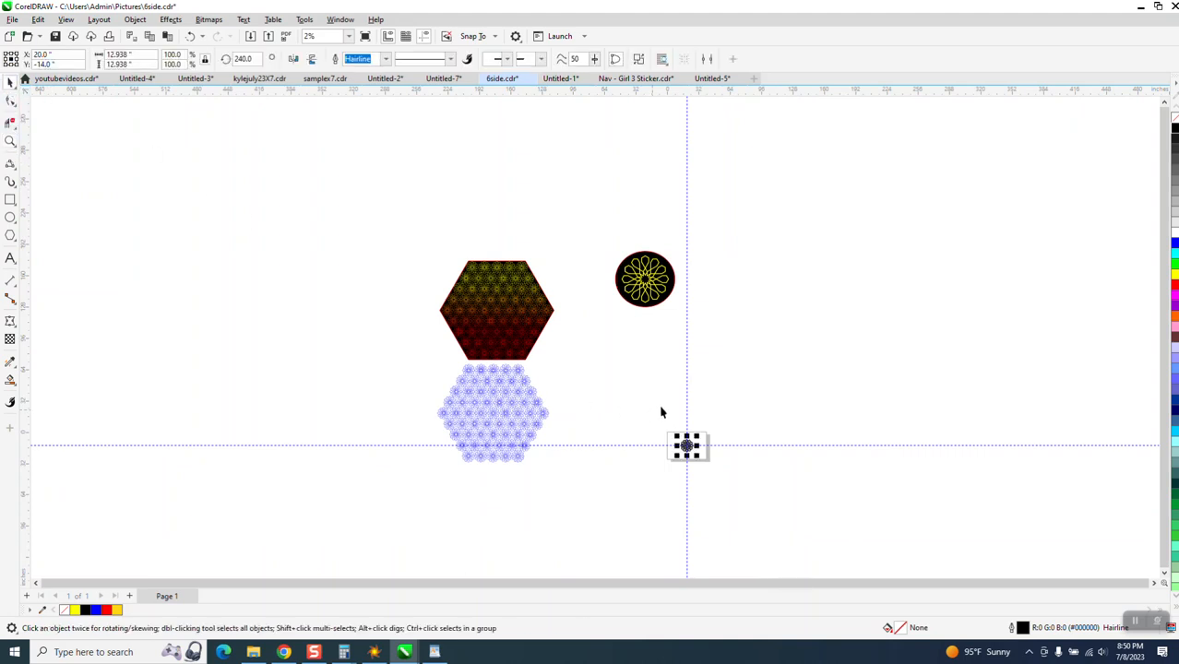
pyautogui.click(10, 142)
pyautogui.moveTo(651, 412); pyautogui.dragTo(850, 526)
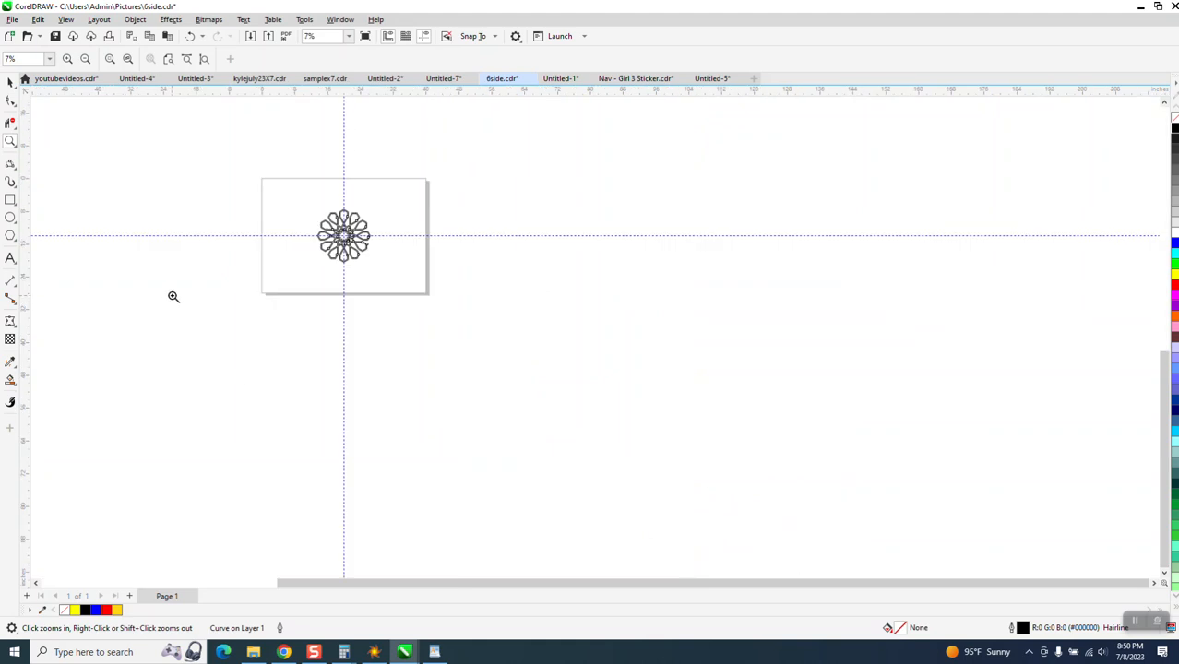
pyautogui.click(10, 82)
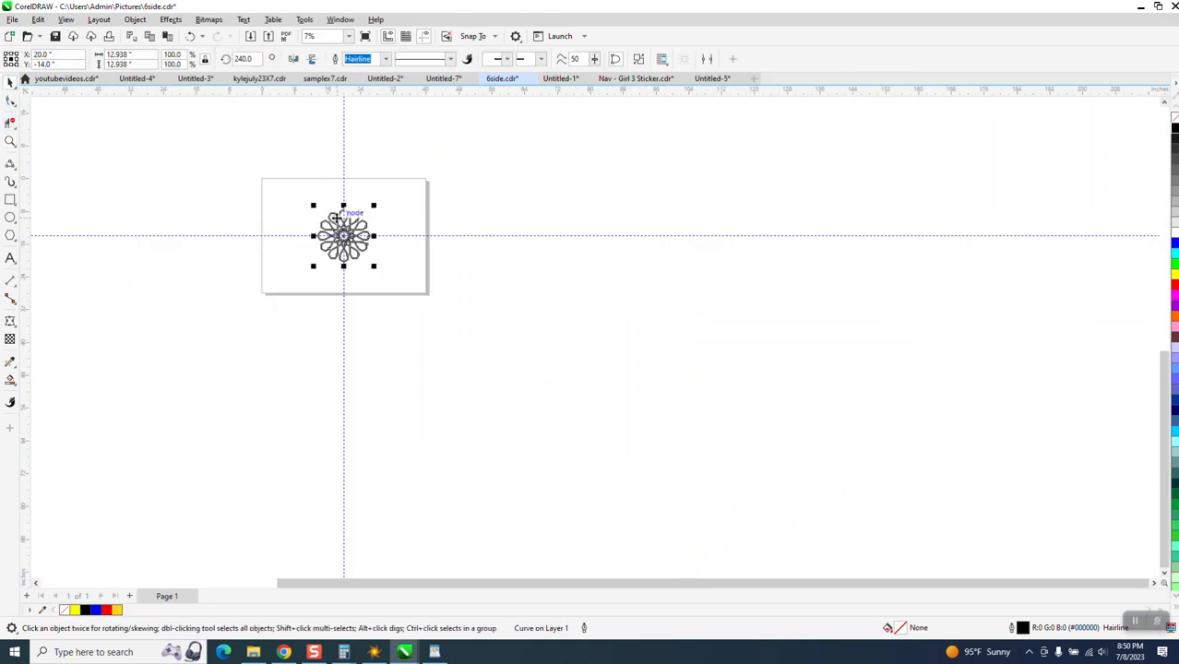
pyautogui.moveTo(325, 237); pyautogui.dragTo(468, 237)
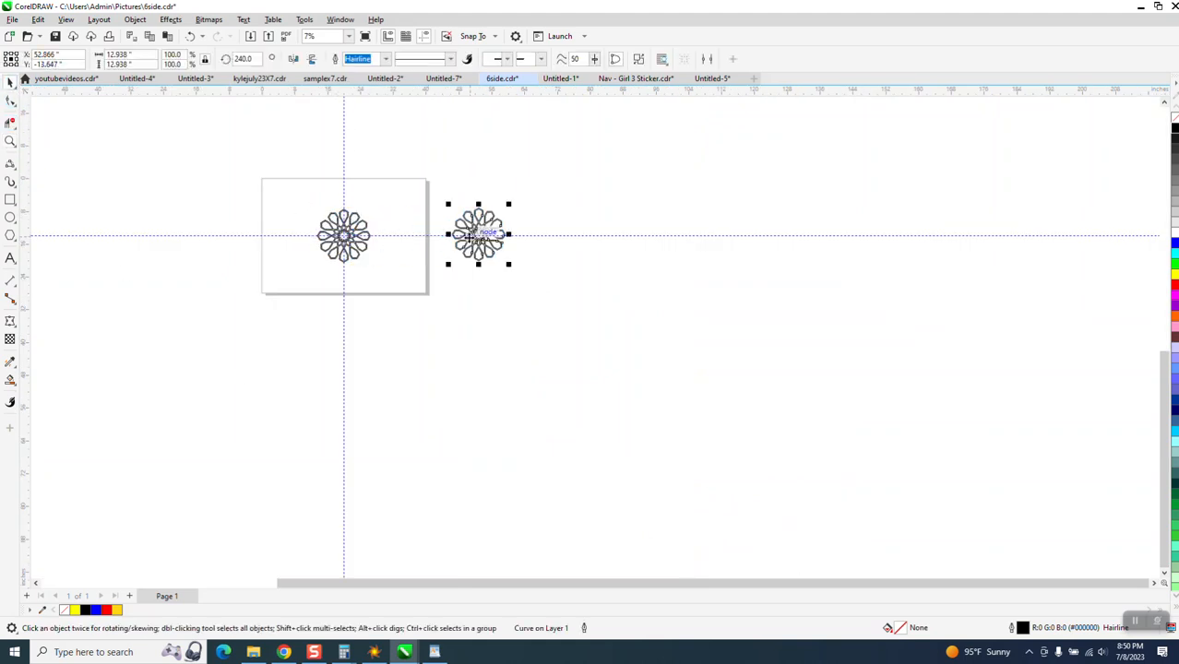
pyautogui.hotkey('ctrl', 'r')
pyautogui.hotkey('ctrl', 'r')
pyautogui.hotkey('ctrl', 'r')
pyautogui.hotkey('ctrl', 'r')
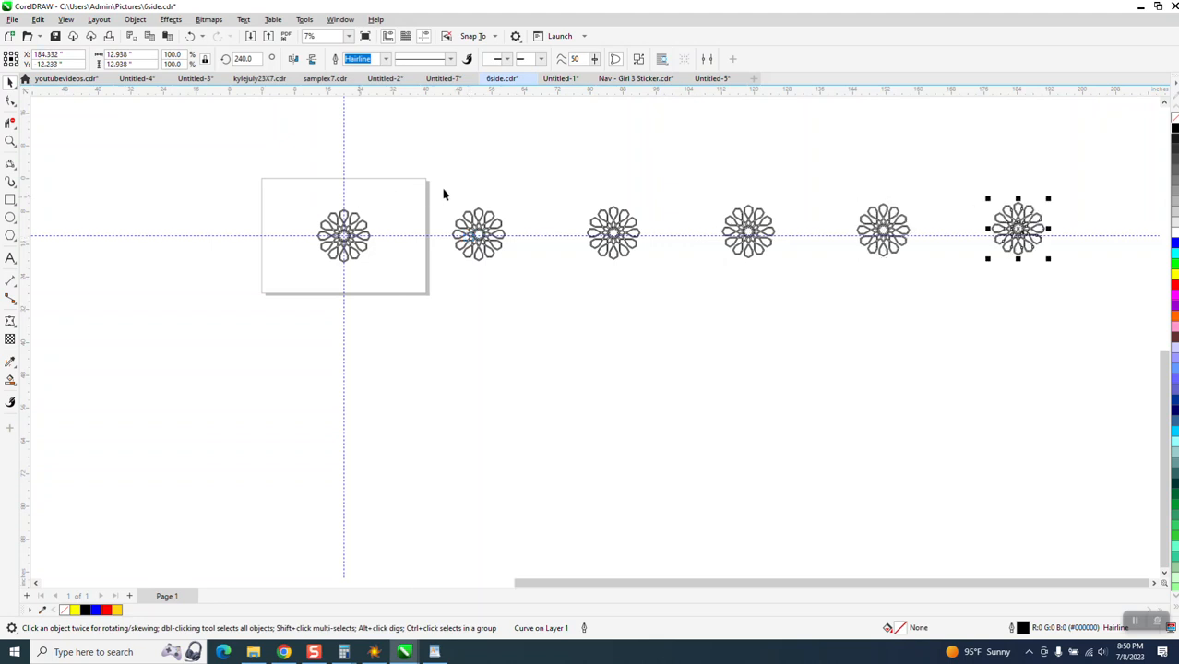
# Step: Move the five rosette copies together to the empty area below and to the right of the page
pyautogui.moveTo(446, 176); pyautogui.dragTo(554, 265)
pyautogui.moveTo(1079, 376); pyautogui.dragTo(1078, 373)
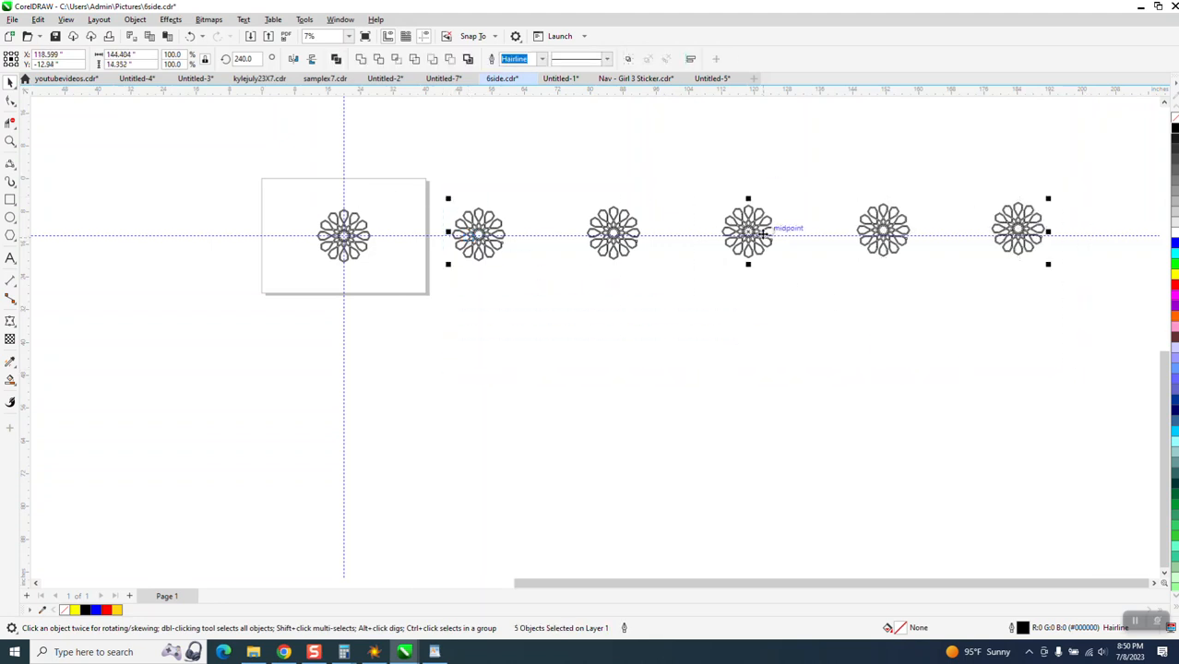
pyautogui.moveTo(754, 238); pyautogui.dragTo(842, 416)
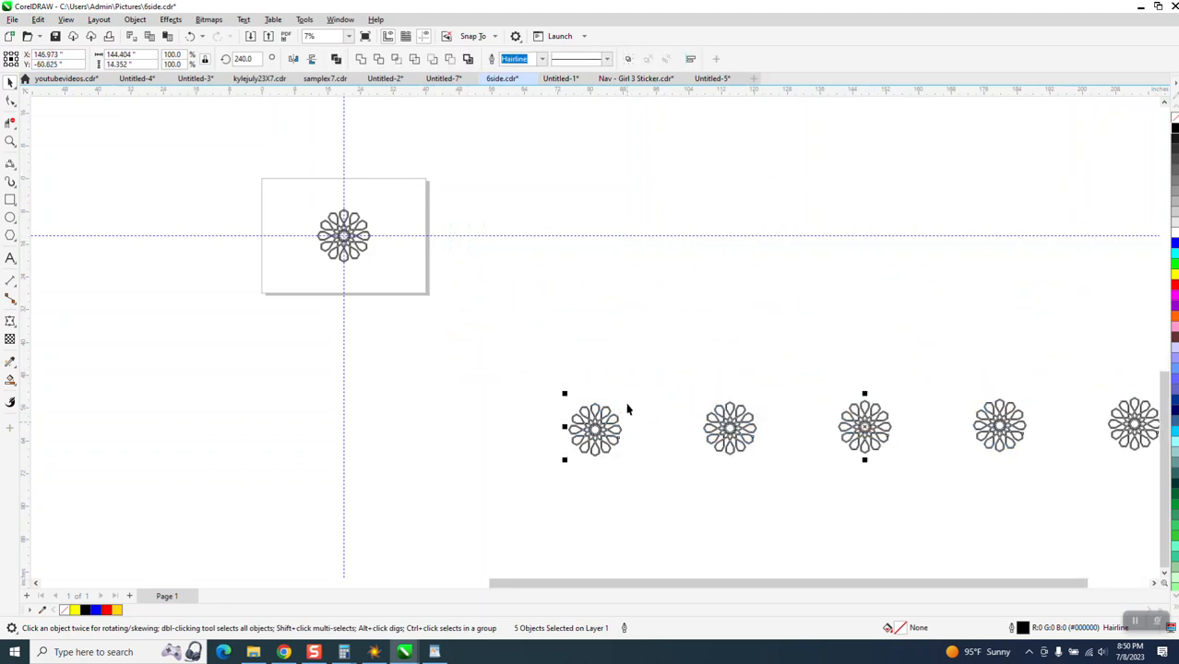
# Step: Move the leftmost copy above the page's original rosette so its lower petal tip meets the original's upper petal tip
pyautogui.click(599, 442)
pyautogui.moveTo(600, 442); pyautogui.dragTo(344, 177)
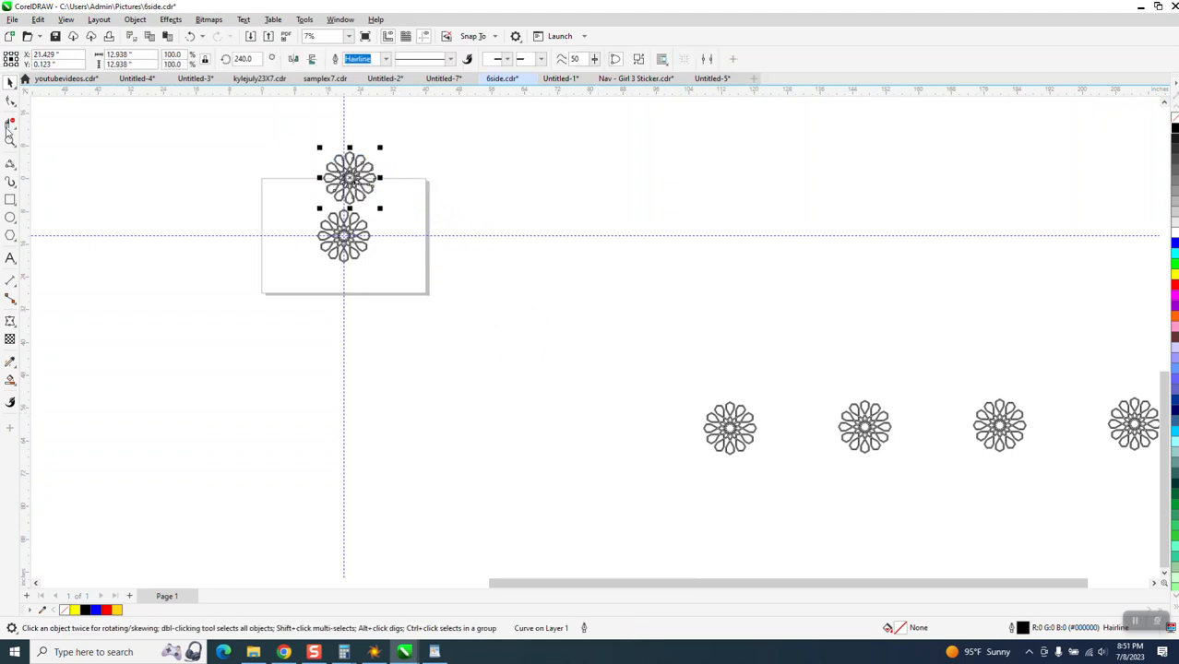
pyautogui.click(10, 141)
pyautogui.moveTo(277, 145); pyautogui.dragTo(513, 330)
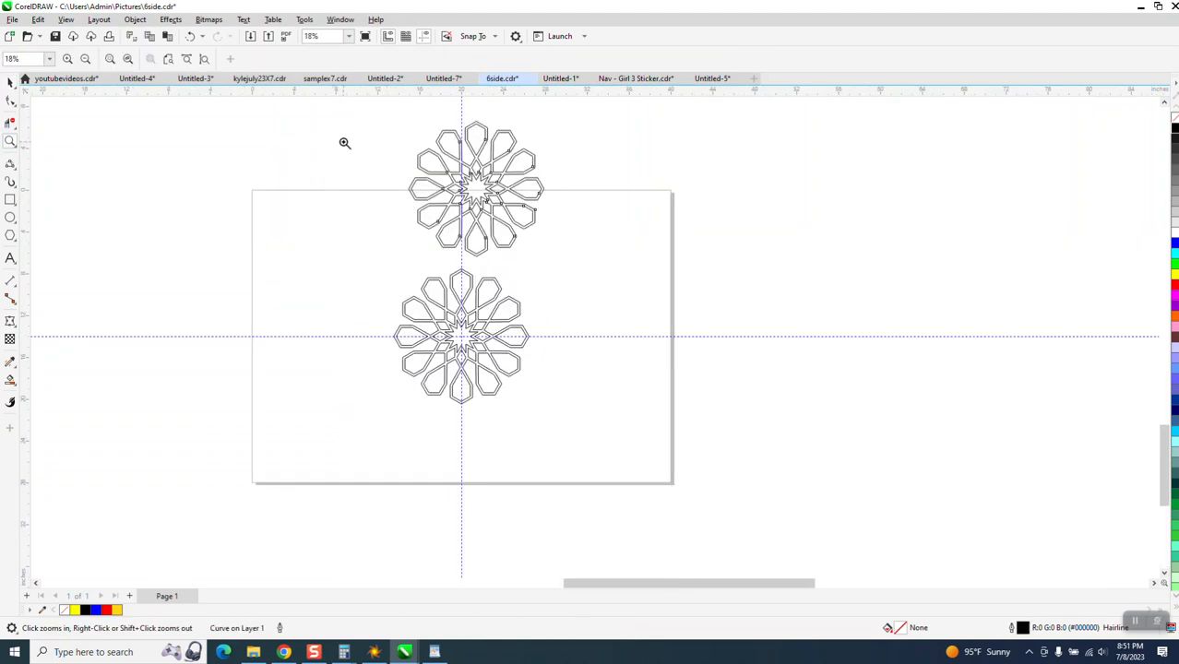
pyautogui.moveTo(342, 144); pyautogui.dragTo(654, 474)
pyautogui.click(10, 83)
pyautogui.click(599, 238)
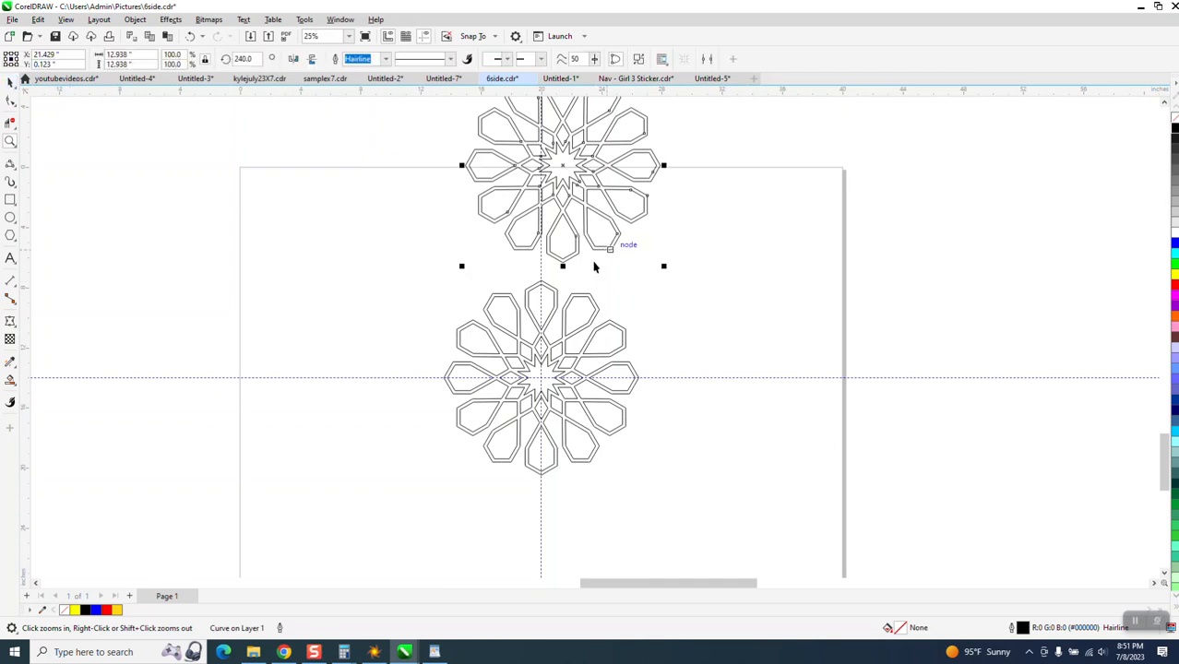
pyautogui.moveTo(561, 255); pyautogui.dragTo(653, 333)
# Step: Reposition the upper rosette so its lower petal tip lines up with the original's tip at the vertical guideline
pyautogui.click(10, 142)
pyautogui.scroll(3, 428, 286)
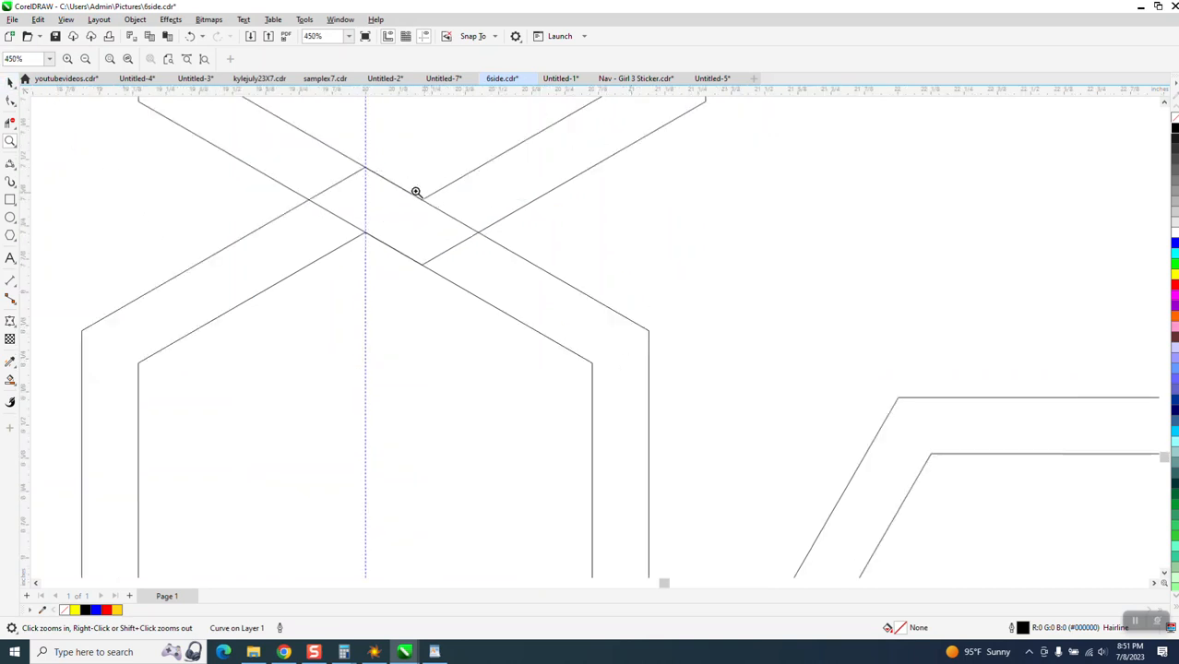
pyautogui.press('space')
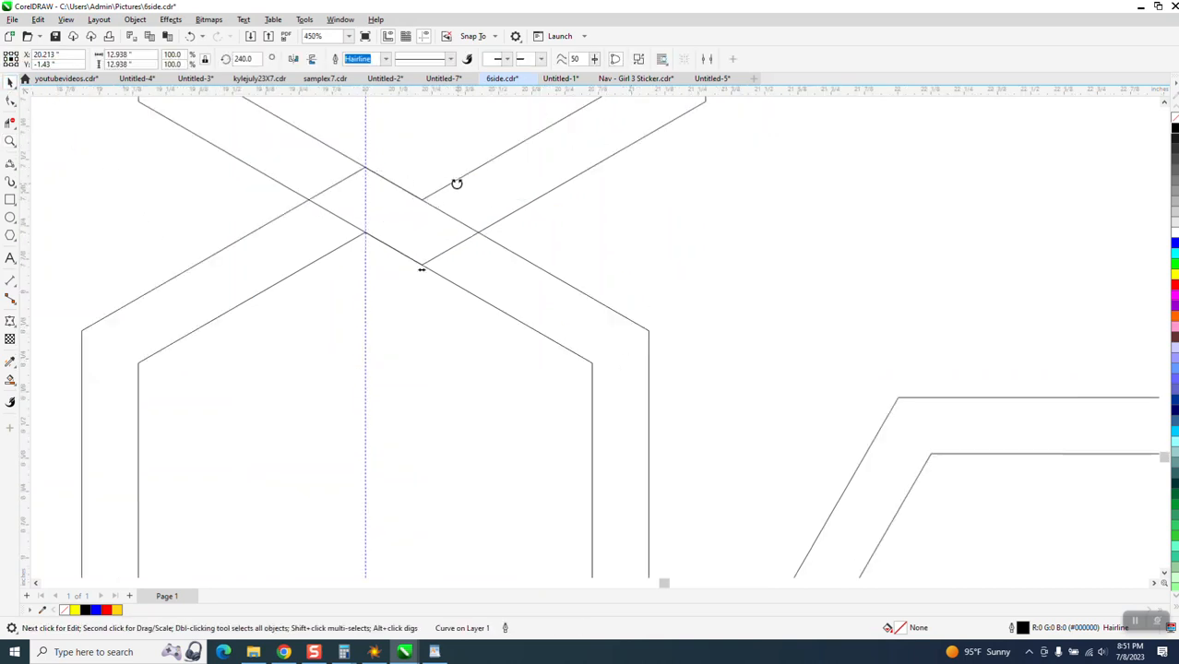
pyautogui.moveTo(421, 197); pyautogui.dragTo(366, 174)
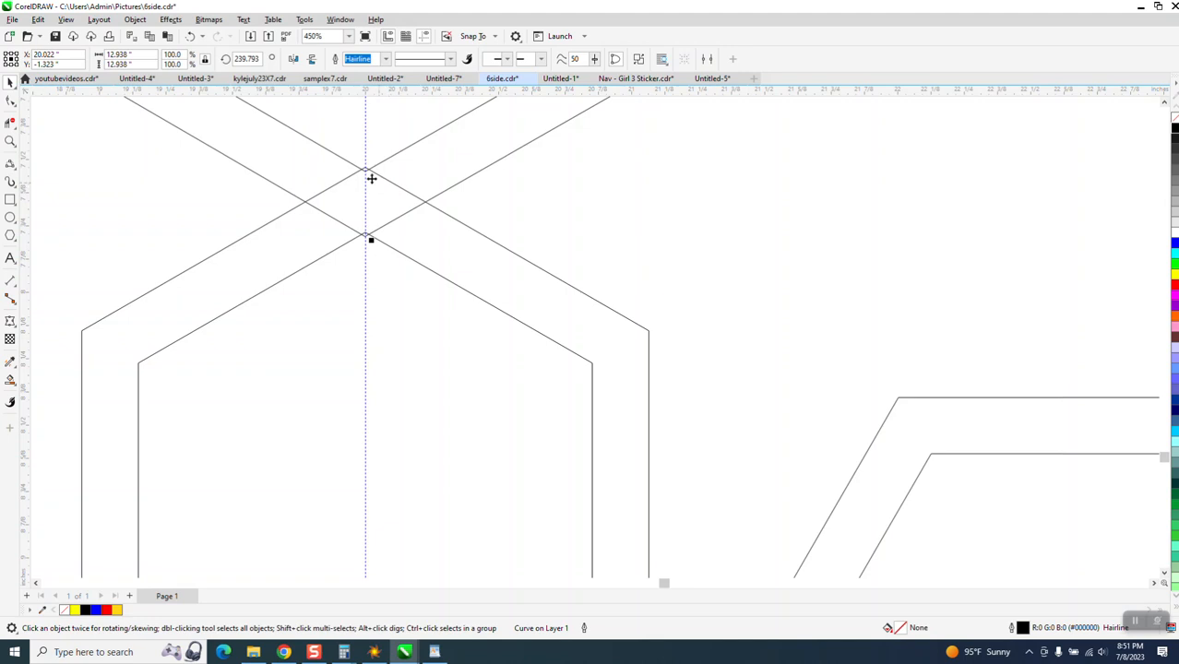
# Step: Delete the vertical guideline and shift the upper rosette slightly so the two petal outlines overlap exactly at their tips
pyautogui.click(366, 170)
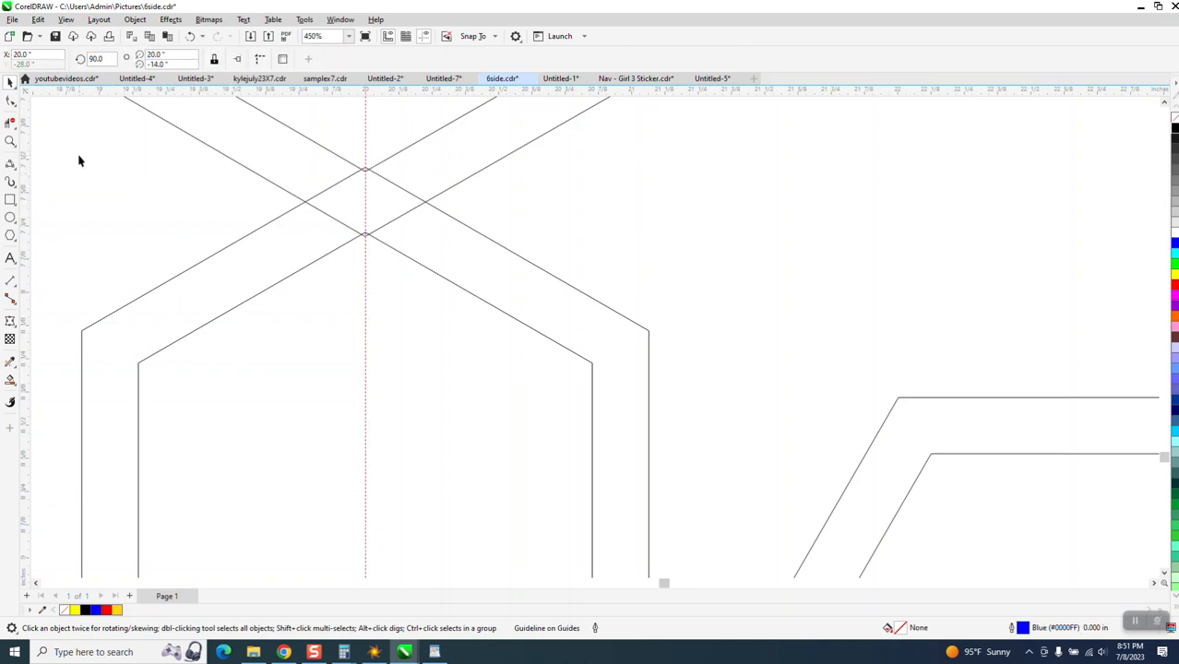
pyautogui.click(11, 141)
pyautogui.moveTo(229, 146); pyautogui.dragTo(523, 284)
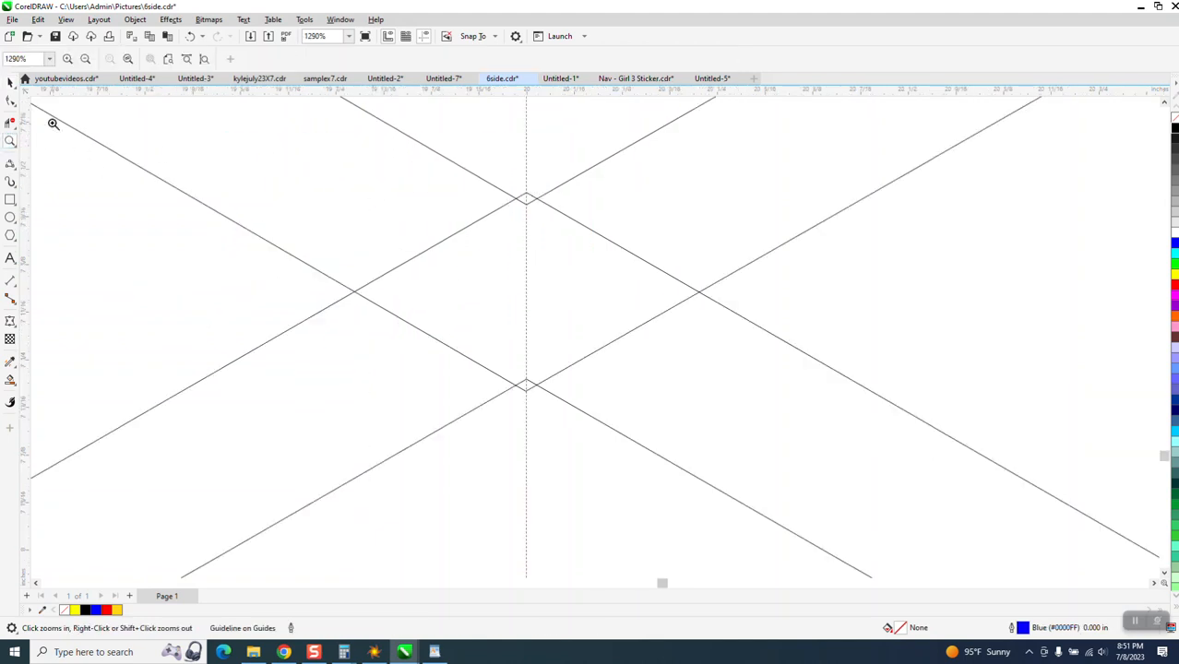
pyautogui.click(10, 83)
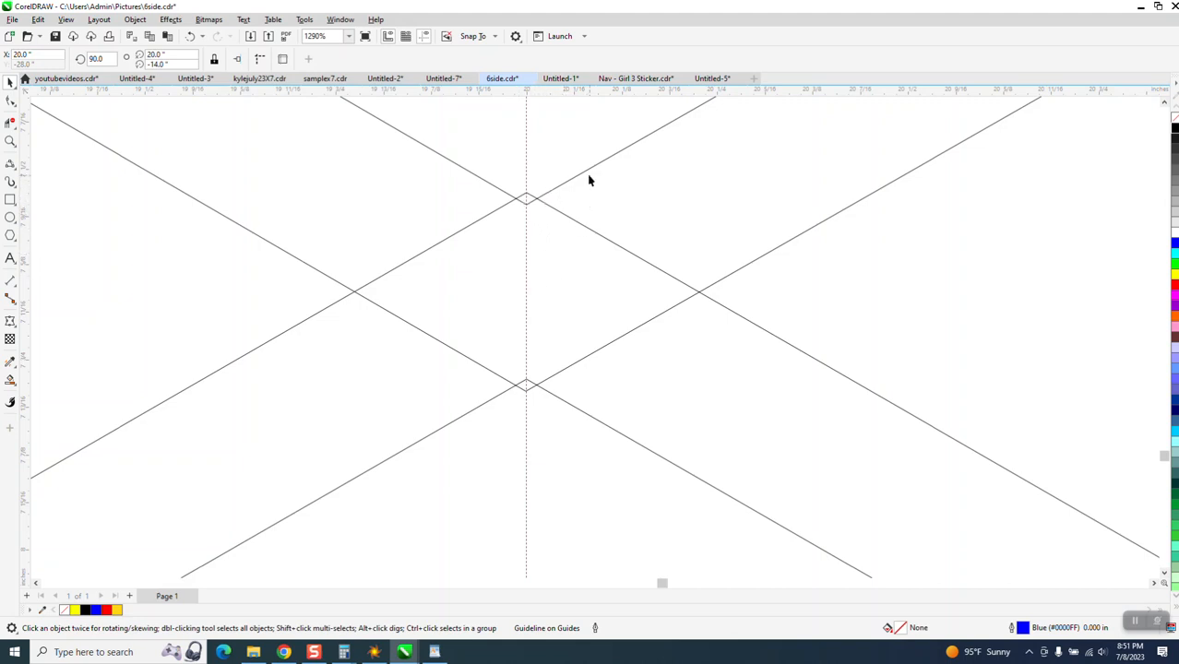
pyautogui.press('Delete')
pyautogui.click(527, 200)
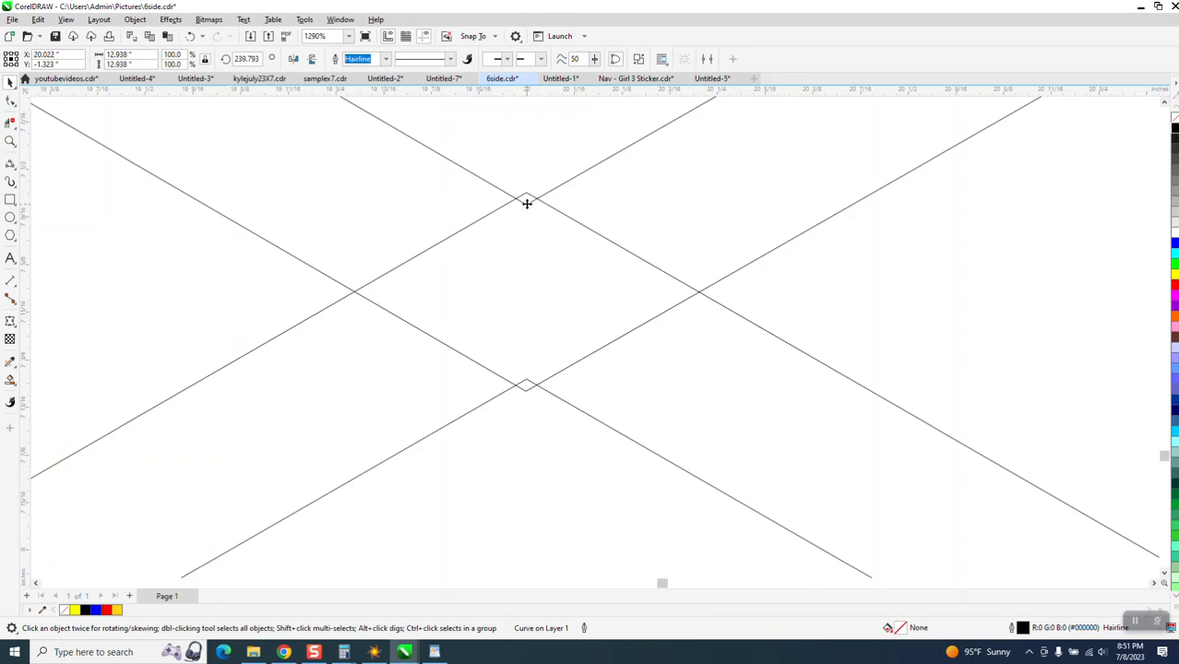
pyautogui.moveTo(527, 203); pyautogui.dragTo(531, 209)
# Step: Add a new vertical guideline and center it on the page through both rosettes
pyautogui.scroll(-10, 389, 342)
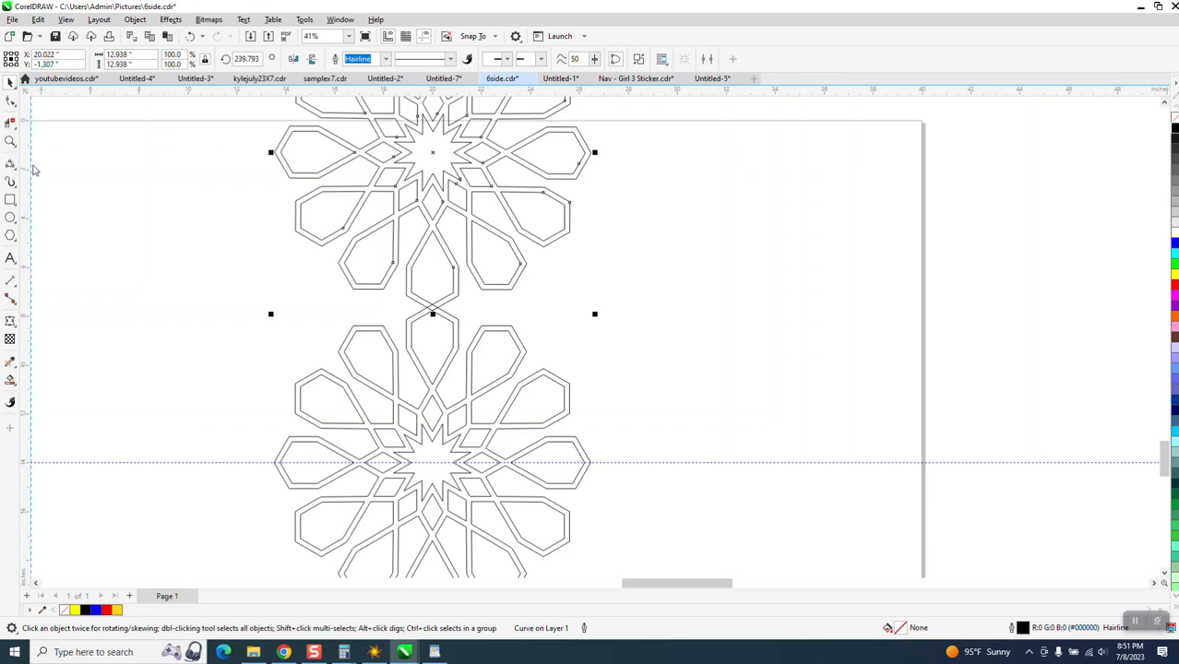
pyautogui.moveTo(33, 170); pyautogui.dragTo(88, 184)
pyautogui.press('p')
pyautogui.scroll(-1, 317, 286)
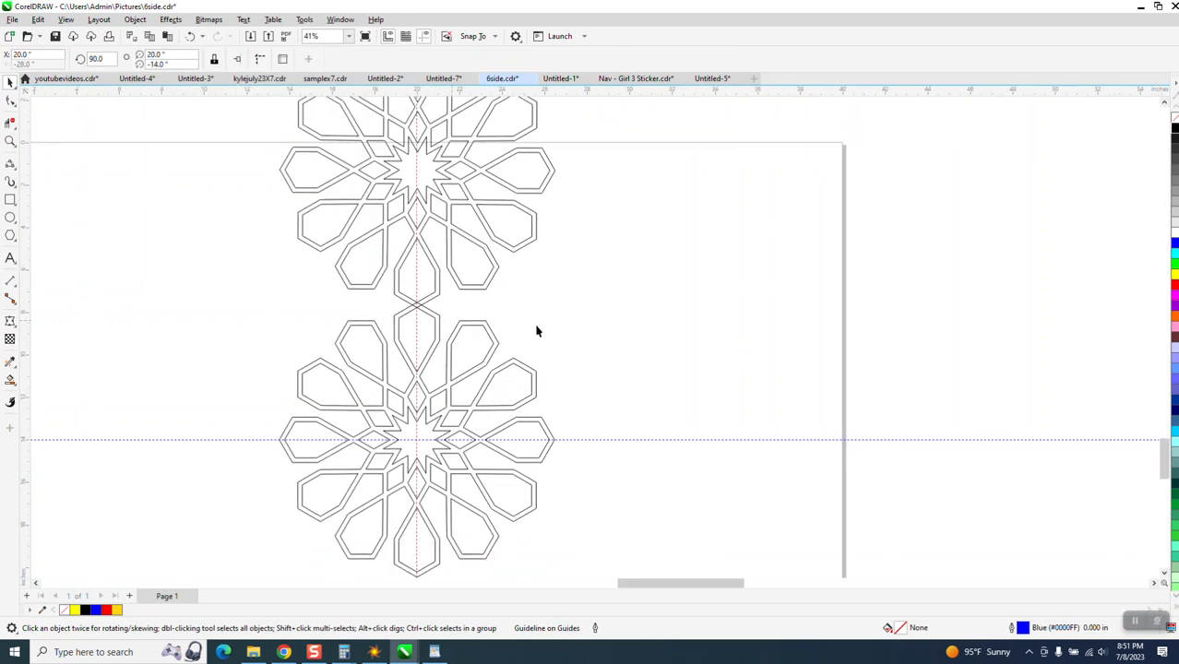
pyautogui.scroll(-1, 554, 327)
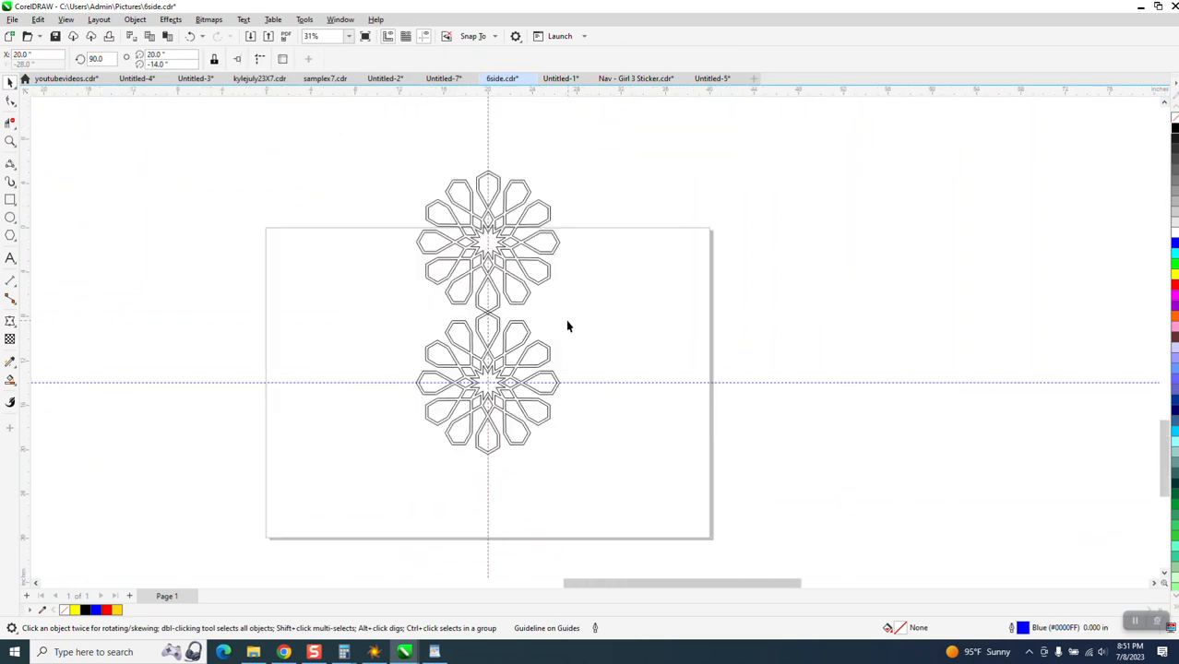
# Step: Use Smart Fill to create a blue shape with no outline from the upper rosette's band
pyautogui.click(513, 244)
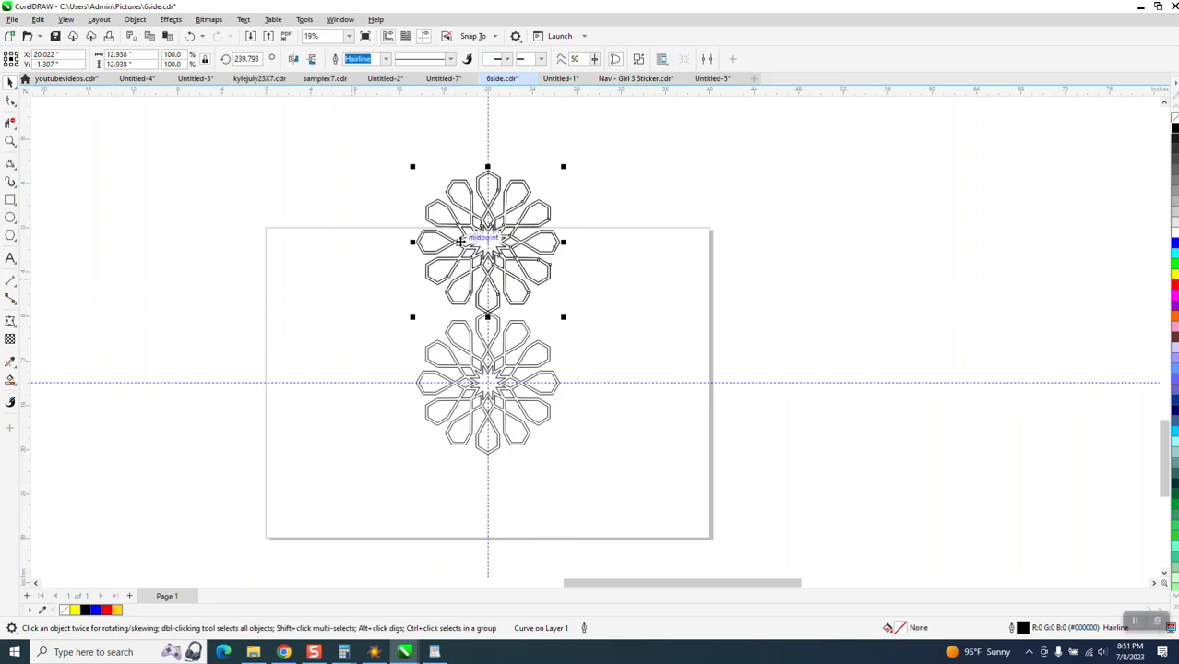
pyautogui.click(489, 242)
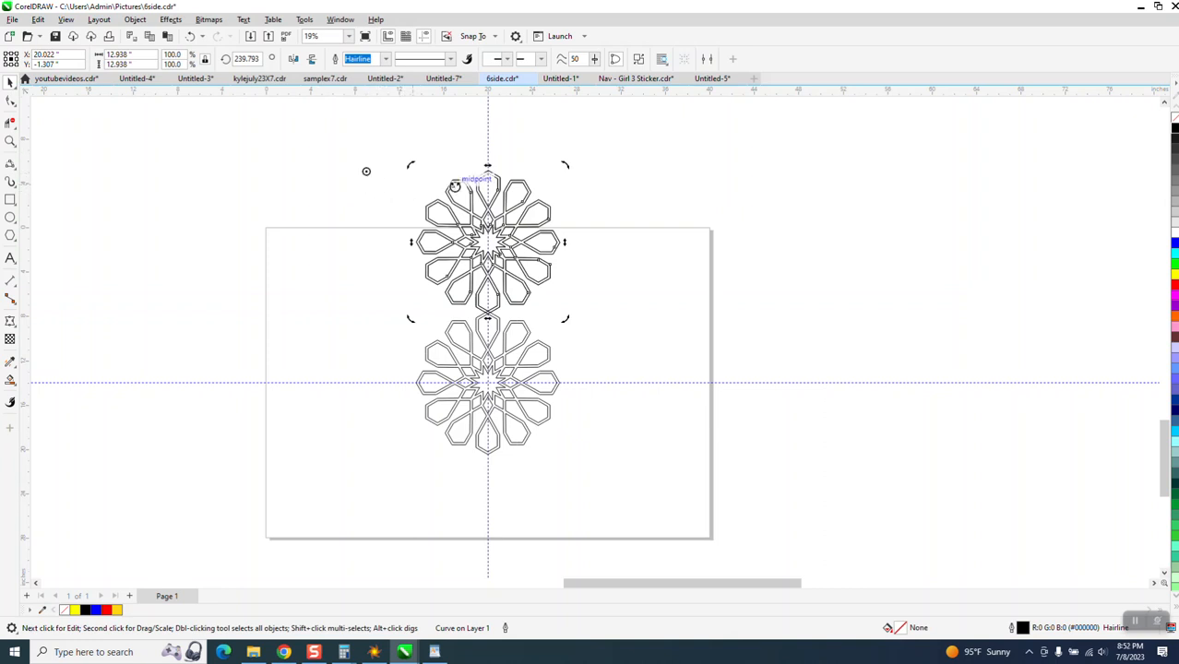
pyautogui.click(555, 194)
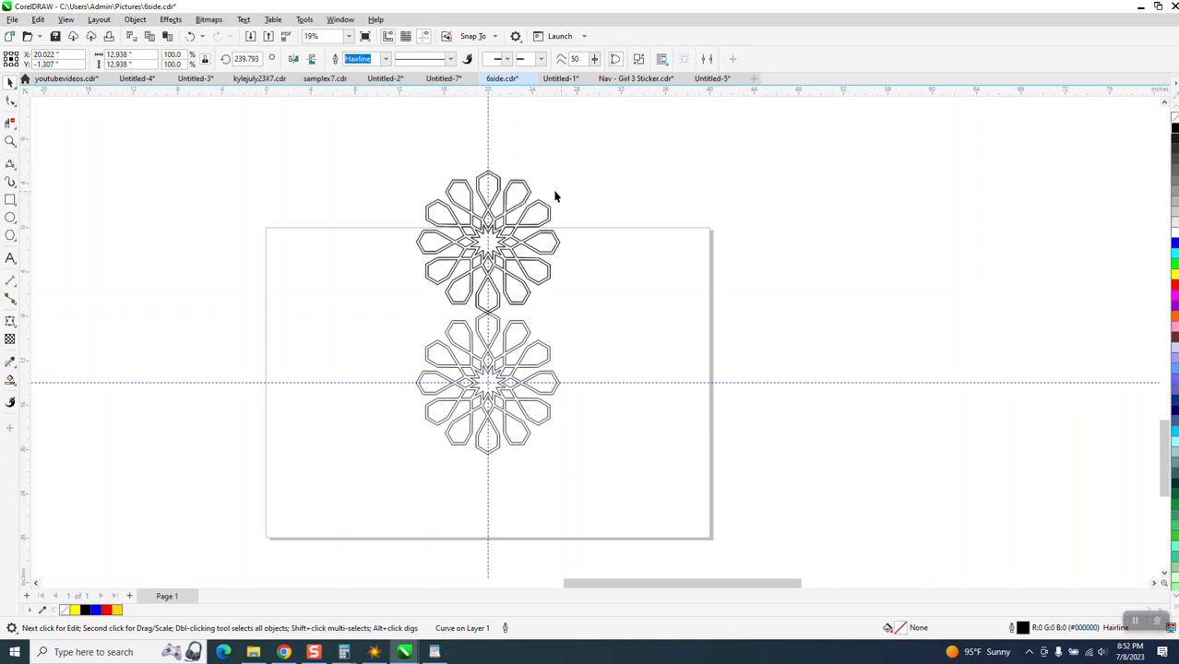
pyautogui.click(10, 381)
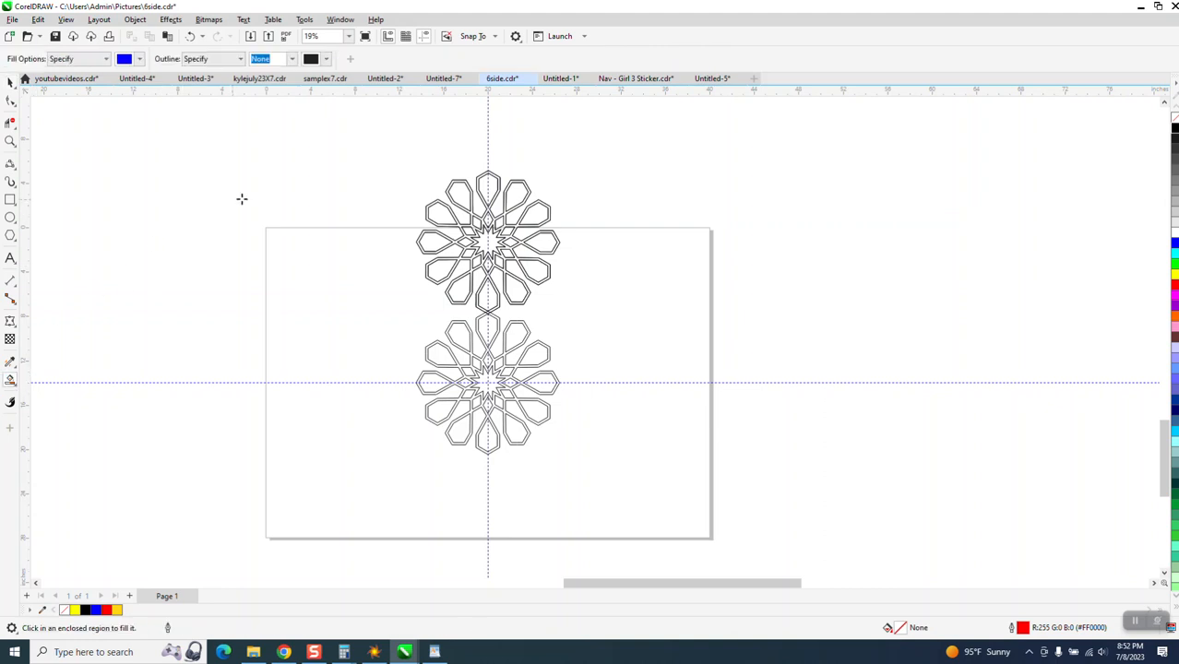
pyautogui.click(464, 181)
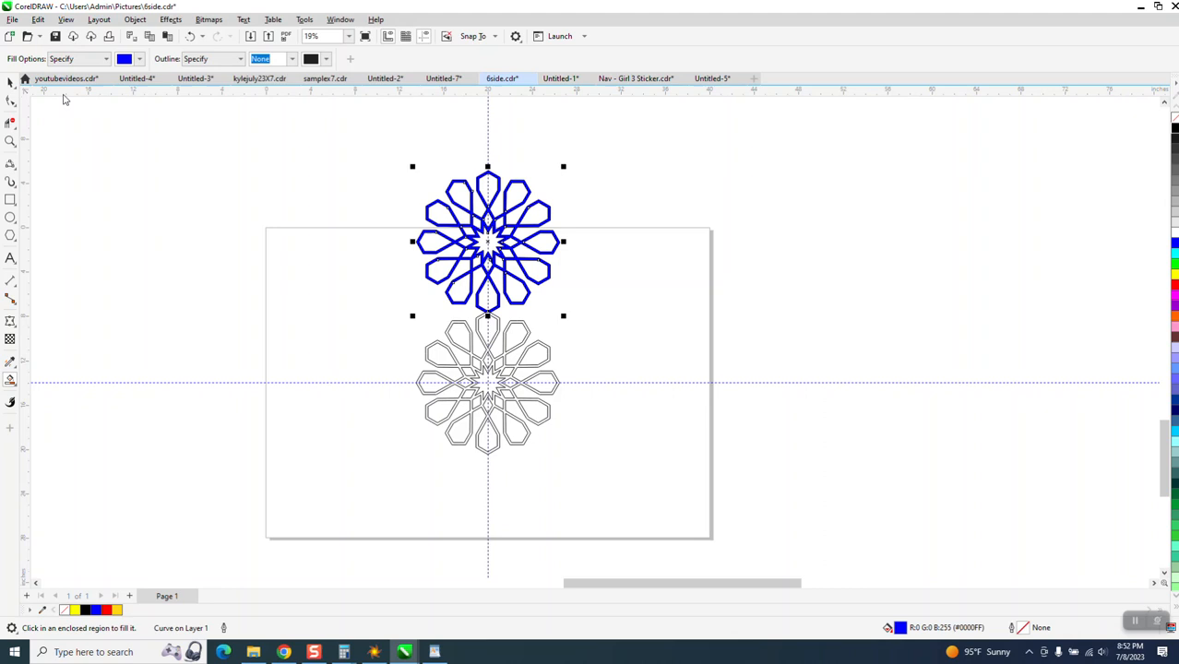
# Step: Move the blue rosette to the right of the upper outlined rosette and delete that outlined rosette
pyautogui.click(10, 81)
pyautogui.moveTo(498, 241); pyautogui.dragTo(663, 248)
pyautogui.click(469, 218)
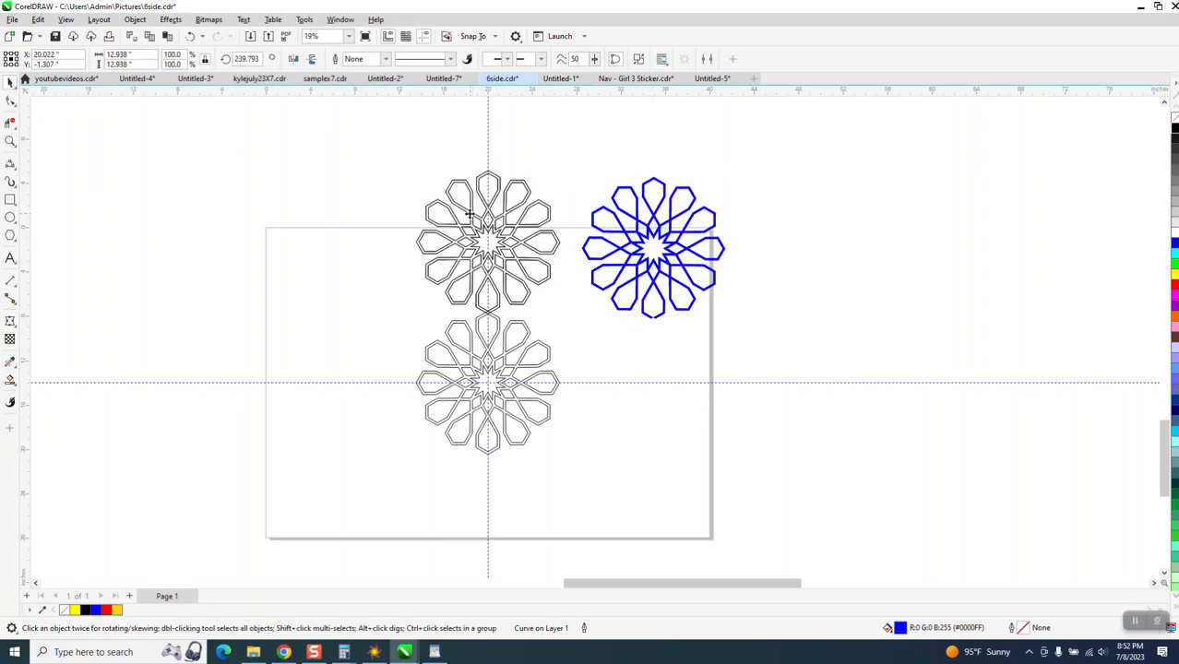
pyautogui.click(580, 259)
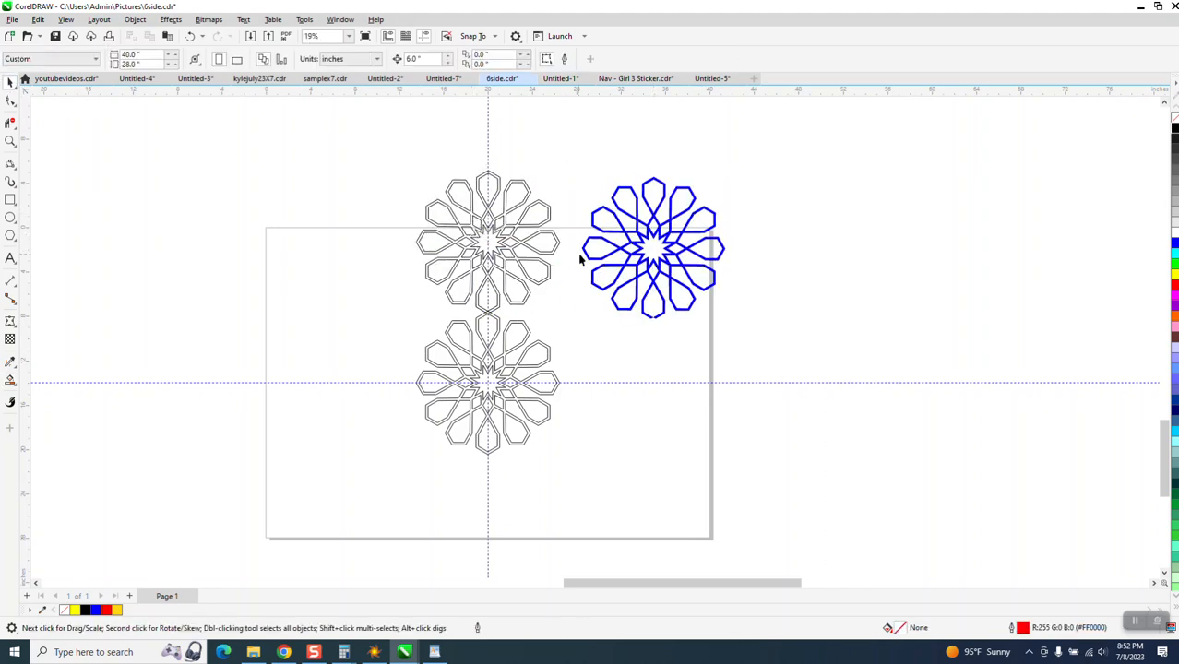
pyautogui.click(544, 242)
pyautogui.press('Delete')
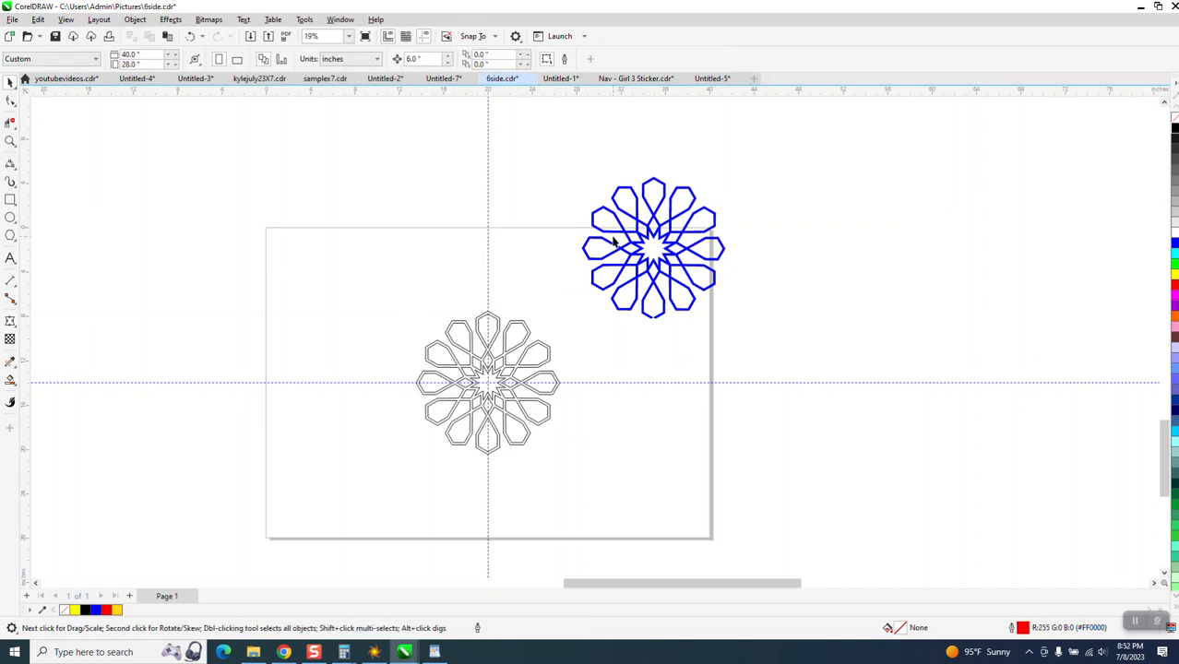
# Step: Give the blue rosette a dark grey (#1A1A1A) hairline outline and remove its fill
pyautogui.click(612, 240)
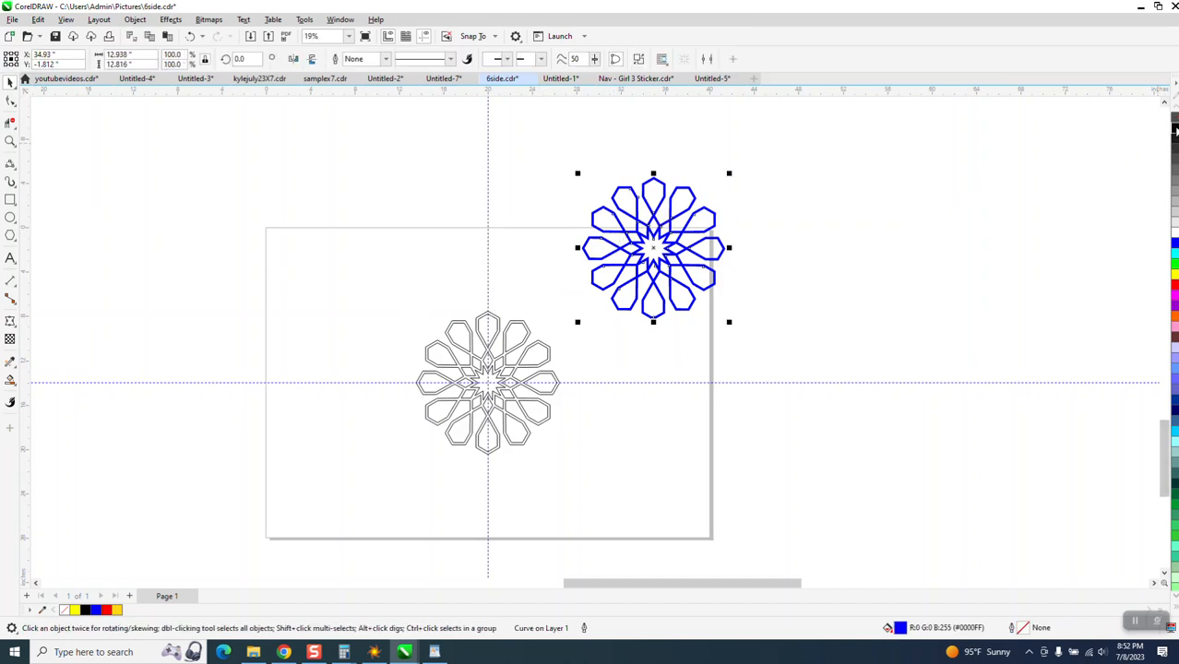
pyautogui.rightClick(1172, 133)
pyautogui.click(1173, 123)
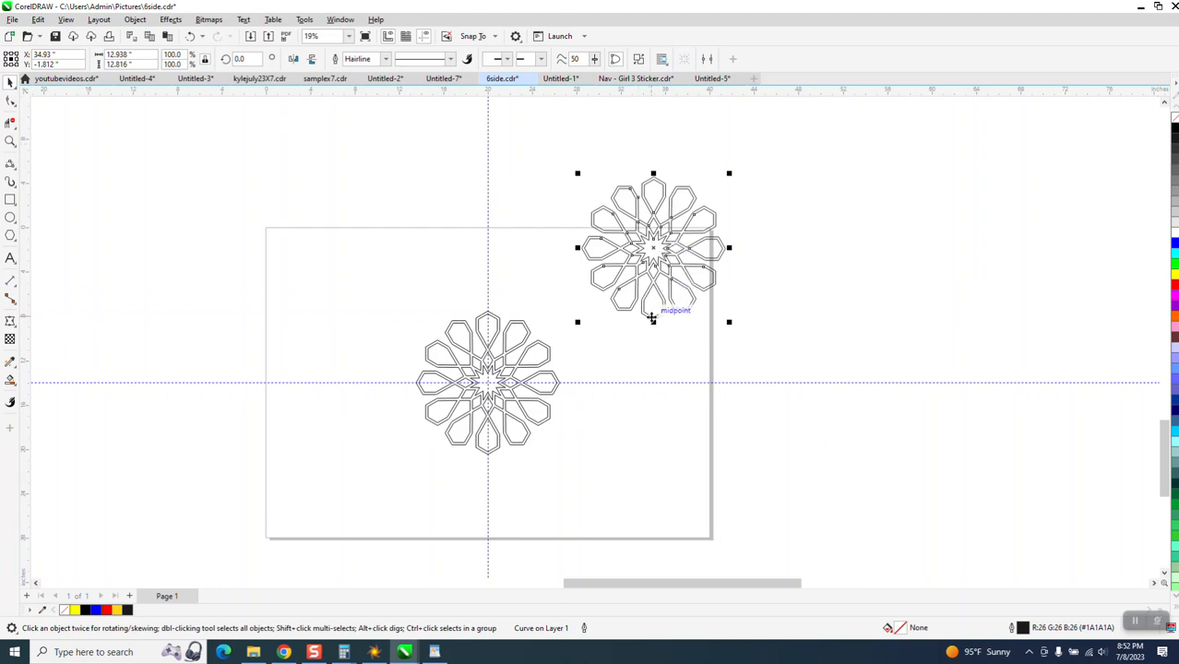
# Step: Try to align the outlined rosette's bottom petal tip with the lower rosette's top petal tip on the vertical guideline
pyautogui.moveTo(653, 318); pyautogui.dragTo(494, 313)
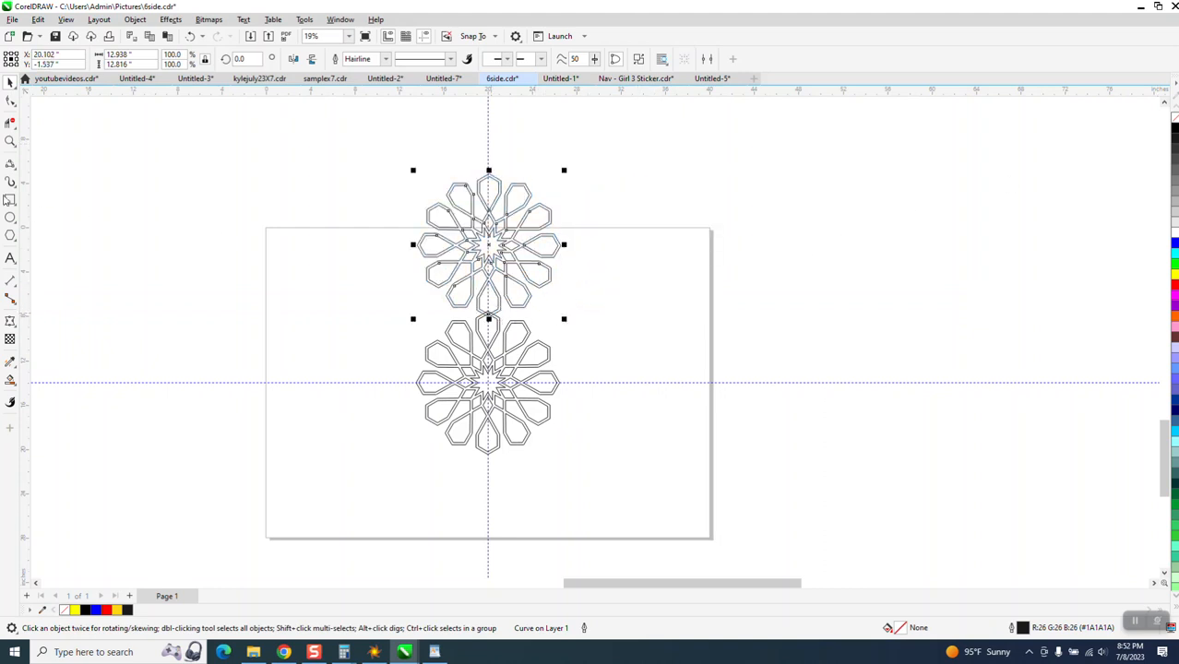
pyautogui.click(10, 140)
pyautogui.moveTo(552, 346); pyautogui.dragTo(517, 313)
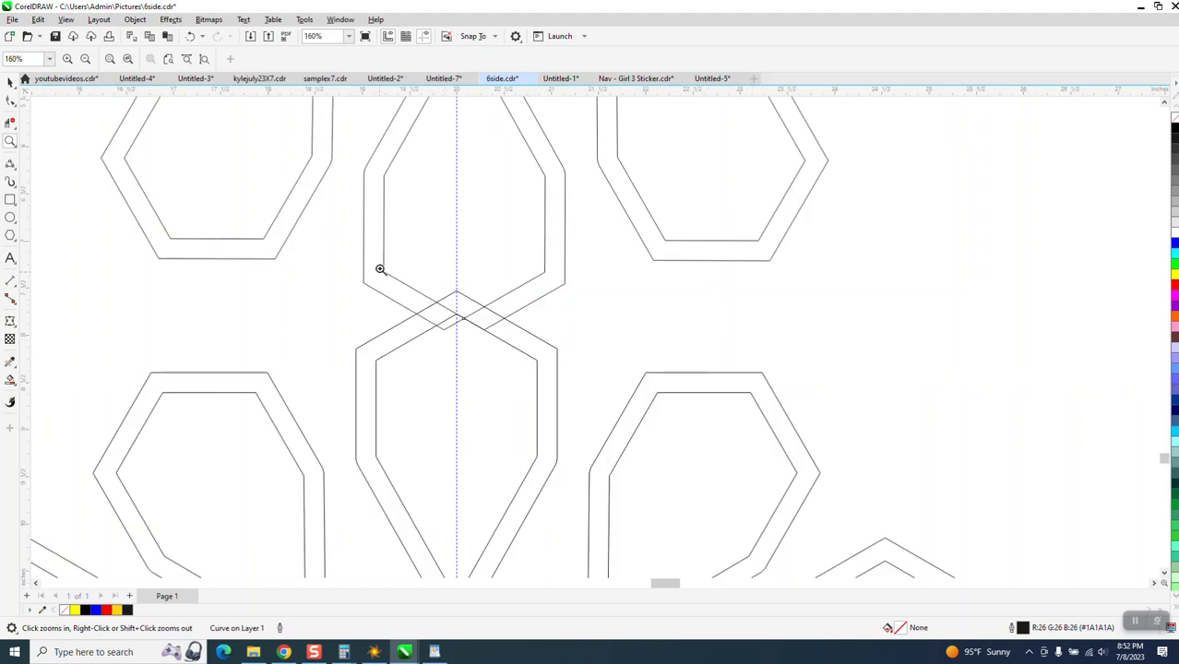
pyautogui.click(11, 83)
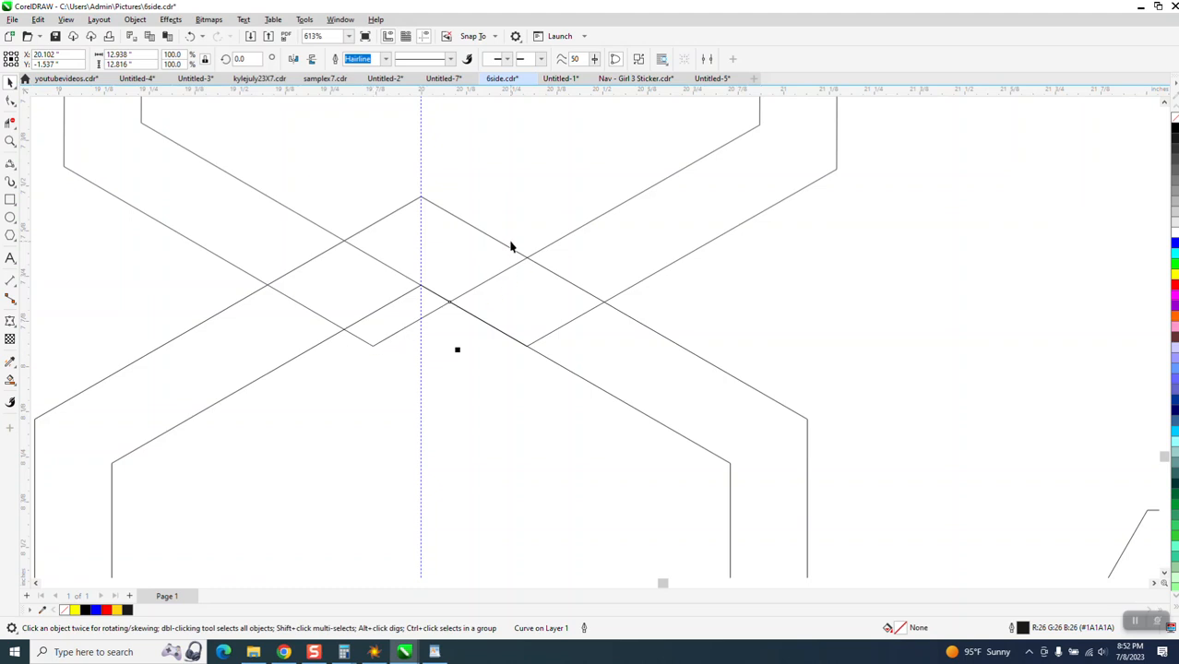
pyautogui.moveTo(371, 343); pyautogui.dragTo(421, 288)
pyautogui.scroll(-3, 439, 374)
pyautogui.scroll(-2, 514, 344)
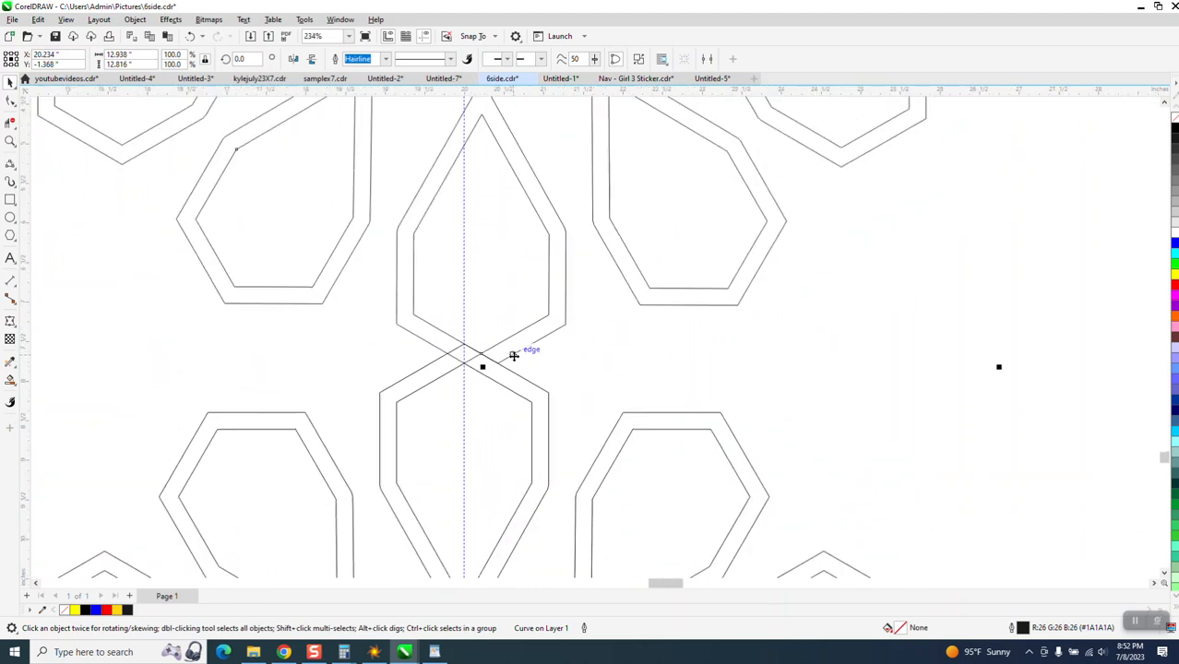
pyautogui.moveTo(514, 355); pyautogui.dragTo(512, 313)
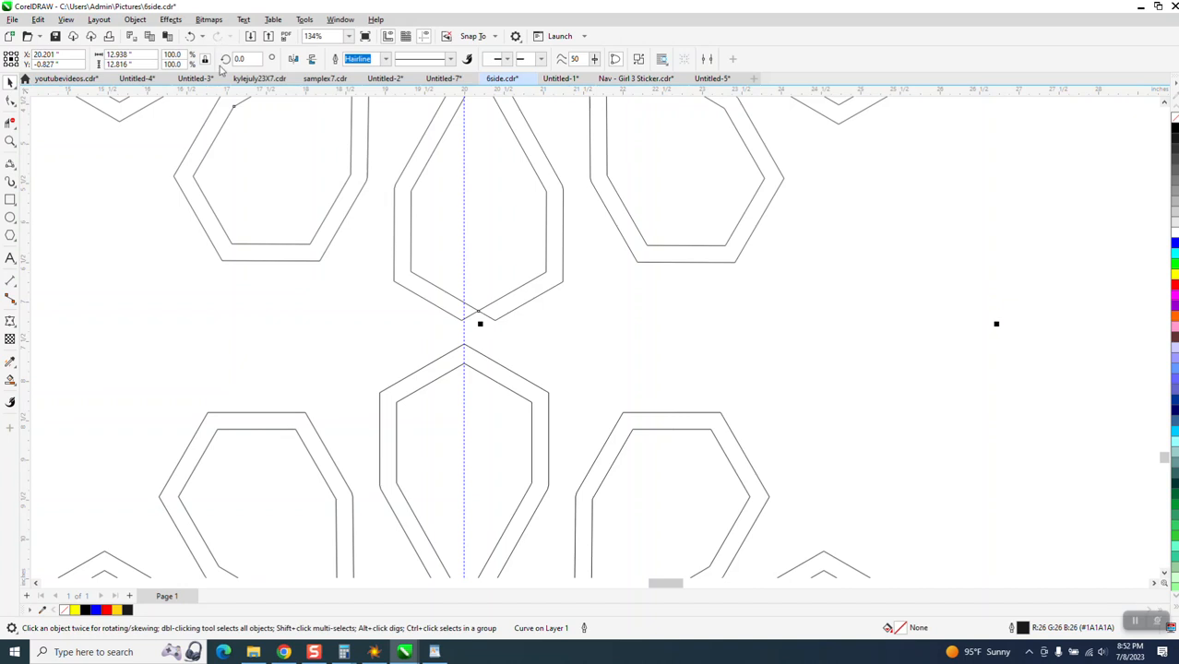
# Step: Undo the outlined rosette's moves back to its place right of the centred rosette
pyautogui.click(190, 36)
pyautogui.click(190, 36)
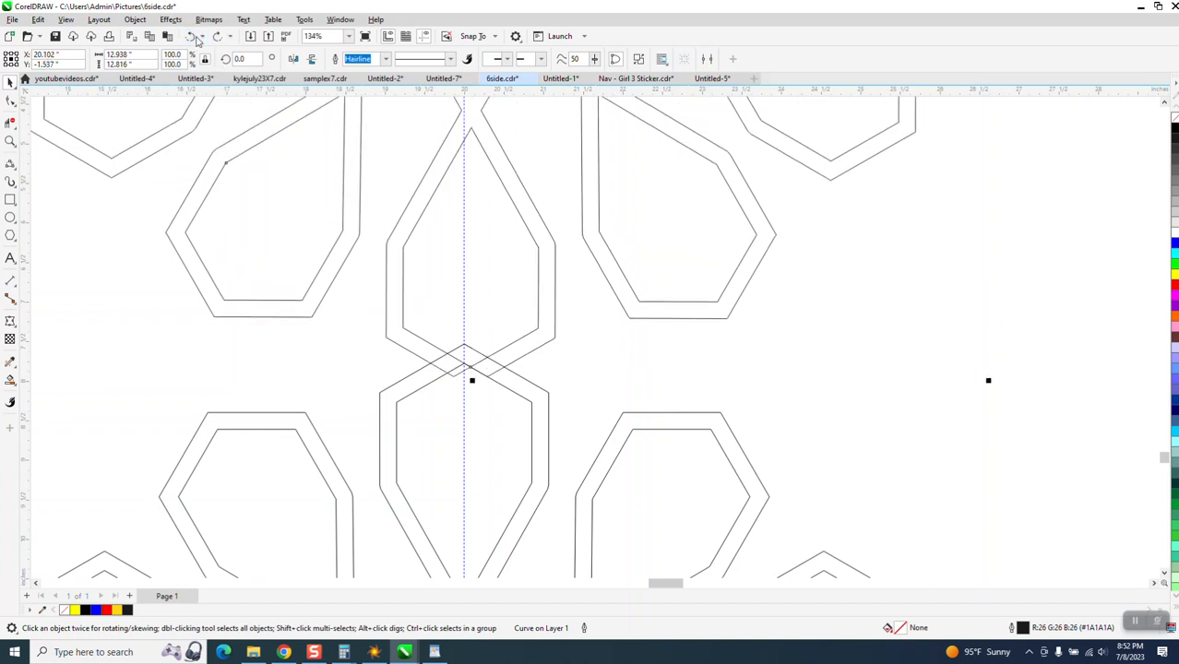
pyautogui.click(190, 36)
# Step: Delete the outlined rosette at the page's upper right corner
pyautogui.scroll(-5, 492, 387)
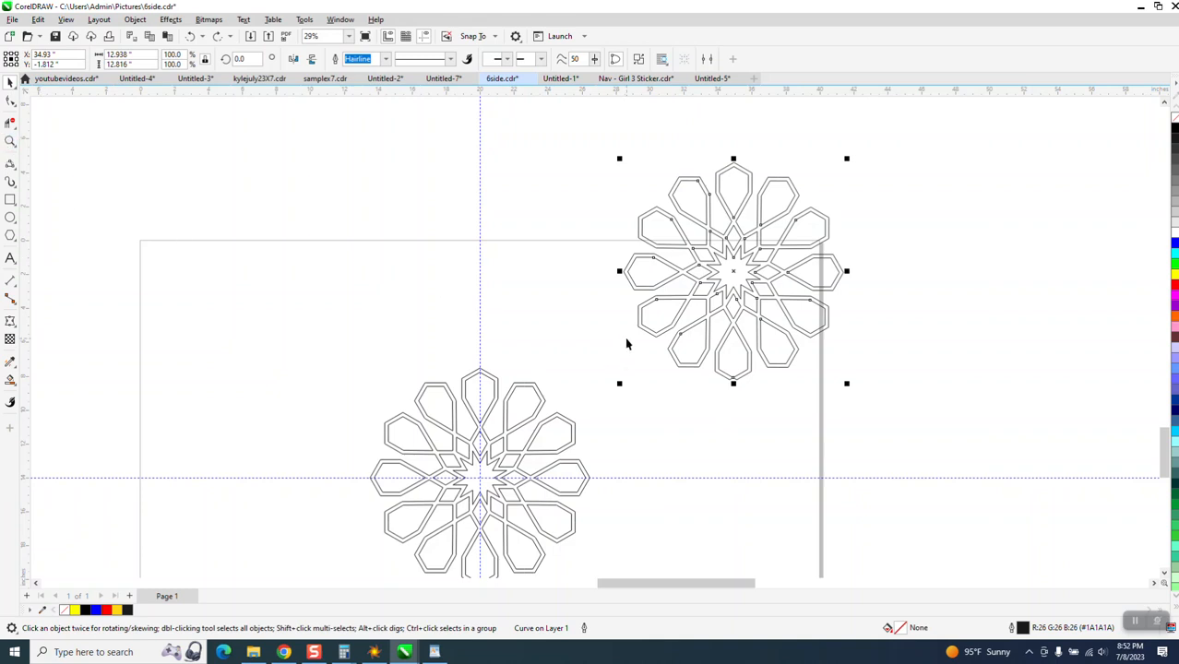
pyautogui.scroll(-1, 627, 344)
pyautogui.moveTo(595, 178); pyautogui.dragTo(888, 415)
pyautogui.press('Delete')
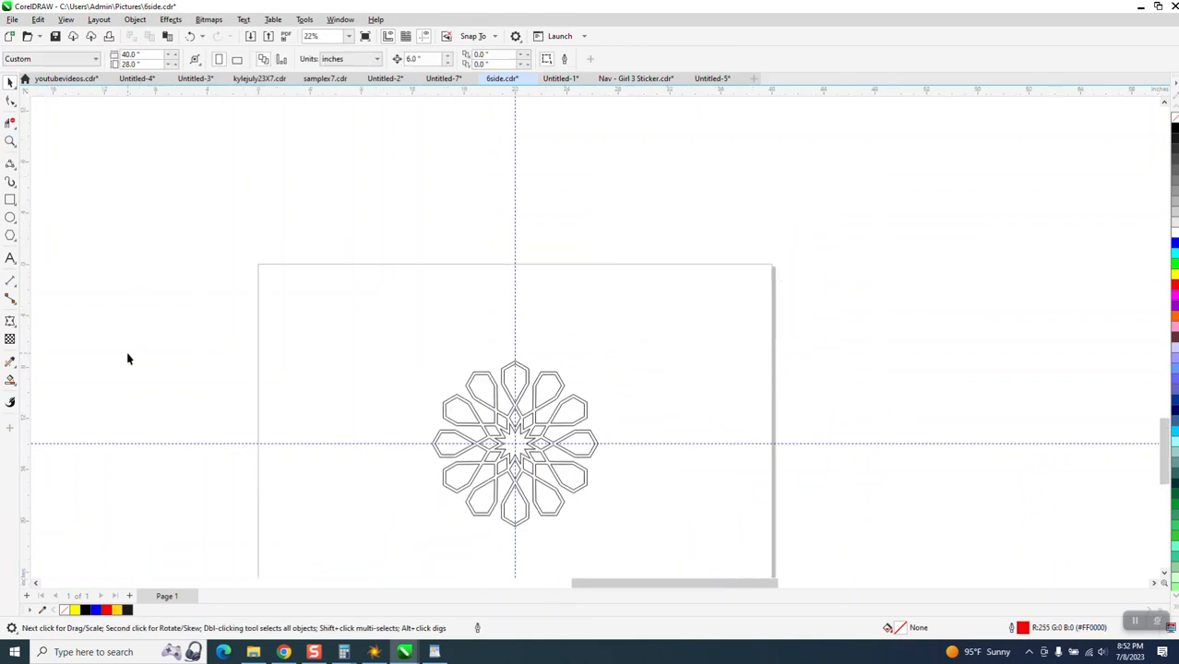
pyautogui.click(10, 379)
pyautogui.click(524, 370)
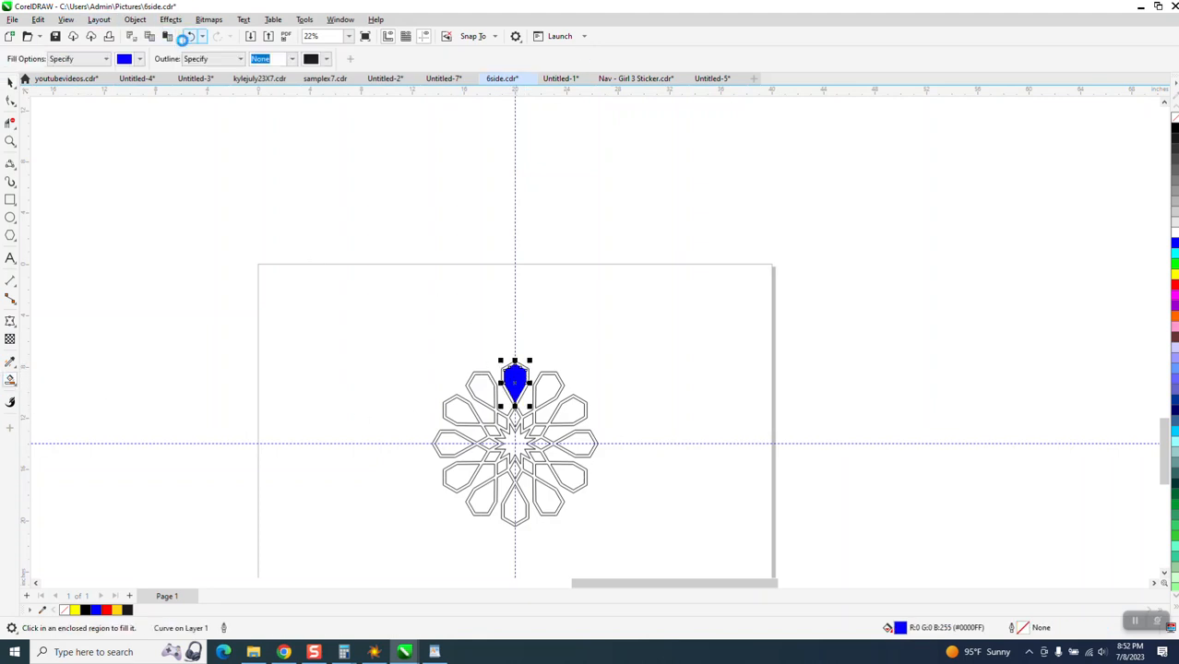
pyautogui.click(190, 36)
# Step: Use Smart Fill to create a blue shape with no outline from the centred rosette's band
pyautogui.click(10, 141)
pyautogui.moveTo(473, 338); pyautogui.dragTo(649, 409)
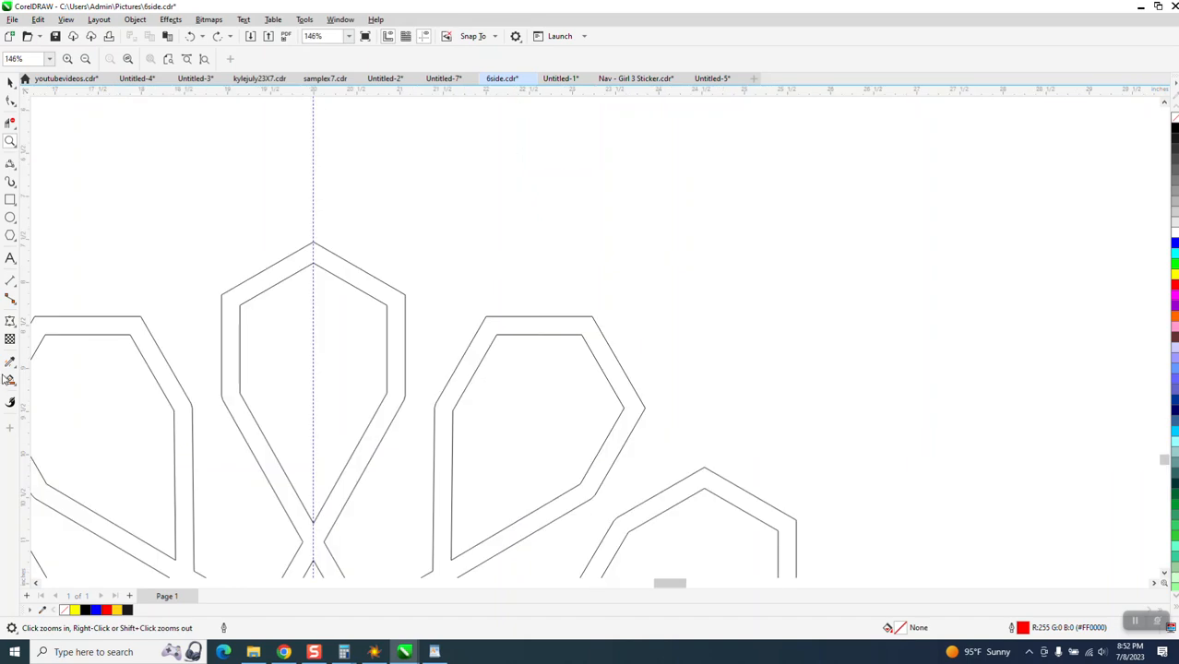
pyautogui.click(11, 379)
pyautogui.click(330, 266)
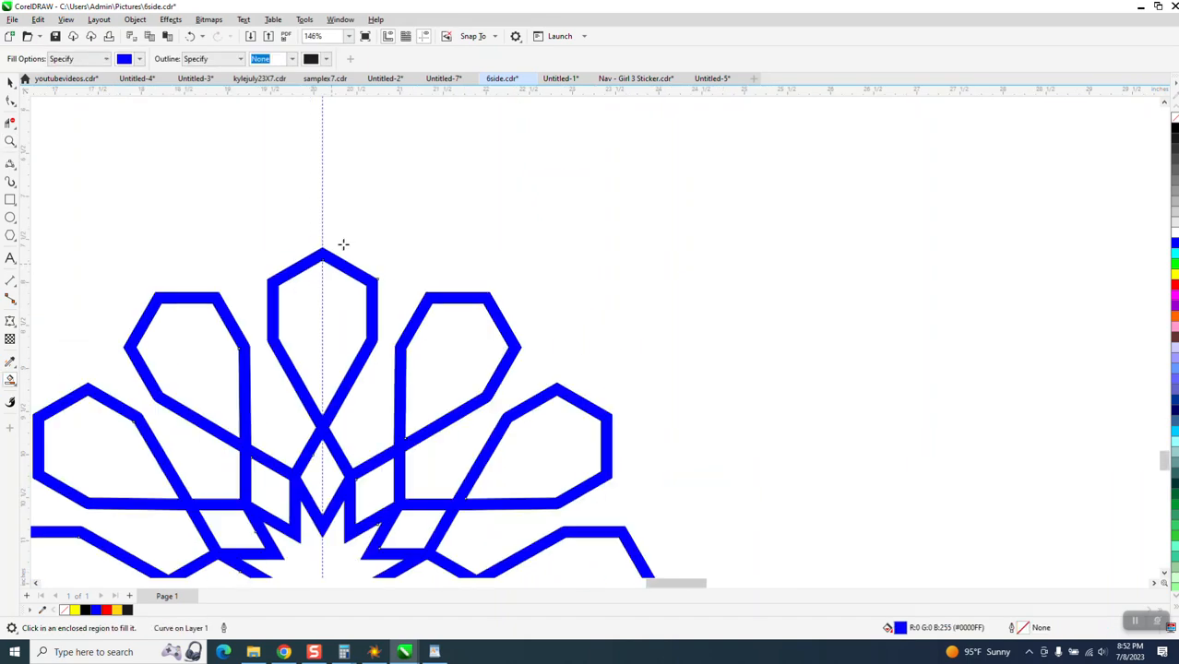
# Step: Move the blue rosette to the right of the centred one and change it to an unfilled black hairline outline
pyautogui.scroll(-3, 341, 242)
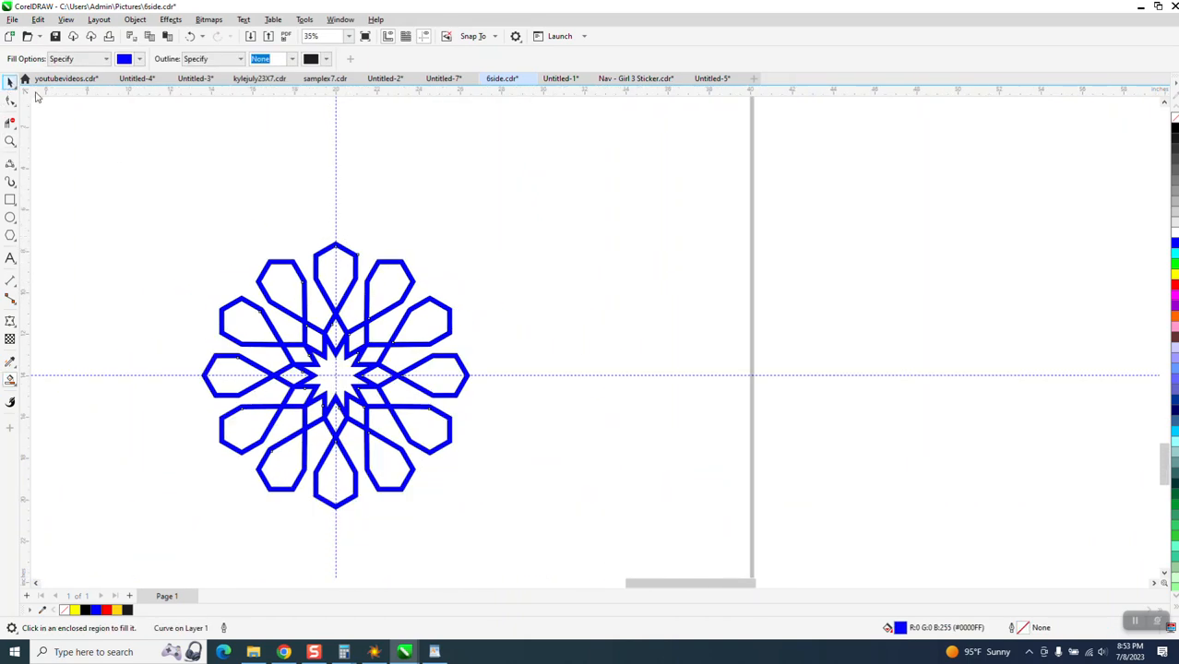
pyautogui.press('space')
pyautogui.moveTo(408, 387); pyautogui.dragTo(689, 337)
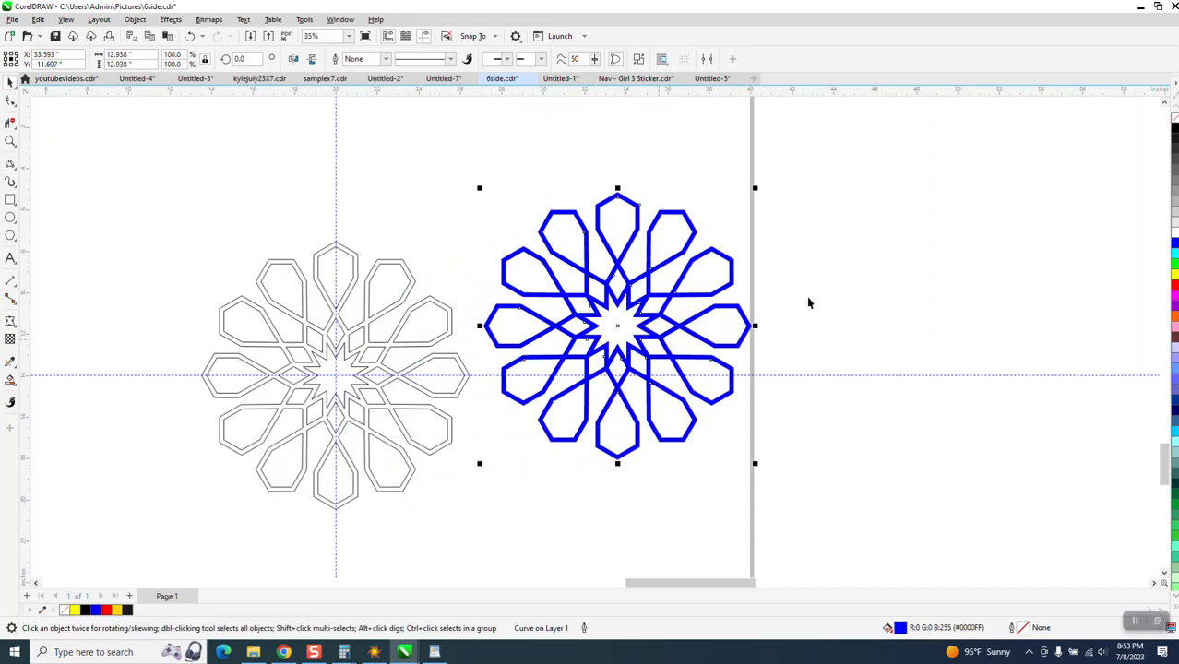
pyautogui.click(1173, 117)
pyautogui.rightClick(1174, 129)
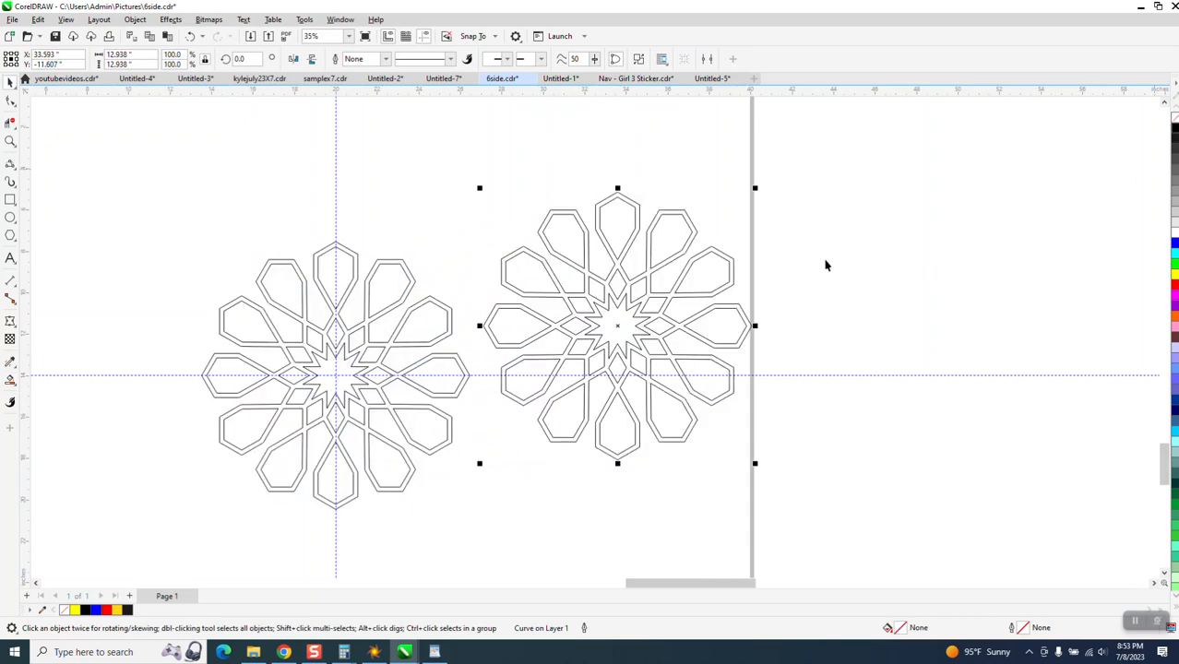
# Step: Delete the leftover objects to the right of the page
pyautogui.scroll(-4, 765, 297)
pyautogui.scroll(-2, 828, 314)
pyautogui.moveTo(868, 324); pyautogui.dragTo(1114, 431)
pyautogui.press('Delete')
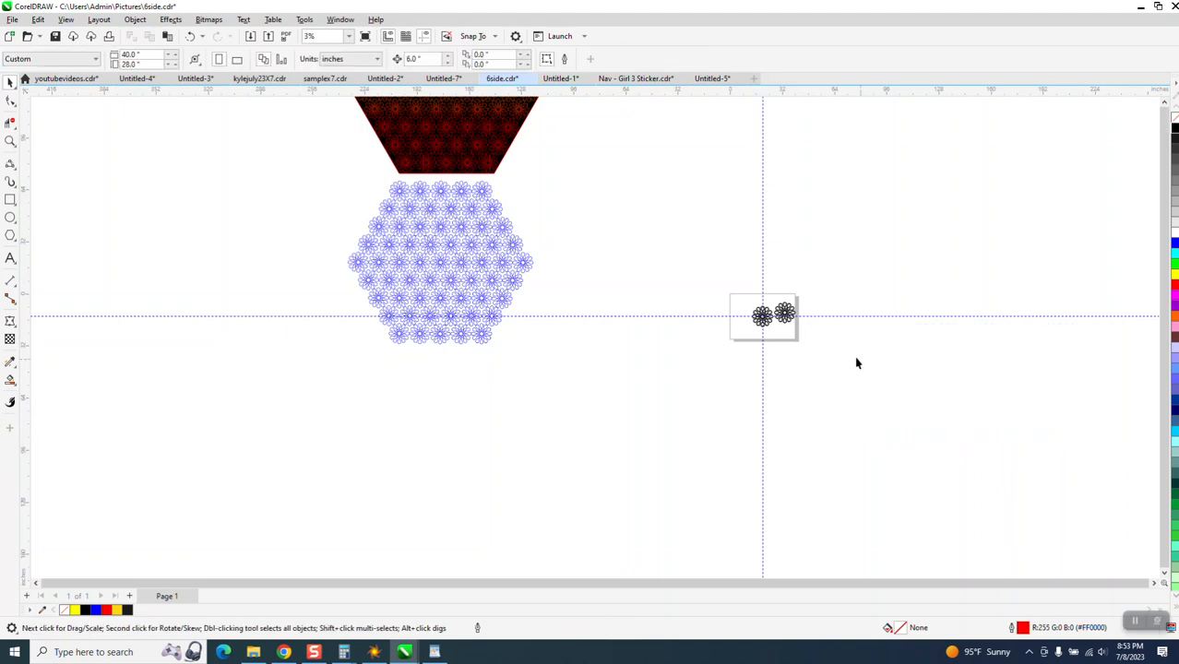
# Step: Duplicate the new rosette into a row of five spares right of the page, keeping one above the centred rosette
pyautogui.moveTo(789, 318); pyautogui.dragTo(761, 291)
pyautogui.rightClick(884, 309)
pyautogui.hotkey('ctrl', 'r')
pyautogui.hotkey('ctrl', 'r')
pyautogui.hotkey('ctrl', 'r')
pyautogui.hotkey('ctrl', 'r')
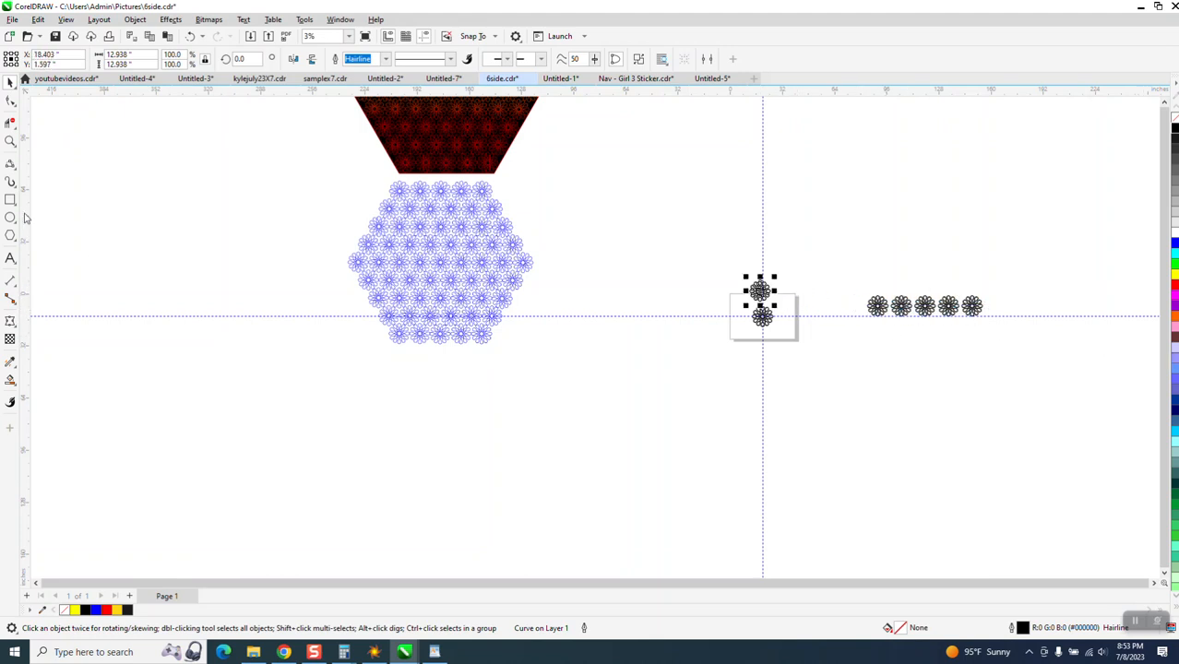
# Step: Move the upper rosette onto the vertical guideline so its bottom petal meets the centred rosette's top petal
pyautogui.click(10, 141)
pyautogui.click(764, 314)
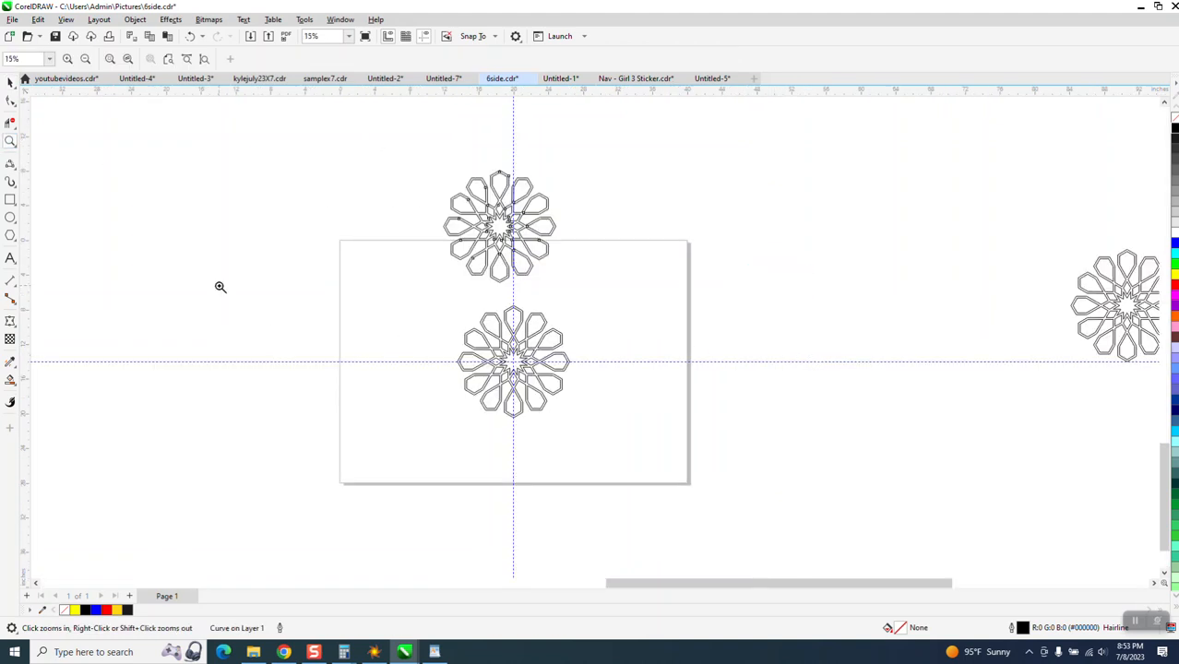
pyautogui.click(9, 82)
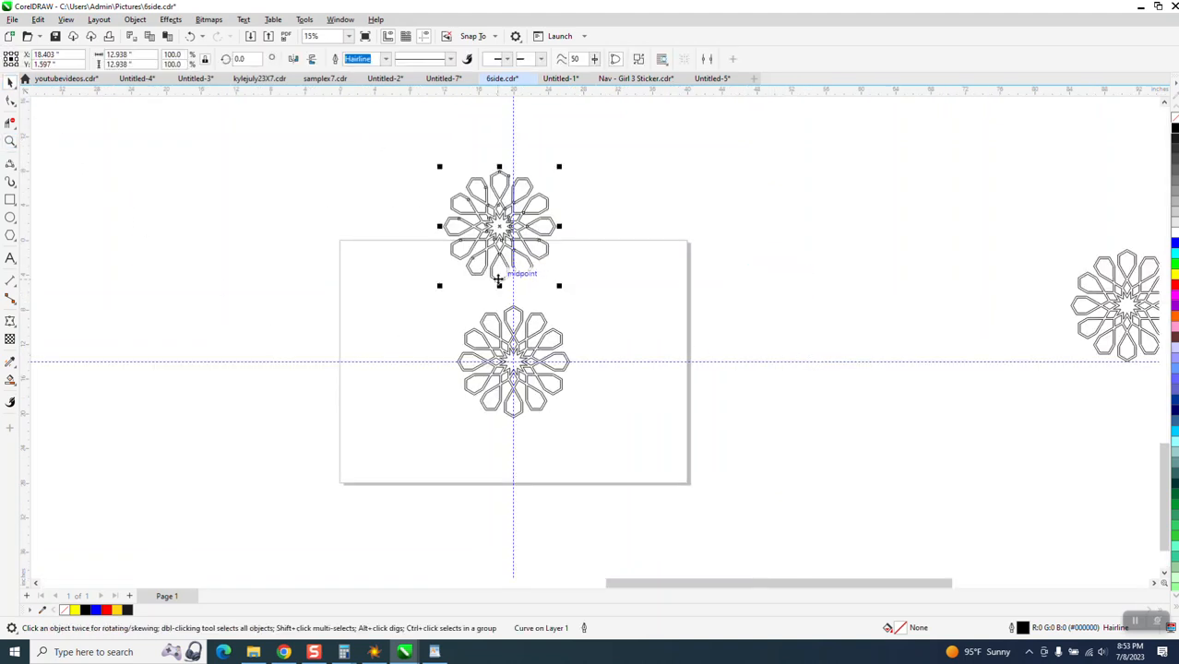
pyautogui.moveTo(506, 278); pyautogui.dragTo(519, 307)
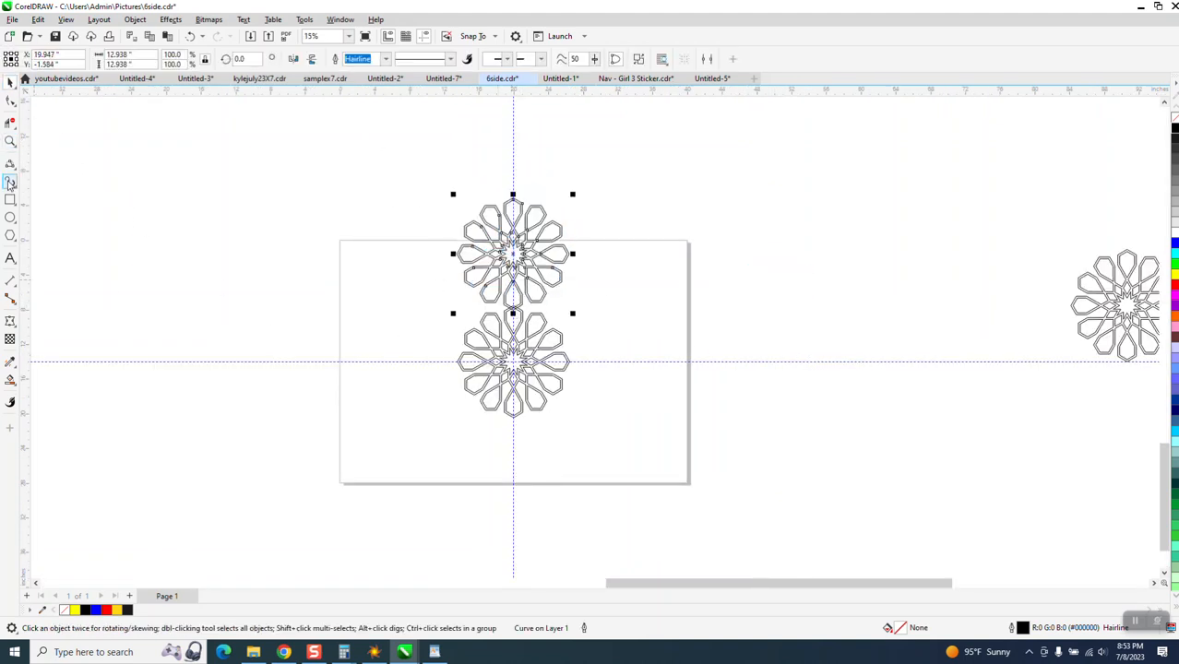
# Step: Snap the inner tip of the upper rosette's bottom petal to the outer tip of the centred rosette's top petal
pyautogui.click(10, 141)
pyautogui.moveTo(448, 294); pyautogui.dragTo(590, 373)
pyautogui.press('space')
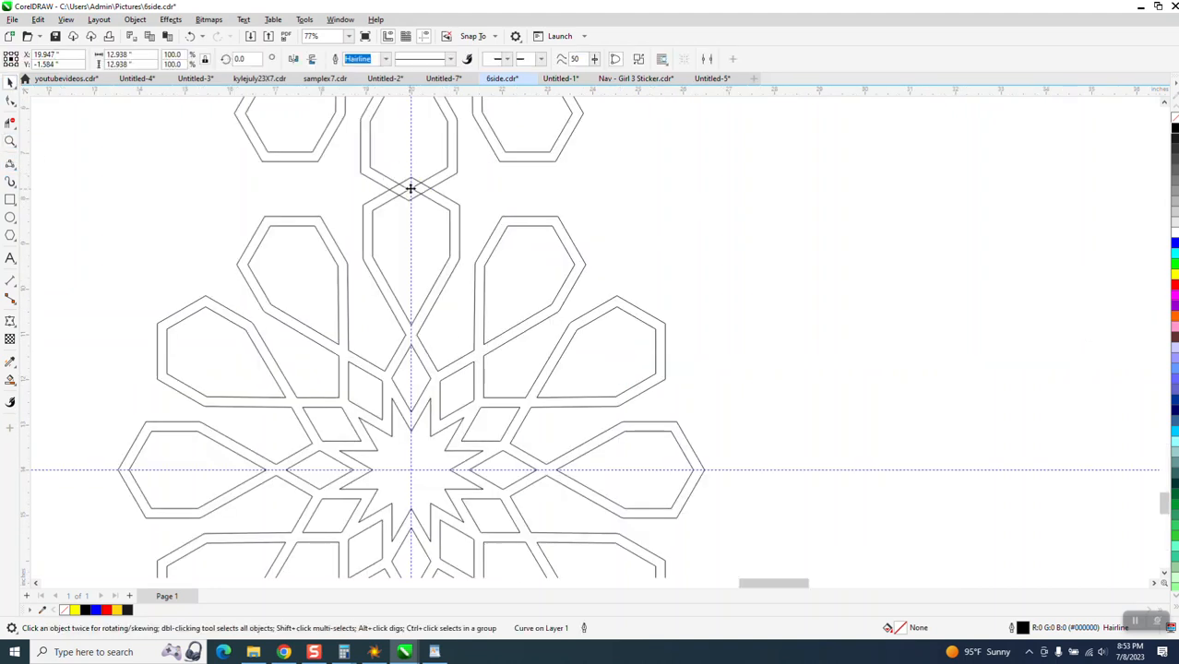
pyautogui.moveTo(407, 190); pyautogui.dragTo(411, 176)
# Step: Paste a copy of the upper rosette in place and move its rotation centre to the guideline intersection
pyautogui.scroll(-5, 531, 203)
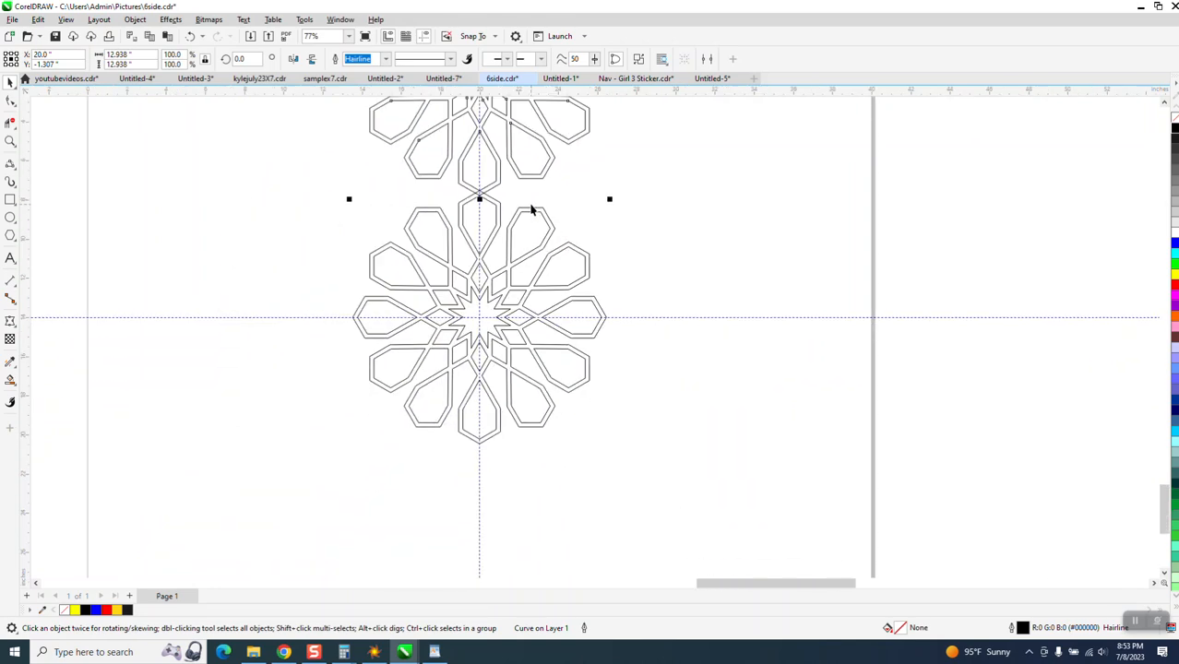
pyautogui.hotkey('ctrl', 'c')
pyautogui.hotkey('ctrl', 'v')
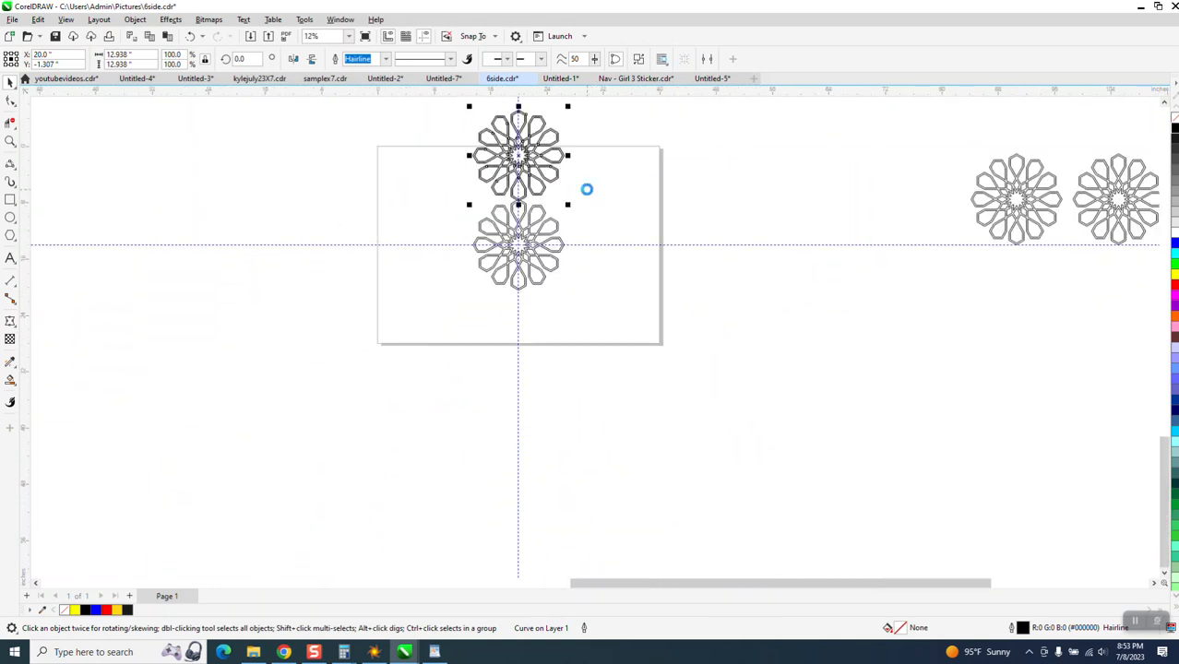
pyautogui.click(519, 154)
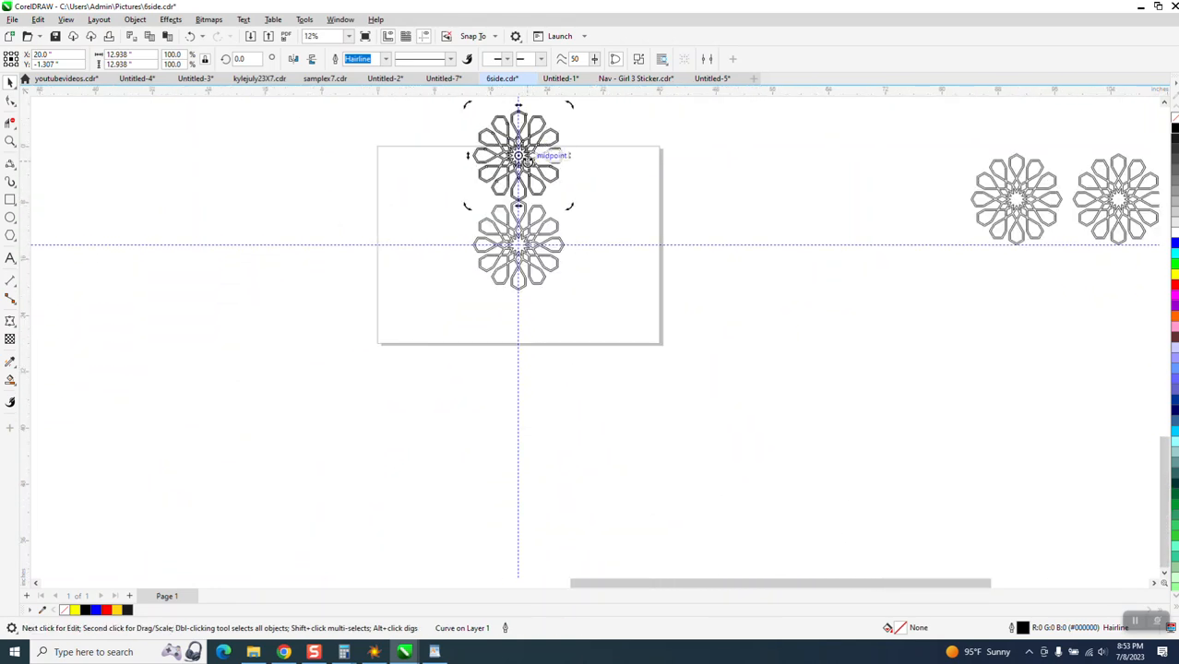
pyautogui.moveTo(519, 154)
pyautogui.mouseDown()
pyautogui.moveTo(533, 189)
pyautogui.moveTo(519, 251)
pyautogui.mouseUp()
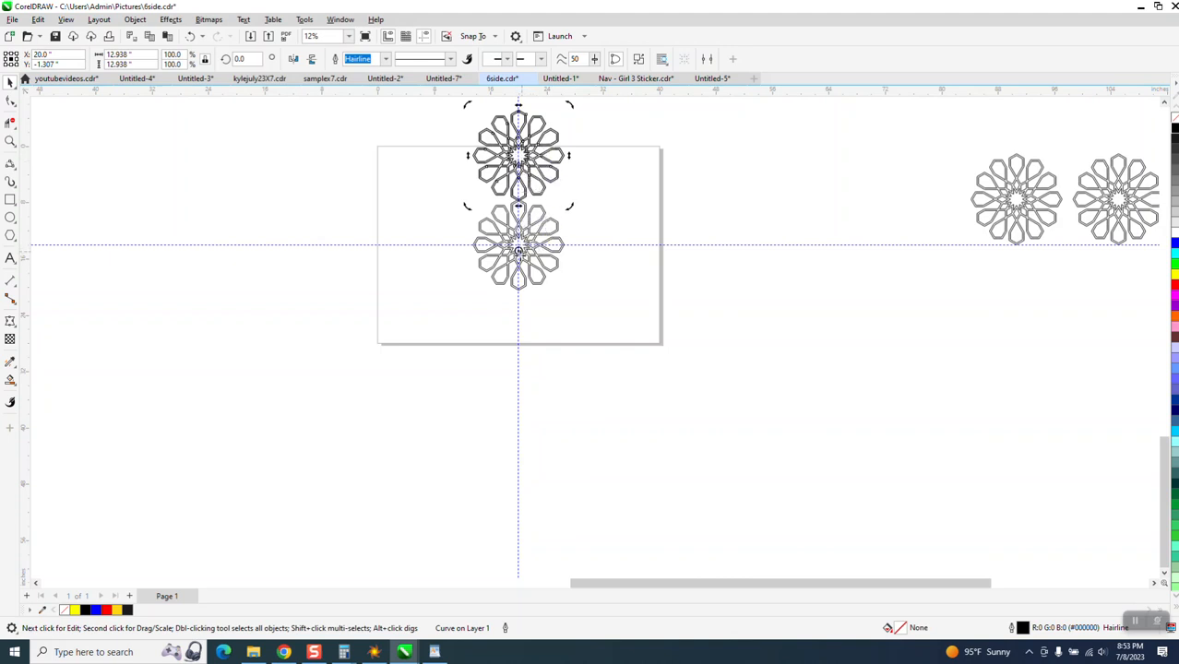
pyautogui.click(540, 177)
pyautogui.click(562, 173)
pyautogui.click(532, 162)
pyautogui.click(533, 157)
# Step: Rotate the copy by 60 degrees and repeat the rotated duplication to complete a ring of six around the centred rosette
pyautogui.click(244, 58)
pyautogui.write('60')
pyautogui.press('Return')
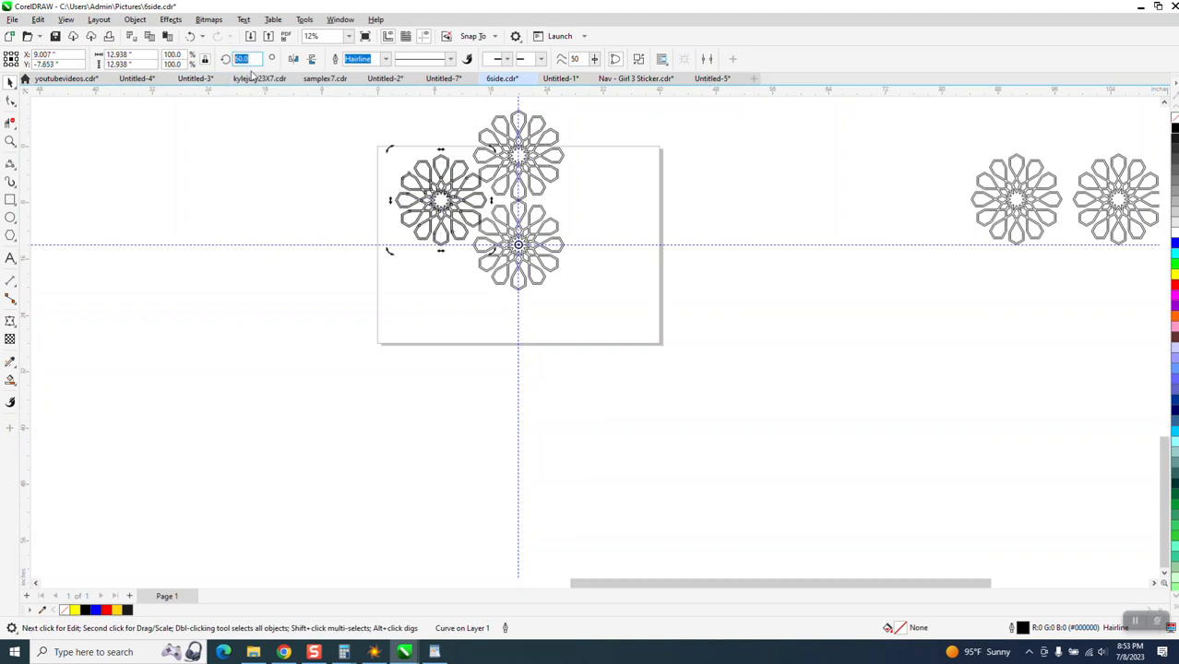
pyautogui.press('Return')
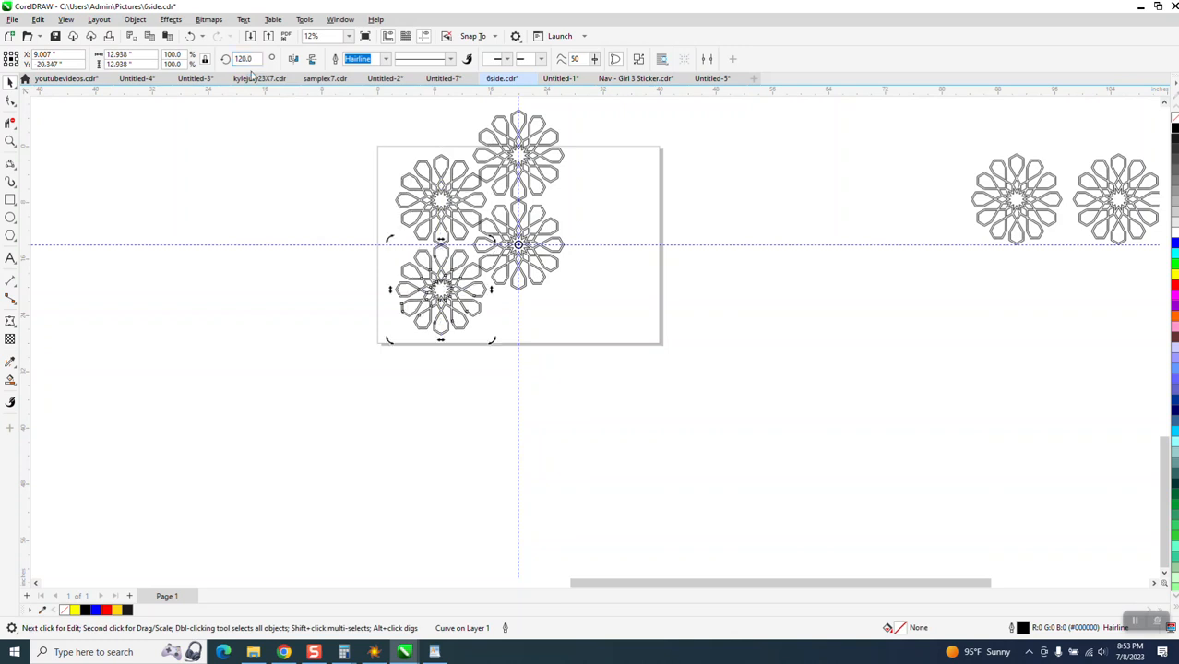
pyautogui.hotkey('ctrl', 'r')
pyautogui.hotkey('ctrl', 'r')
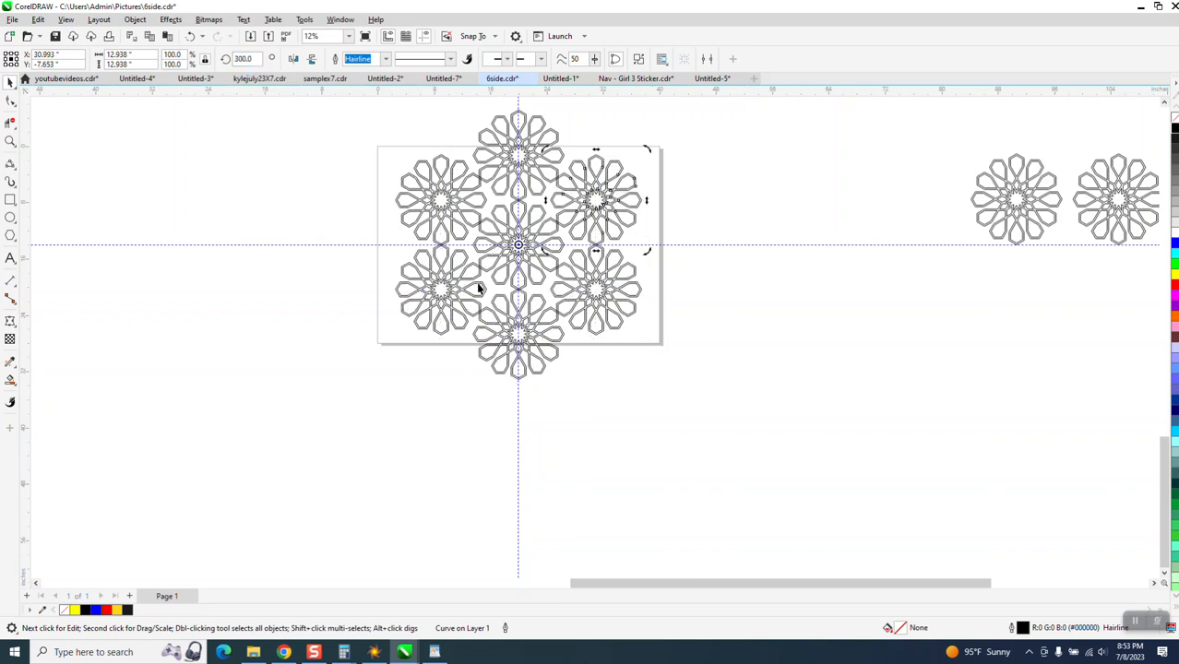
# Step: Check the petal joins, and merge all seven rosettes into a single curve object
pyautogui.scroll(-2, 460, 381)
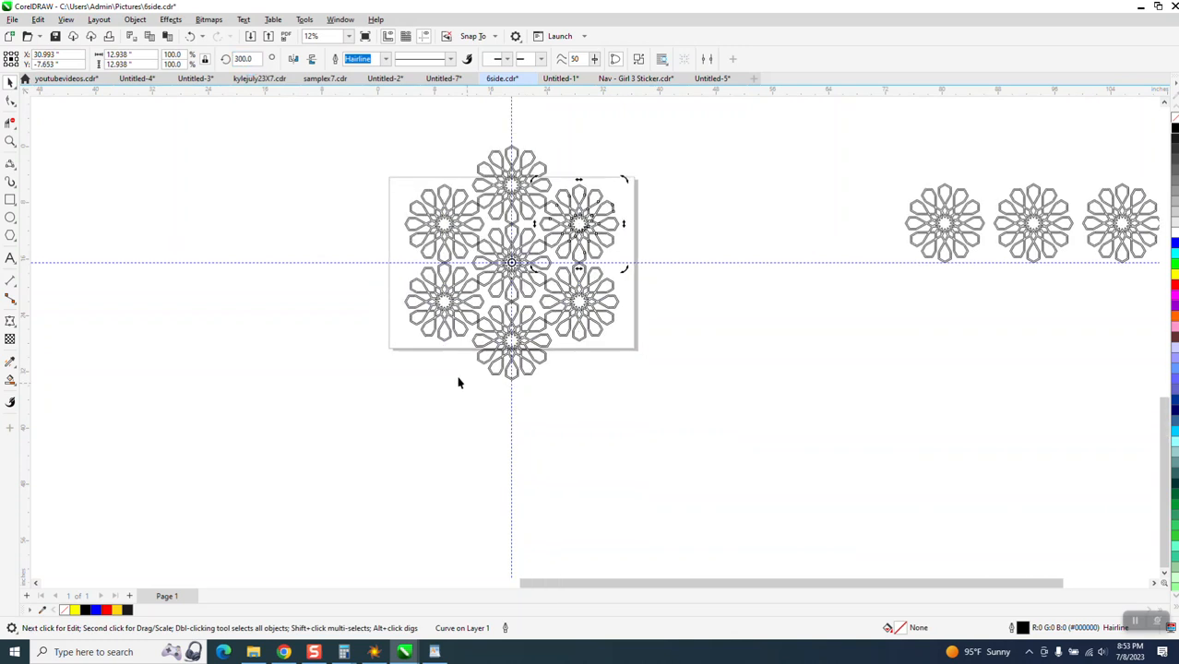
pyautogui.click(11, 141)
pyautogui.moveTo(524, 283); pyautogui.dragTo(625, 332)
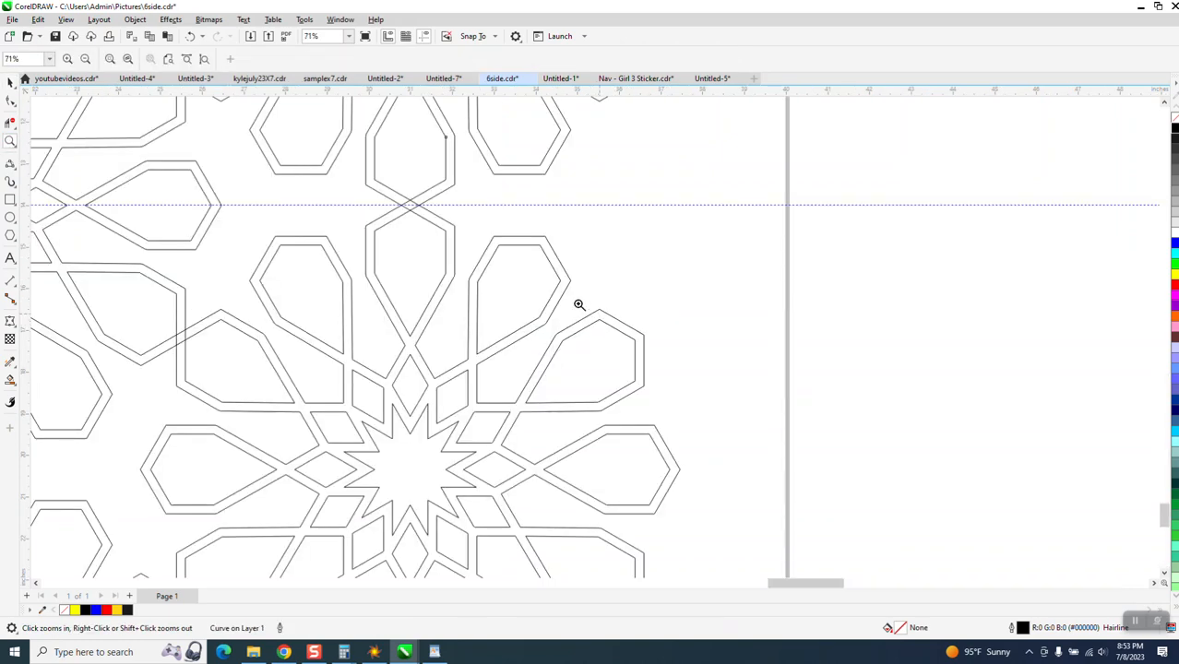
pyautogui.scroll(-5, 574, 256)
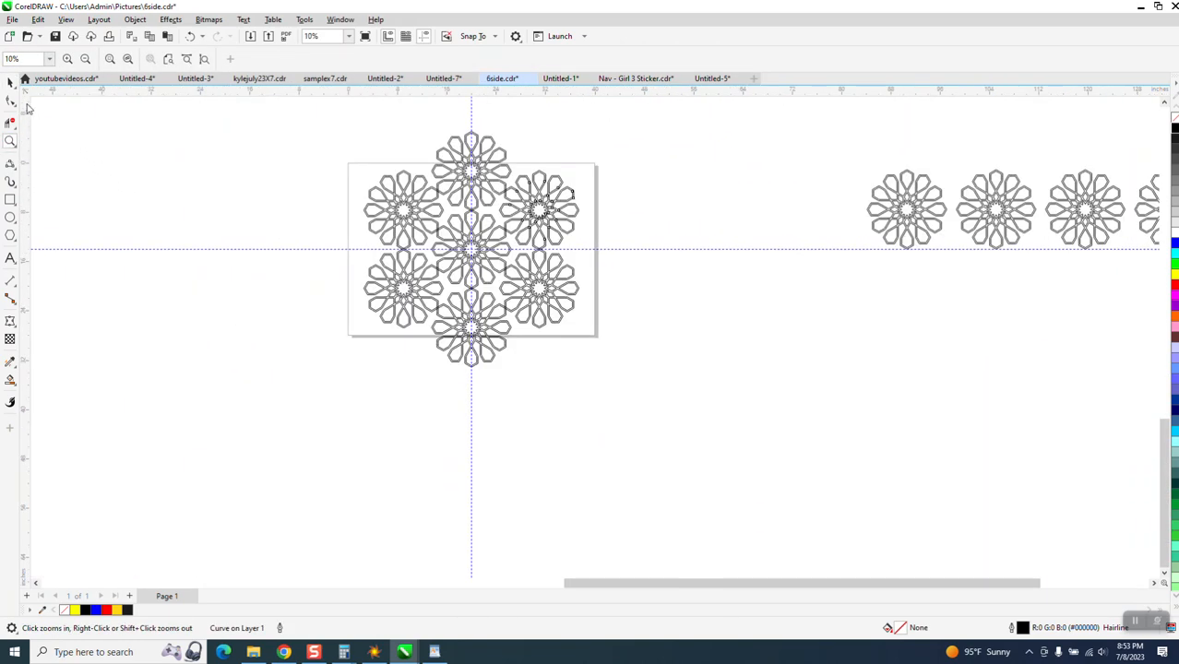
pyautogui.click(10, 82)
pyautogui.click(542, 215)
pyautogui.moveTo(316, 105); pyautogui.dragTo(710, 392)
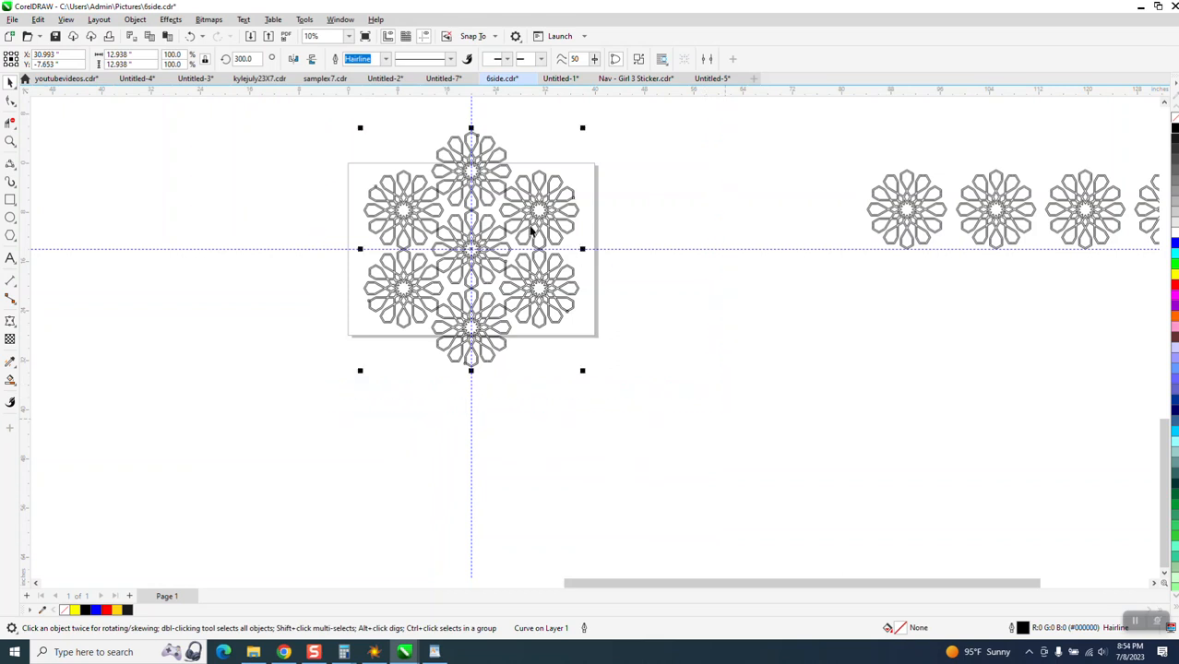
pyautogui.click(365, 59)
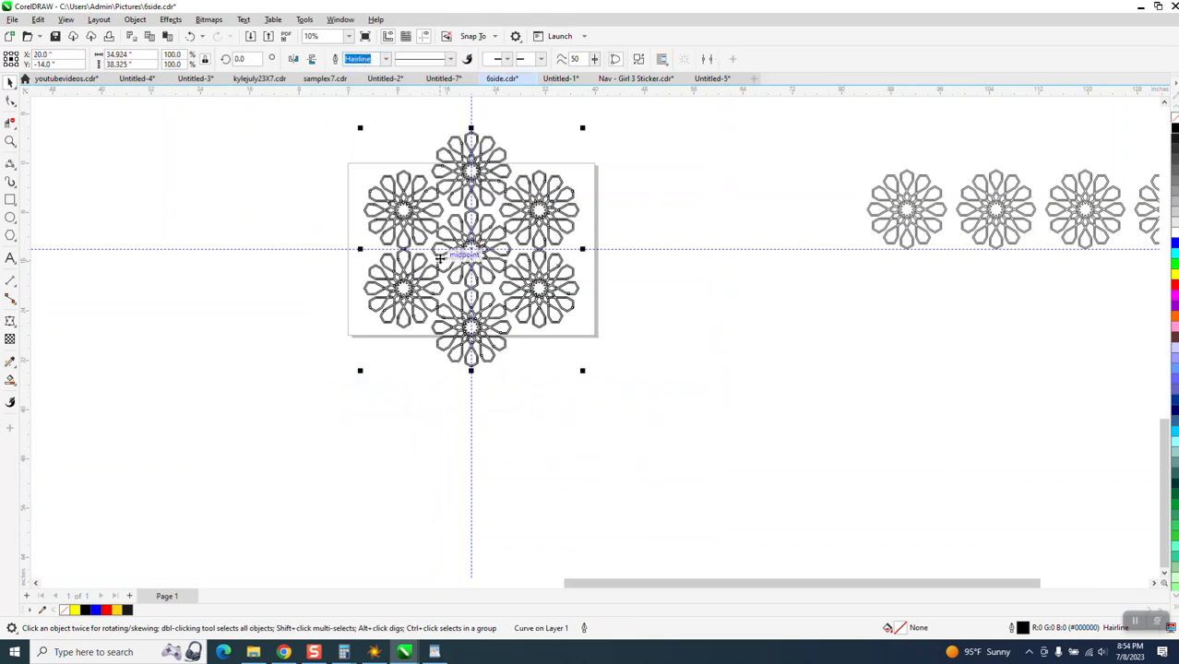
# Step: Place a duplicate of the seven-rosette cluster off to the right of the page and realign the horizontal guideline with the centred cluster's middle
pyautogui.moveTo(462, 250); pyautogui.dragTo(814, 396)
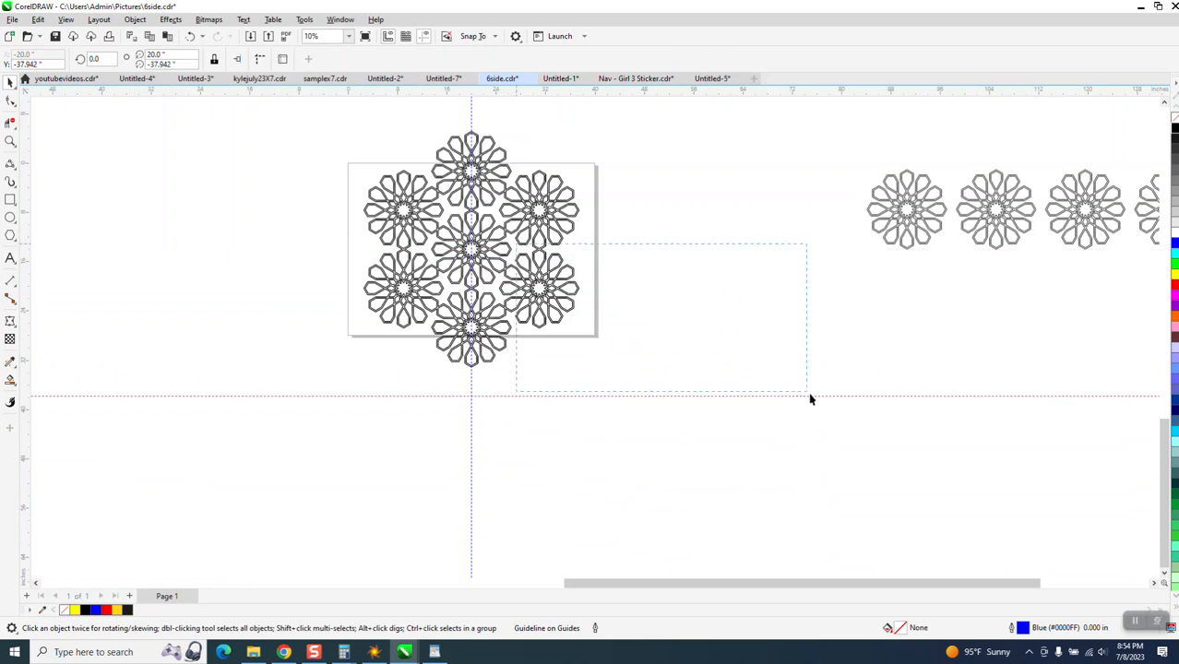
pyautogui.click(510, 247)
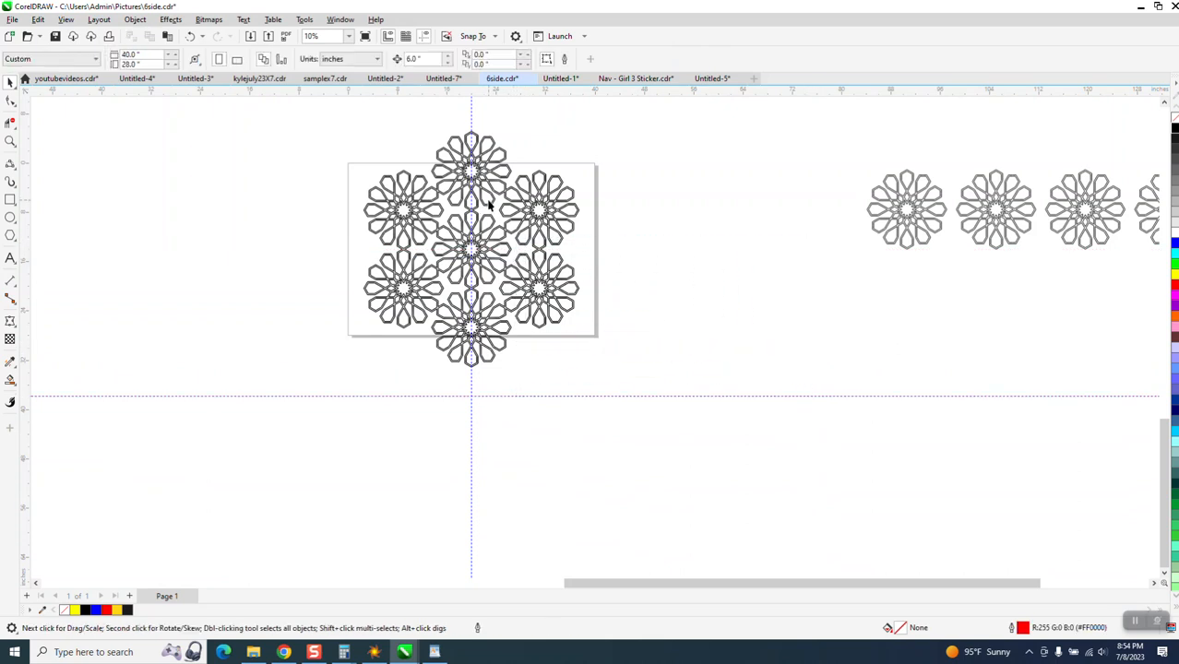
pyautogui.click(526, 210)
pyautogui.press('F10')
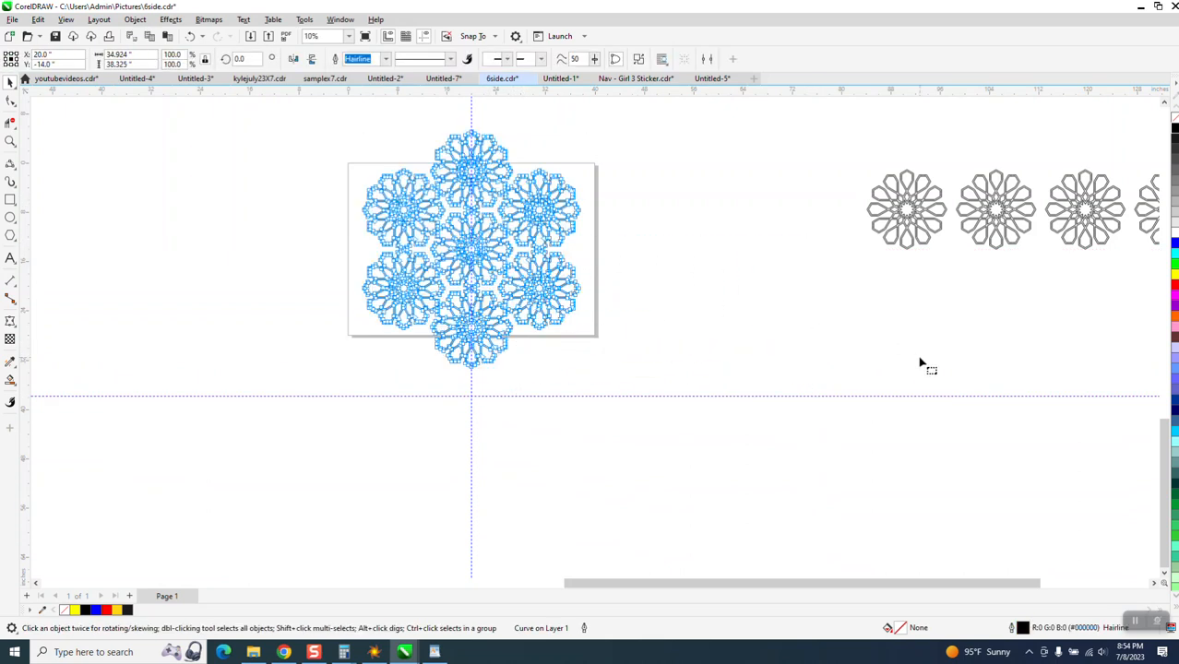
pyautogui.click(8, 83)
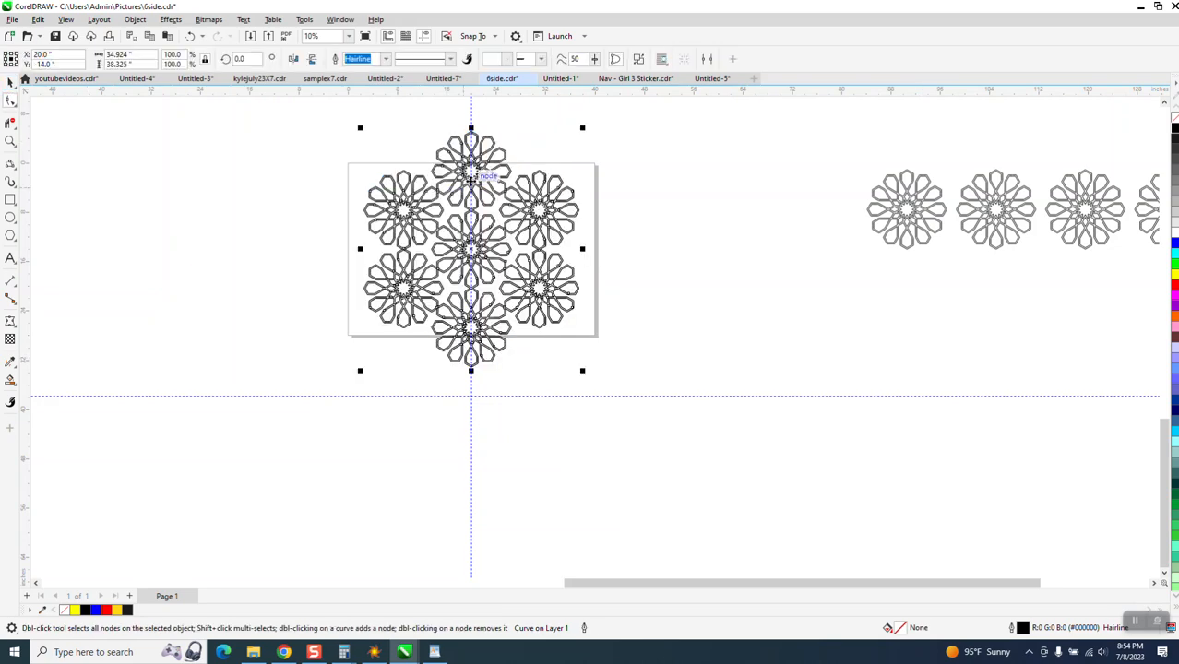
pyautogui.moveTo(471, 247); pyautogui.dragTo(921, 376)
pyautogui.moveTo(725, 396); pyautogui.dragTo(701, 249)
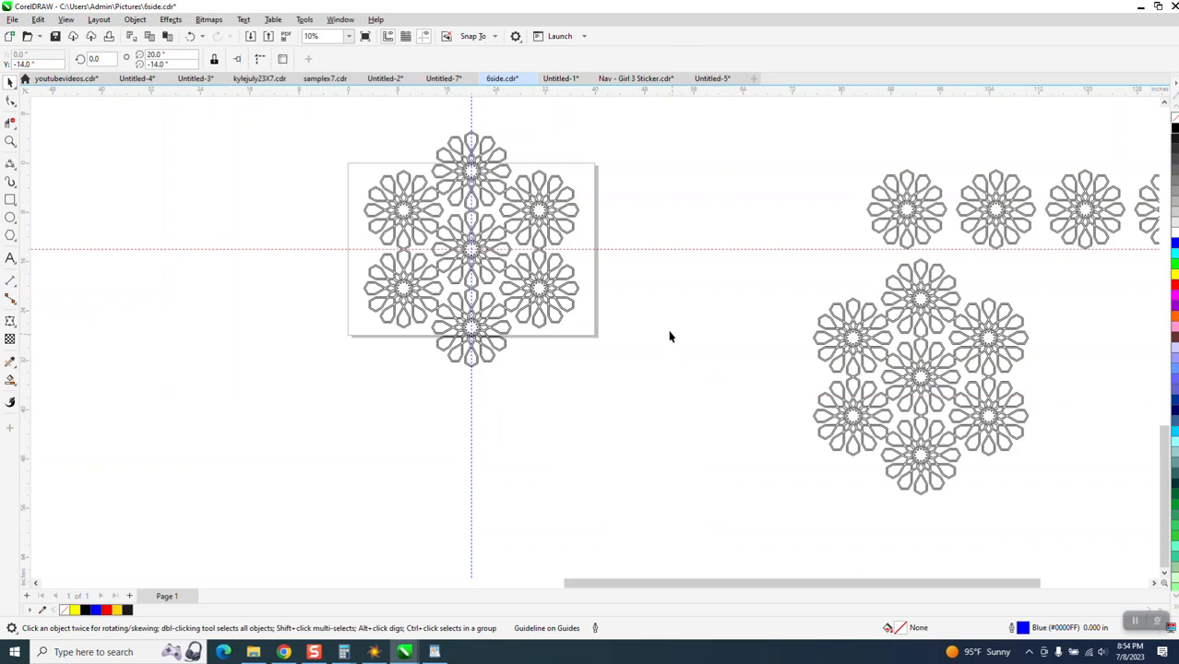
# Step: Place a copy of the centred seven-rosette cluster directly above the original, roughly in line with the vertical guideline
pyautogui.click(519, 226)
pyautogui.scroll(-1, 526, 241)
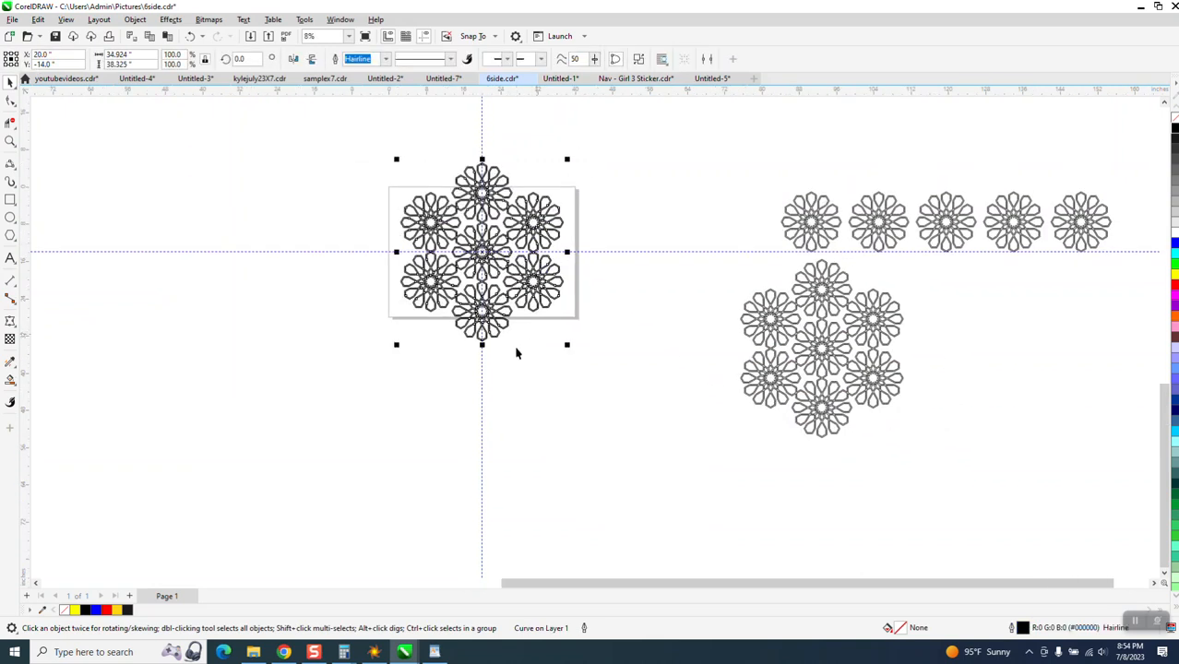
pyautogui.moveTo(481, 344); pyautogui.dragTo(582, 254)
# Step: Snap the upper cluster's lowest petal to the centred cluster's top petal so their tips interlock on the vertical guideline
pyautogui.click(10, 141)
pyautogui.scroll(-2, 523, 227)
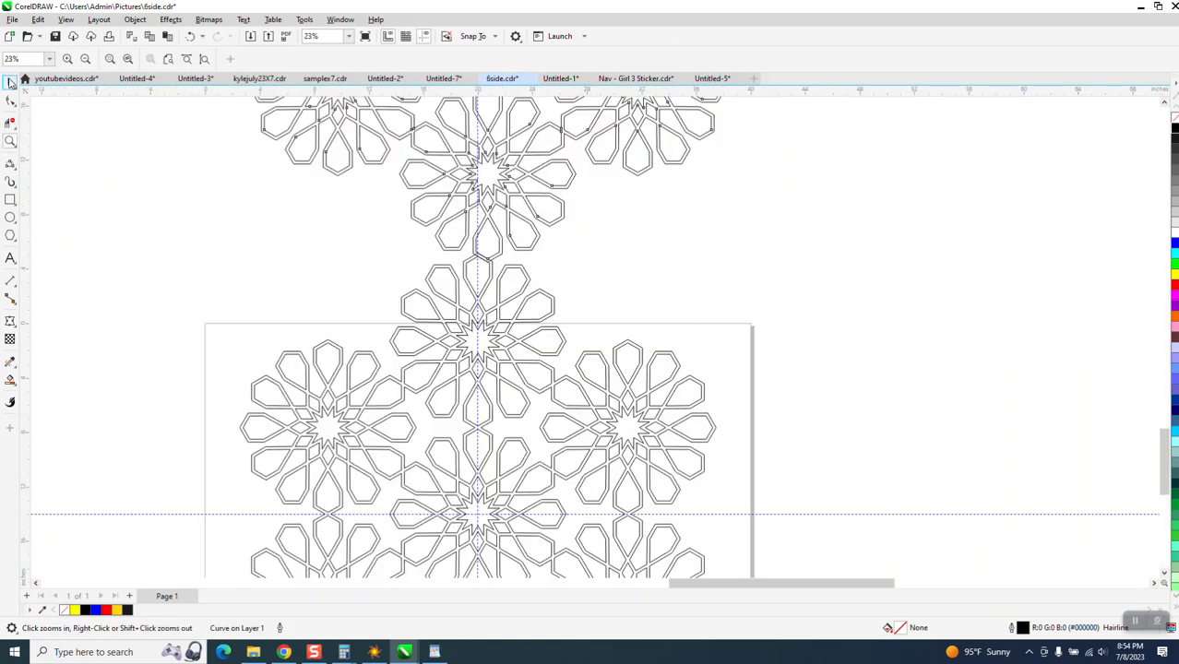
pyautogui.click(10, 83)
pyautogui.moveTo(492, 250); pyautogui.dragTo(538, 280)
pyautogui.click(10, 141)
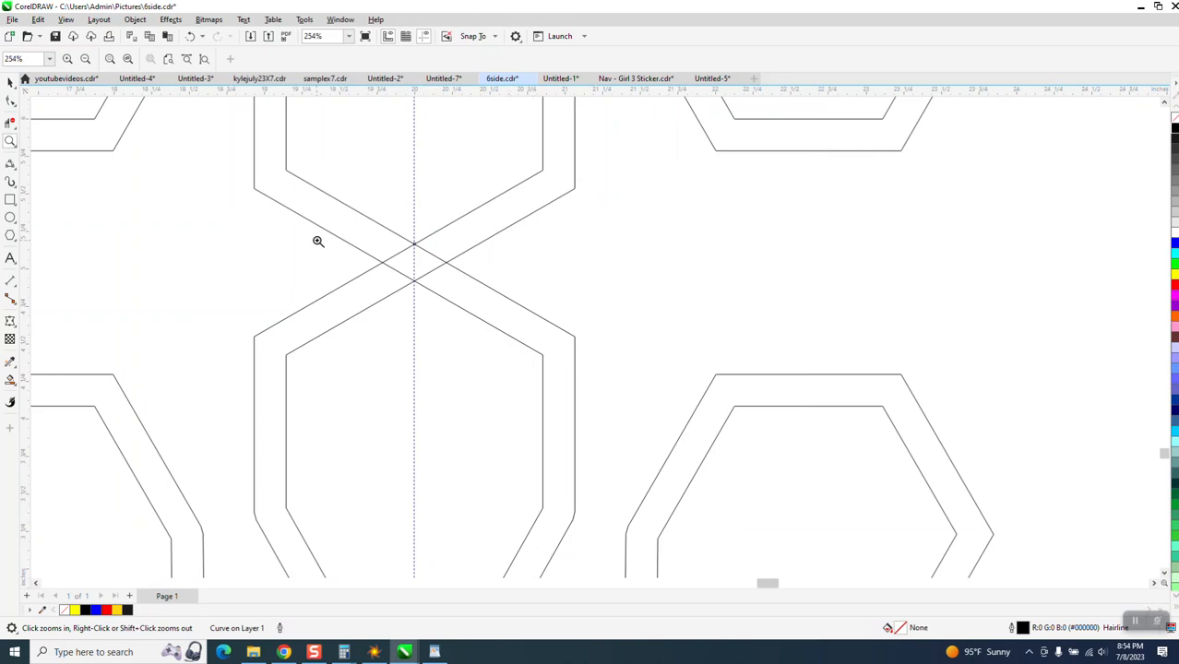
pyautogui.scroll(-6, 637, 313)
pyautogui.scroll(-2, 503, 304)
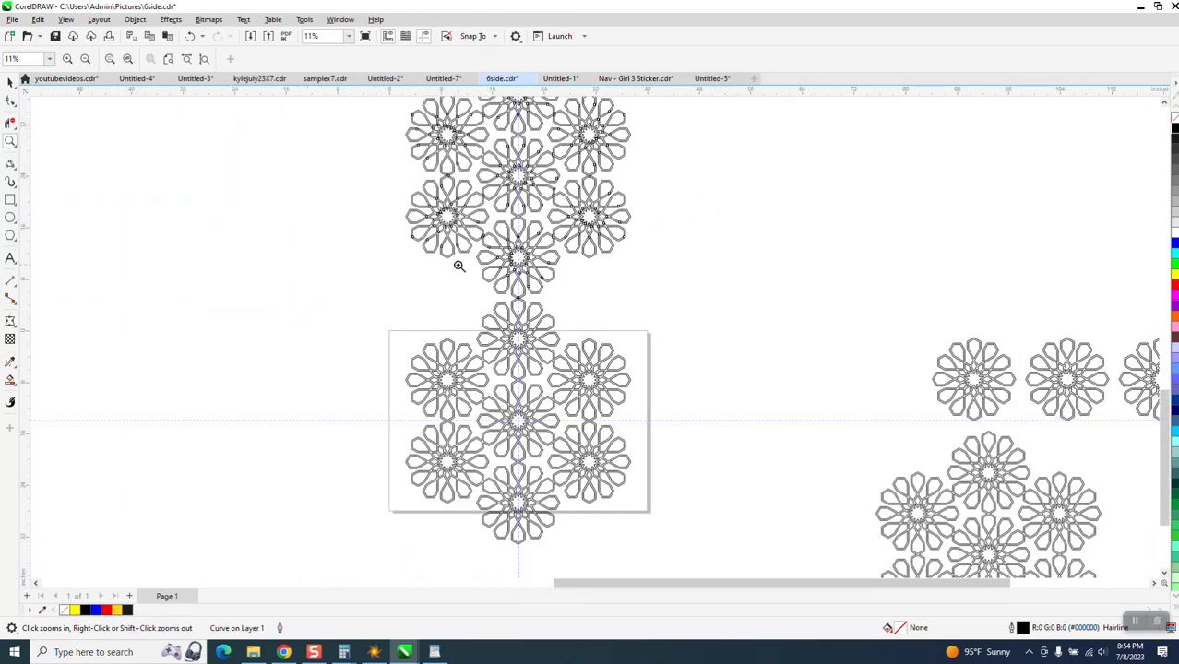
# Step: Try rotating a copy of the upper cluster by 60 degrees around the guideline intersection, and delete the rotated copy
pyautogui.click(9, 83)
pyautogui.click(553, 190)
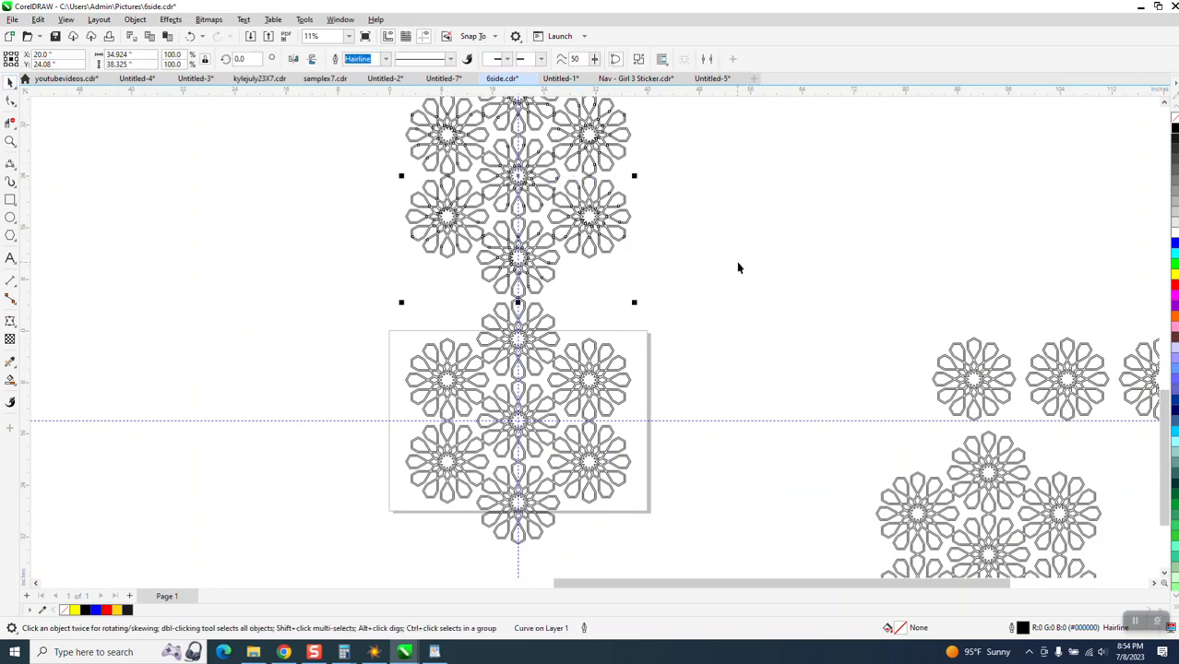
pyautogui.click(531, 182)
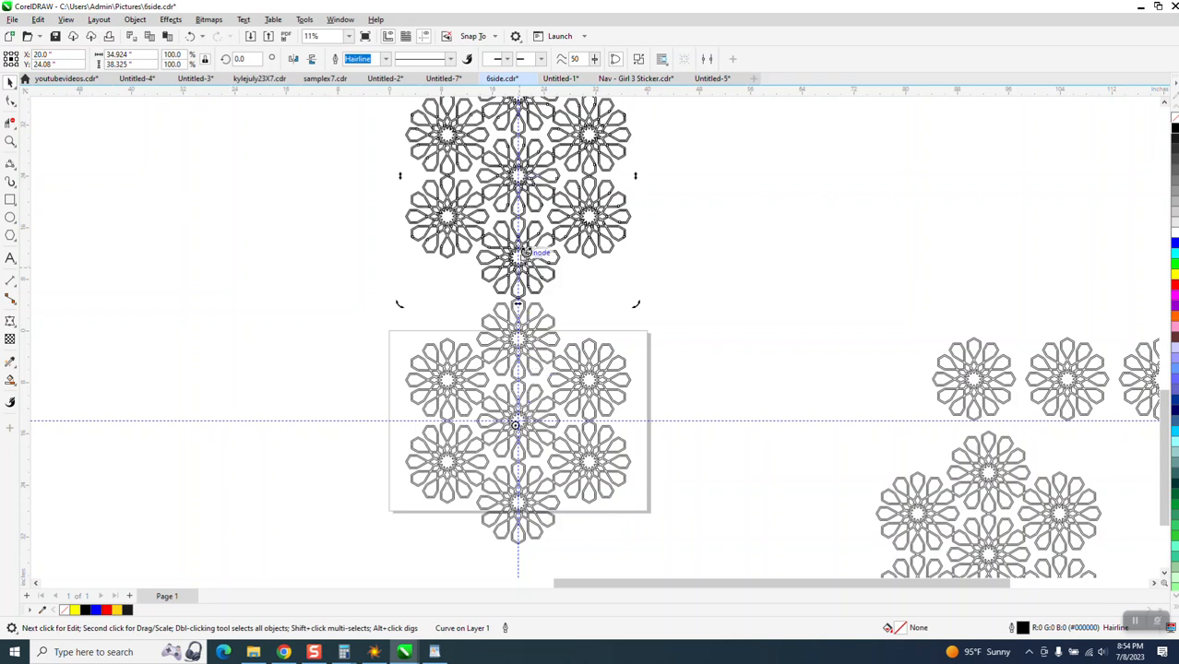
pyautogui.click(529, 239)
pyautogui.click(530, 241)
pyautogui.doubleClick(248, 57)
pyautogui.write('60')
pyautogui.press('Return')
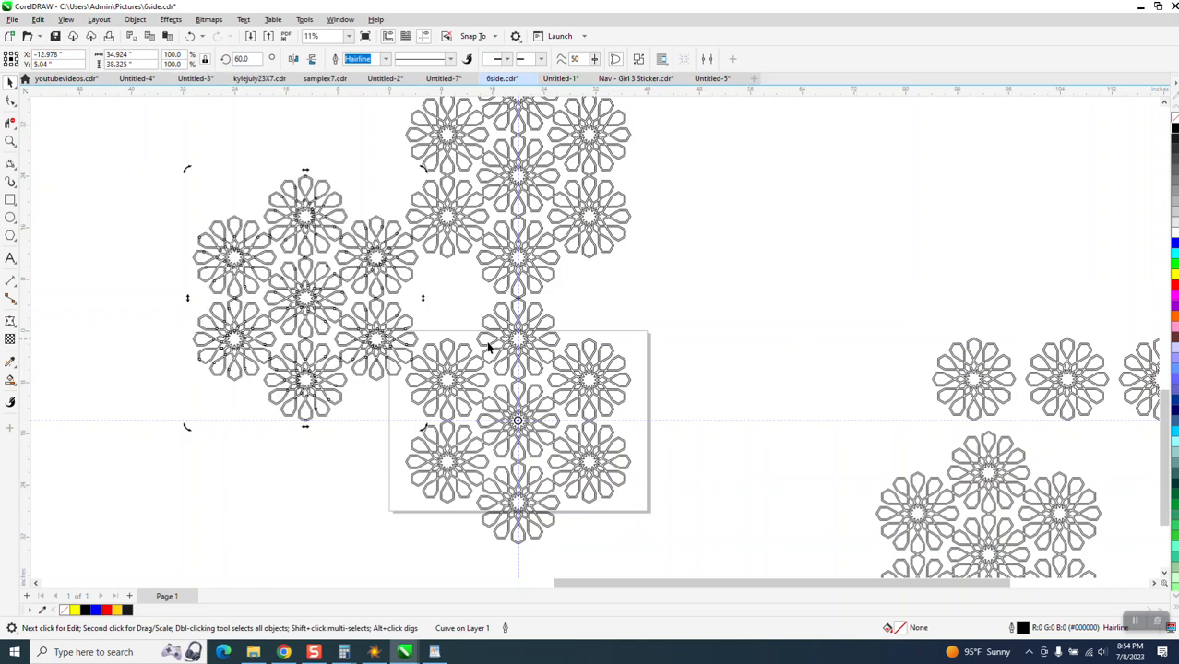
pyautogui.click(291, 309)
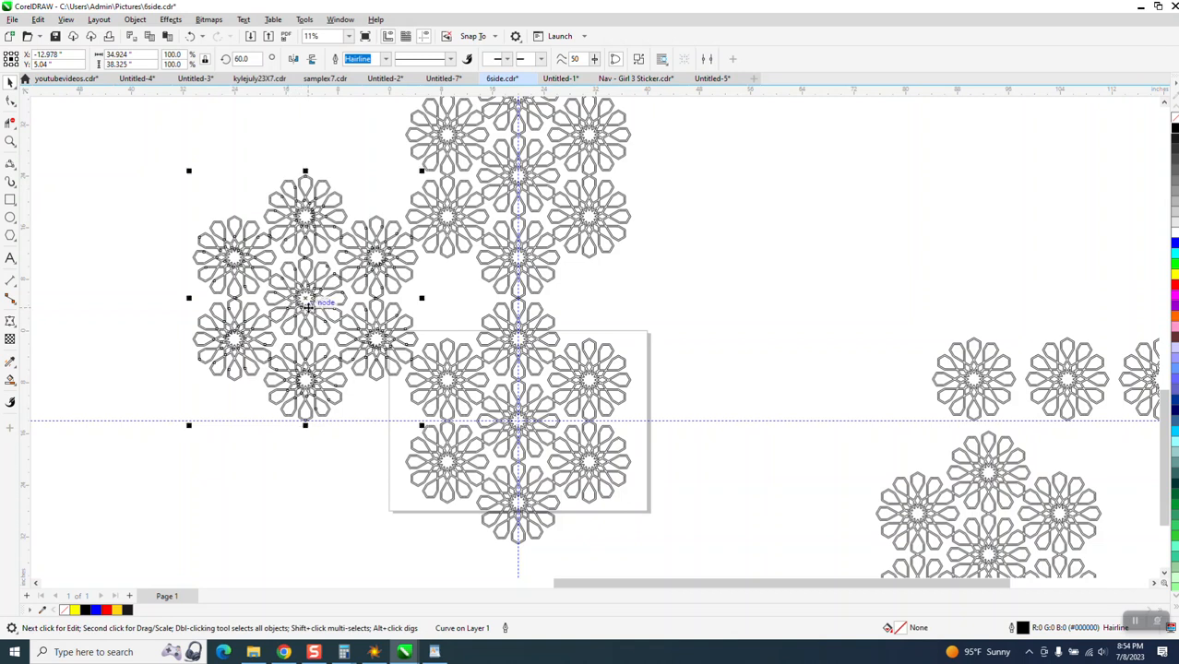
pyautogui.press('Delete')
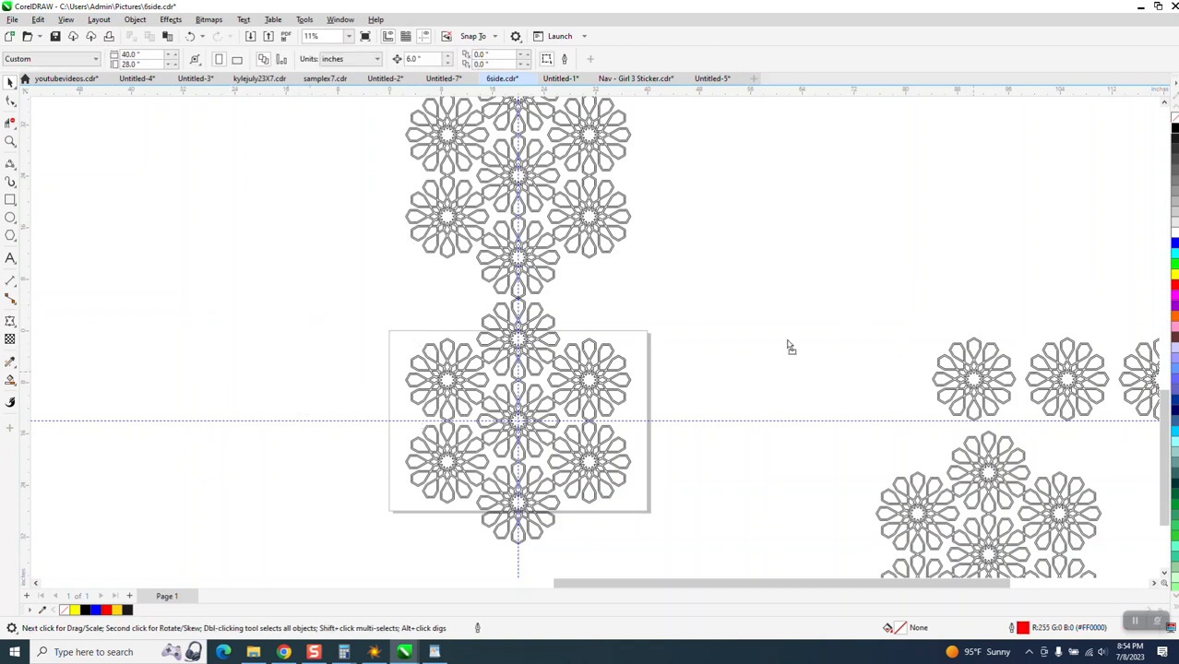
# Step: Move two spare rosettes to the left of the stacked clusters, bringing the lower one into the gap between the clusters
pyautogui.moveTo(981, 379); pyautogui.dragTo(376, 180)
pyautogui.moveTo(1081, 377); pyautogui.dragTo(372, 302)
pyautogui.click(10, 141)
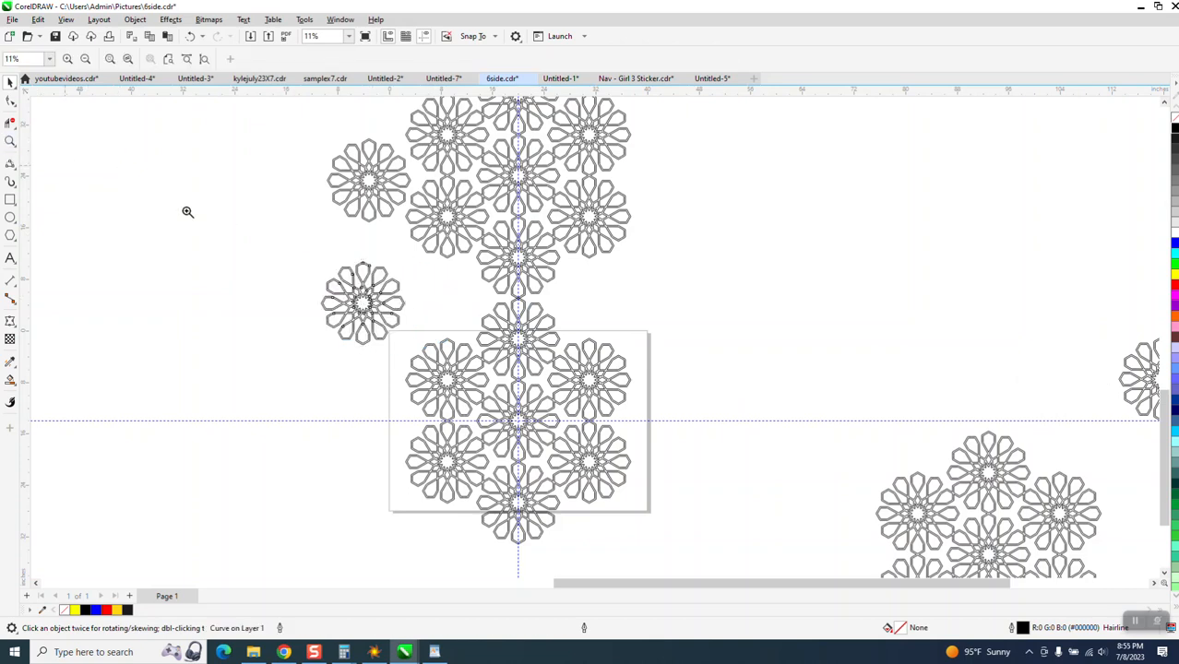
pyautogui.moveTo(250, 229); pyautogui.dragTo(548, 365)
pyautogui.click(8, 83)
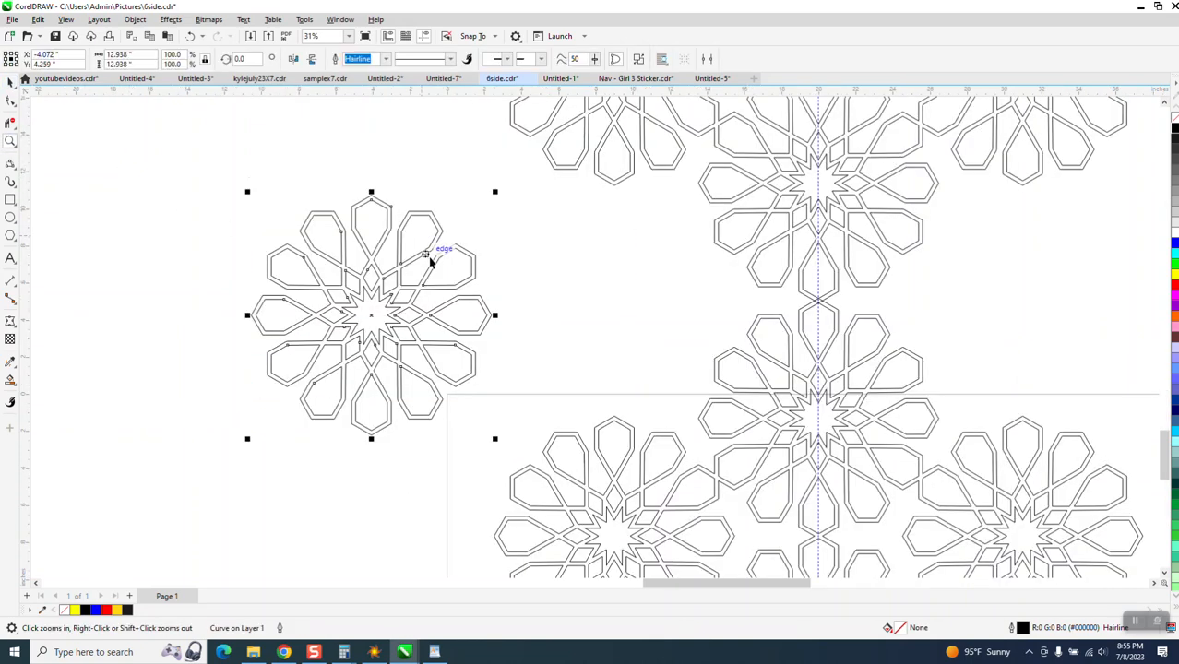
pyautogui.moveTo(487, 316); pyautogui.dragTo(716, 305)
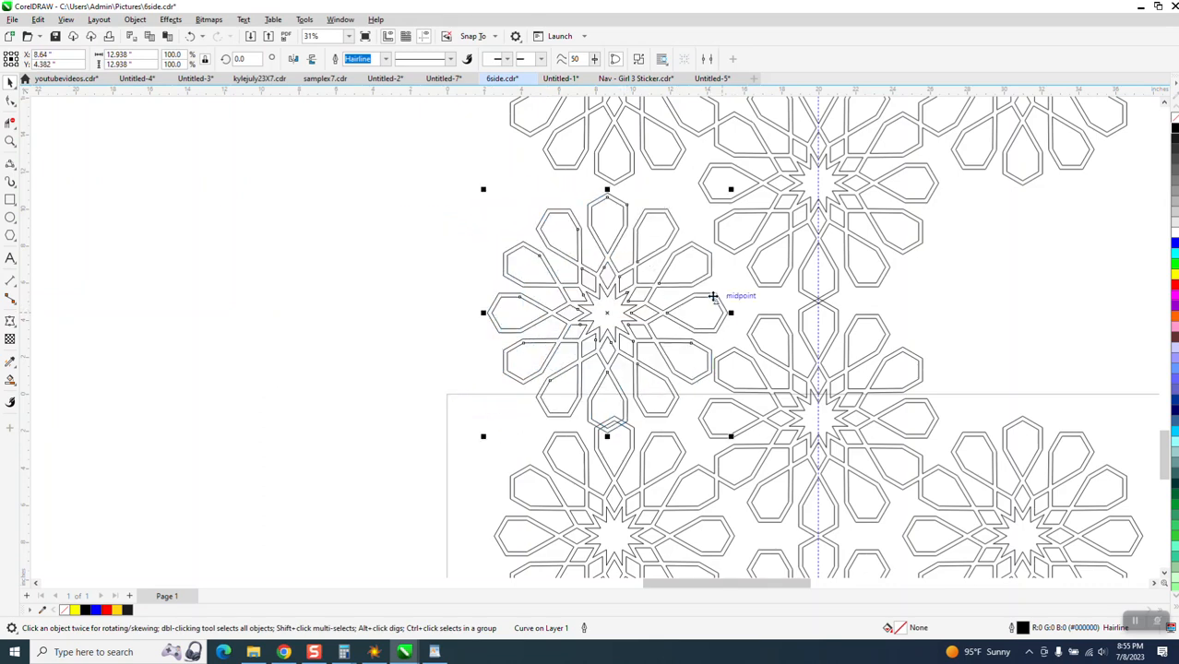
# Step: Snap the gap rosette's upper-right petal to the adjoining petal of the upper cluster's lowest rosette
pyautogui.moveTo(714, 248); pyautogui.dragTo(767, 291)
pyautogui.click(10, 142)
pyautogui.press('space')
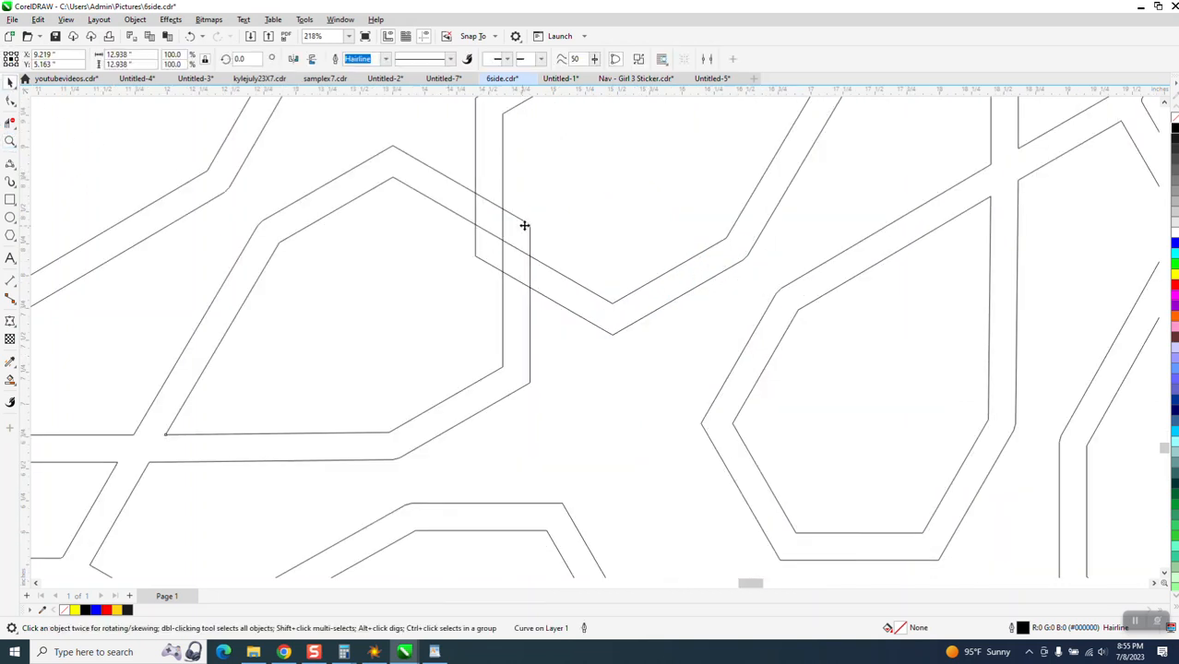
pyautogui.moveTo(531, 223); pyautogui.dragTo(505, 242)
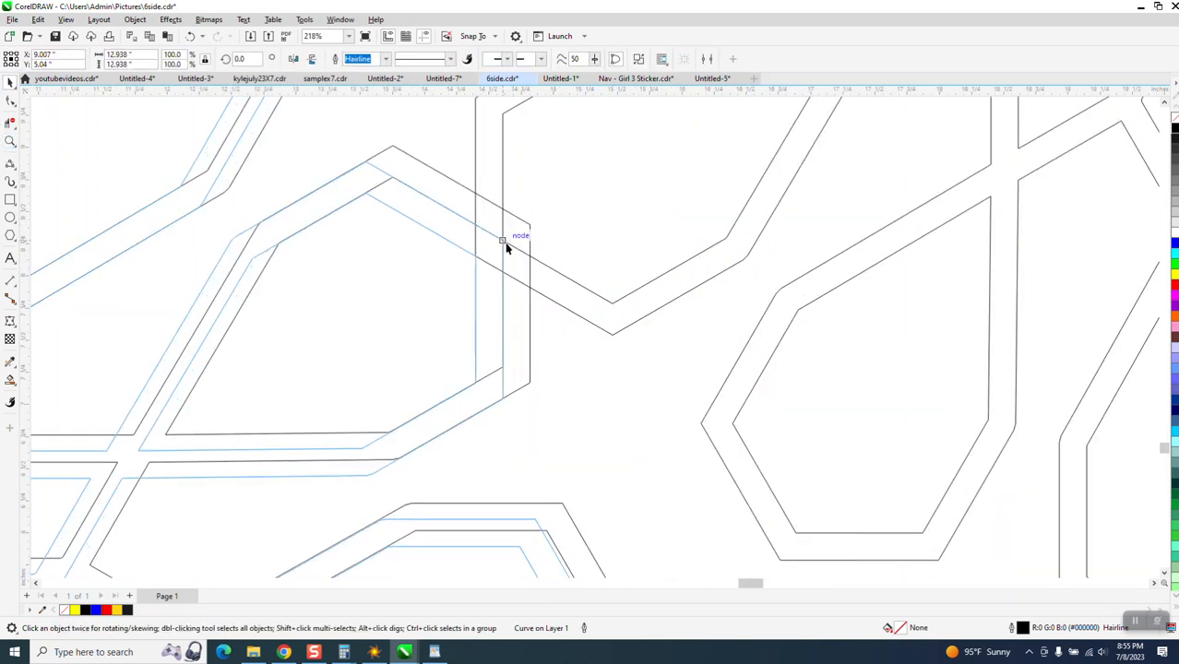
pyautogui.scroll(-5, 553, 362)
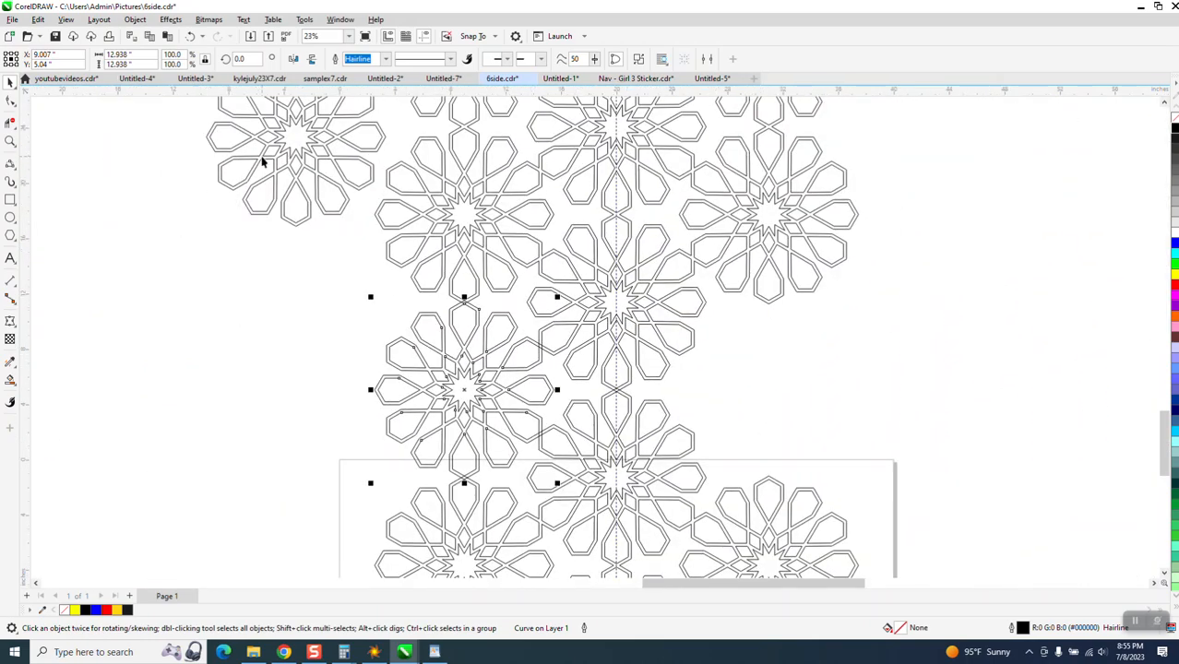
# Step: Snap the other spare rosette onto the outer left side of the upper cluster, joining its petals to the two left rosettes
pyautogui.scroll(-3, 305, 172)
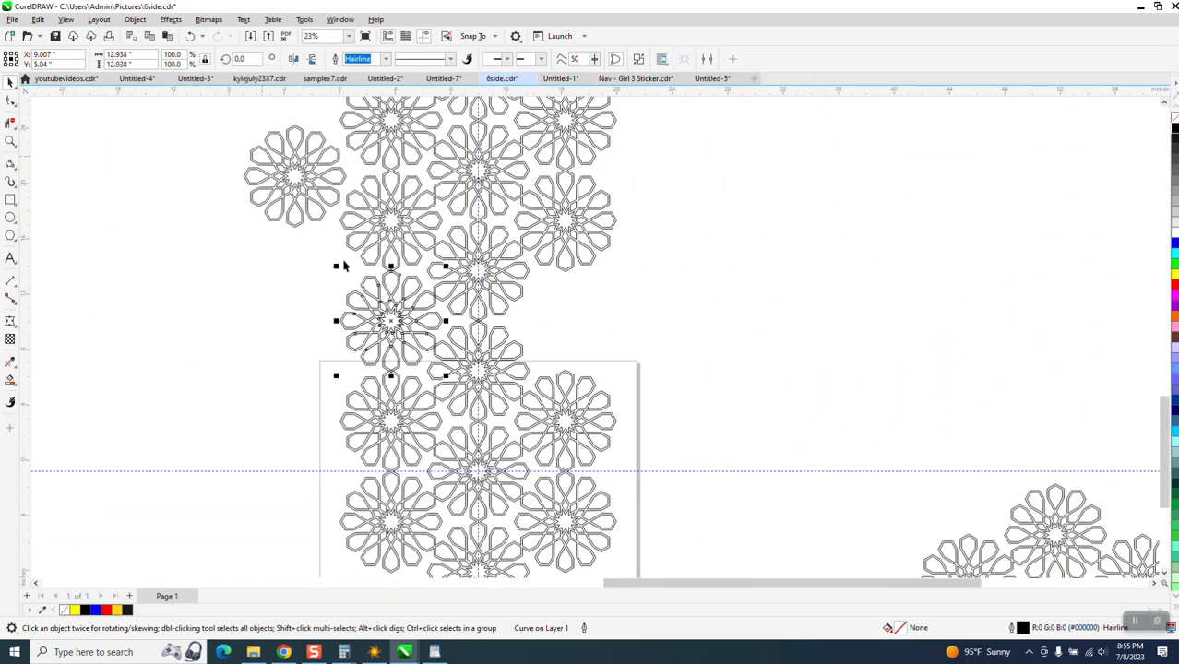
pyautogui.click(10, 142)
pyautogui.moveTo(160, 126); pyautogui.dragTo(533, 275)
pyautogui.click(8, 88)
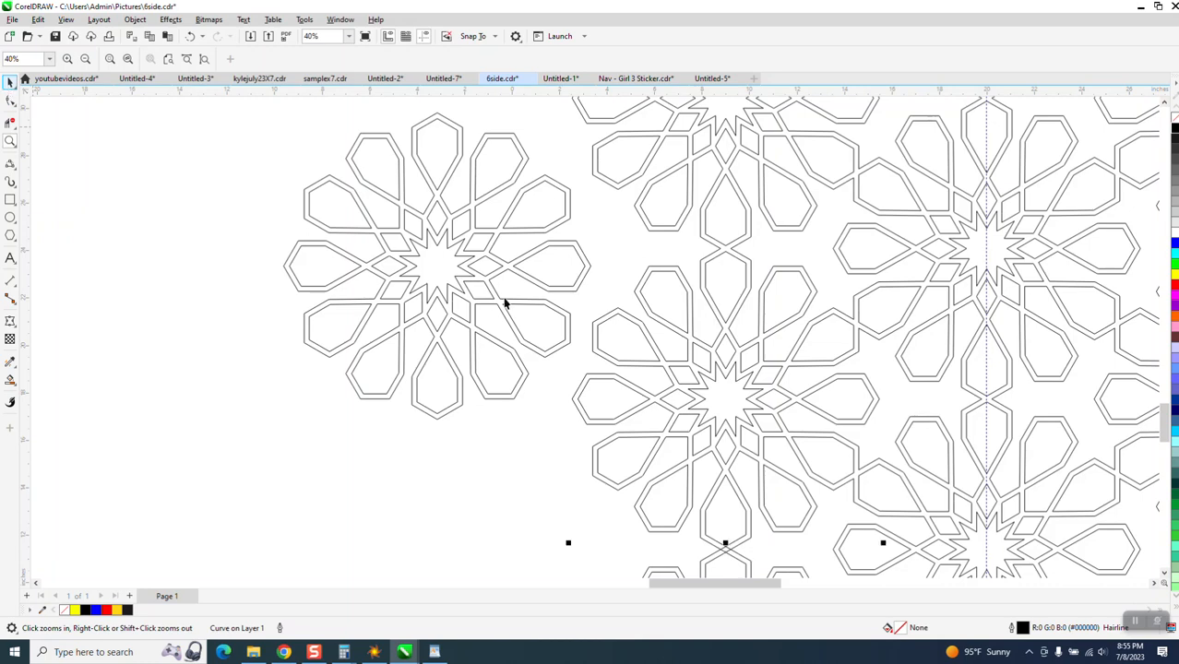
pyautogui.click(579, 265)
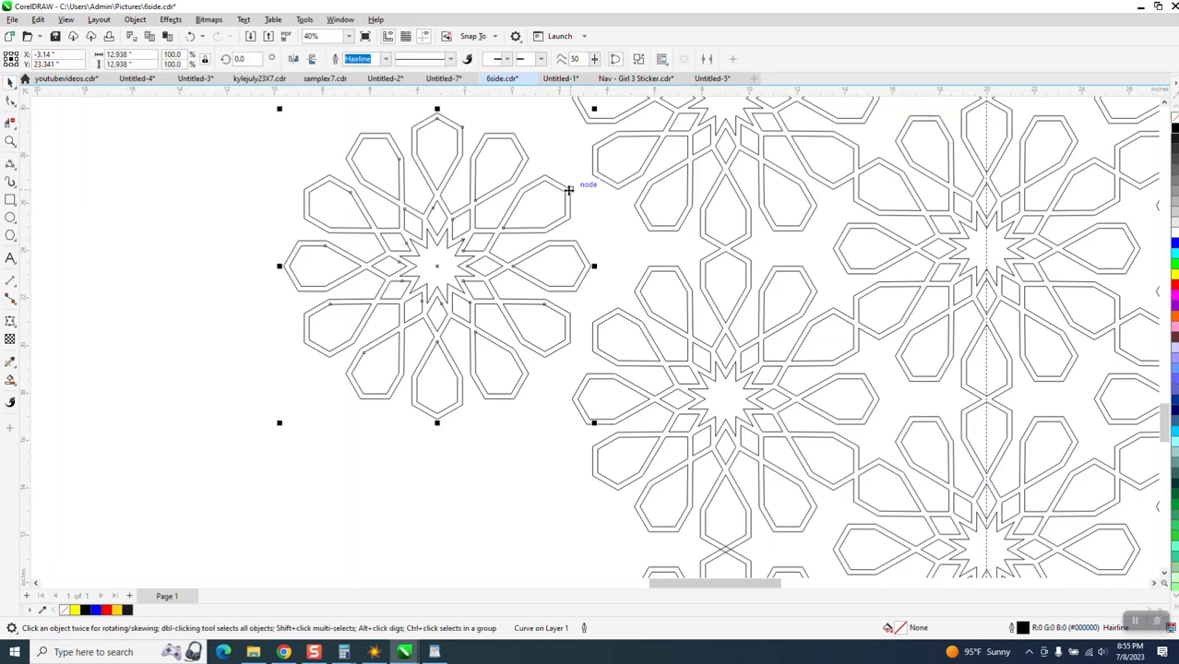
pyautogui.moveTo(570, 189); pyautogui.dragTo(600, 178)
pyautogui.scroll(-3, 258, 374)
pyautogui.scroll(-5, 226, 268)
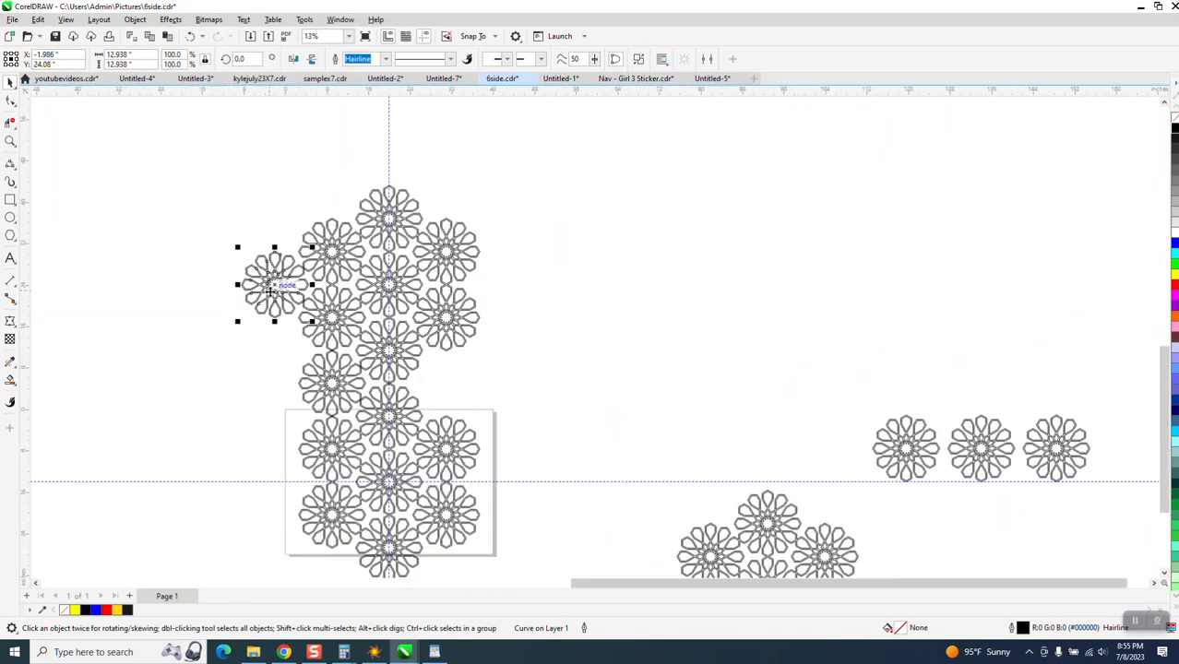
# Step: Set the nudge distance to 12 inches and nudge the lower cluster down twice, away from the upper shapes
pyautogui.click(475, 347)
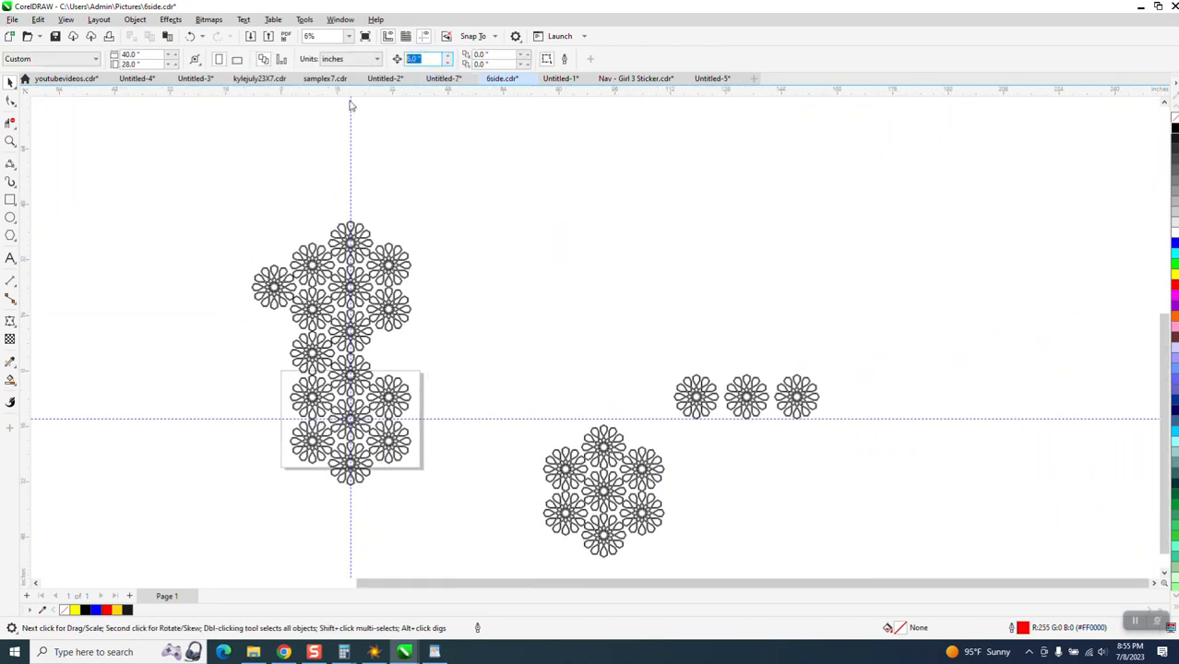
pyautogui.write('12')
pyautogui.click(373, 456)
pyautogui.press('Down')
pyautogui.press('Down')
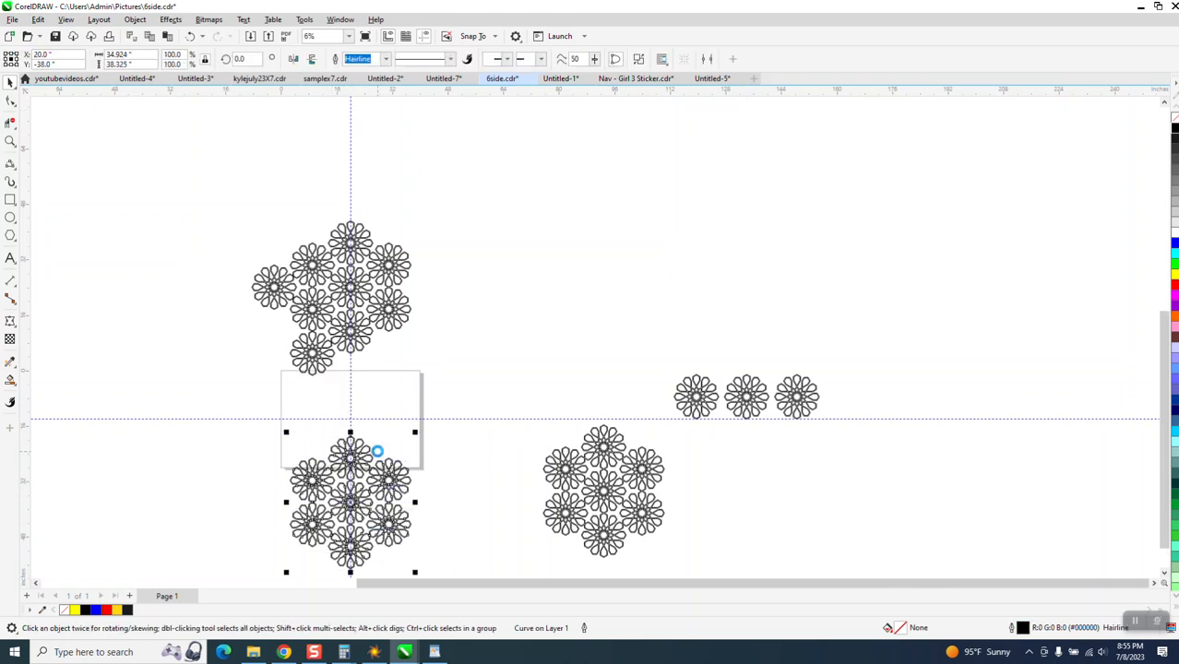
# Step: Group the upper cluster with the two added single rosettes
pyautogui.moveTo(186, 218); pyautogui.dragTo(249, 255)
pyautogui.moveTo(587, 399); pyautogui.dragTo(588, 402)
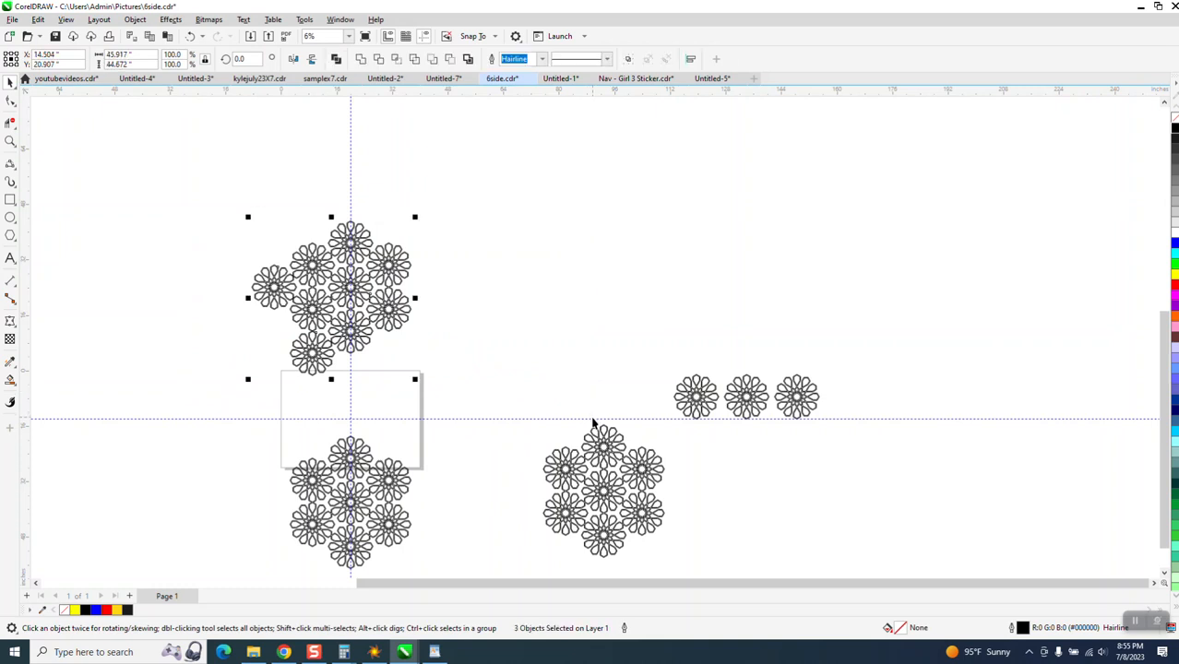
pyautogui.hotkey('ctrl', 'g')
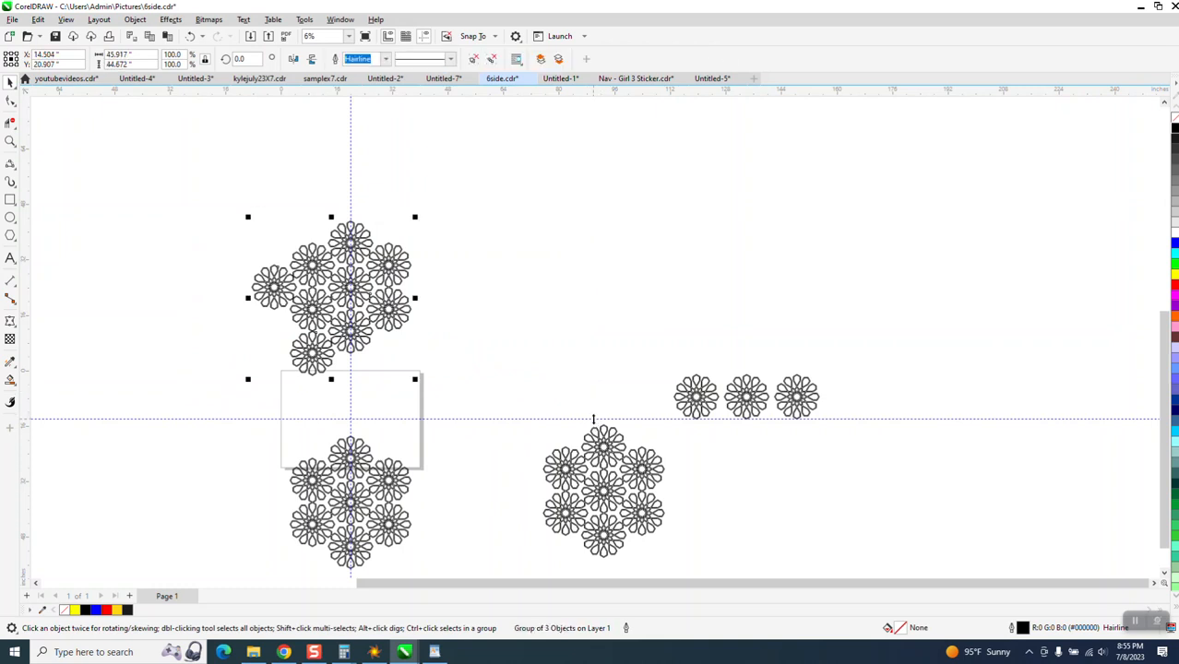
# Step: Nudge the lower cluster back up twice so it is centred on the guideline intersection
pyautogui.click(324, 533)
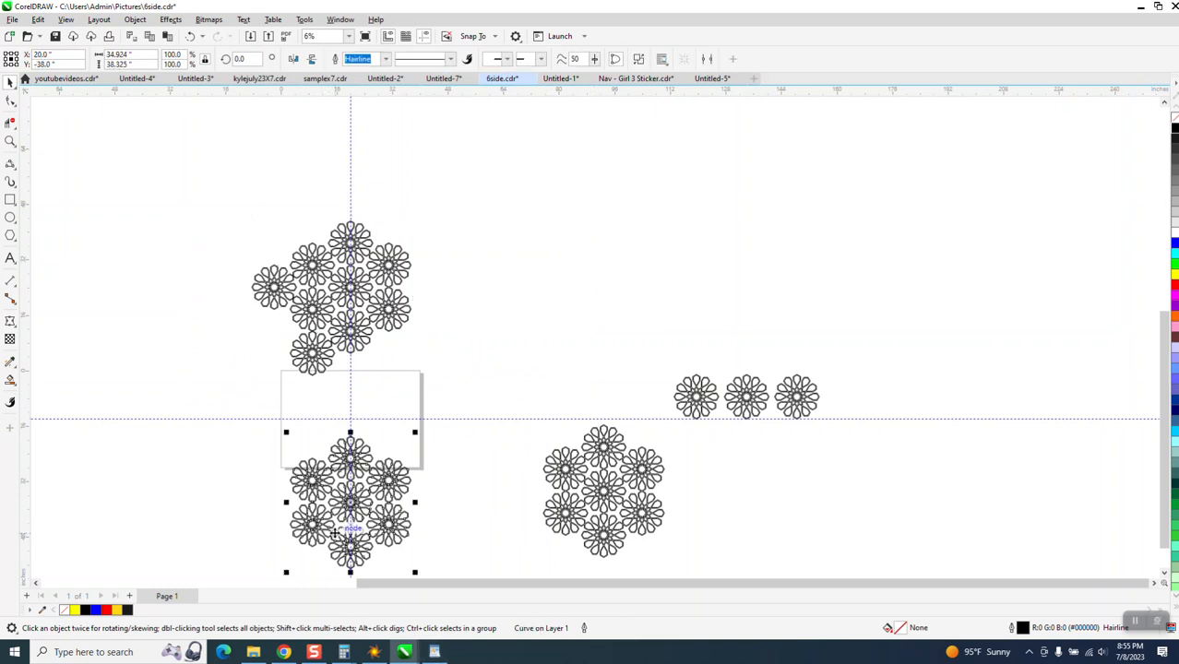
pyautogui.press('Up')
pyautogui.press('Up')
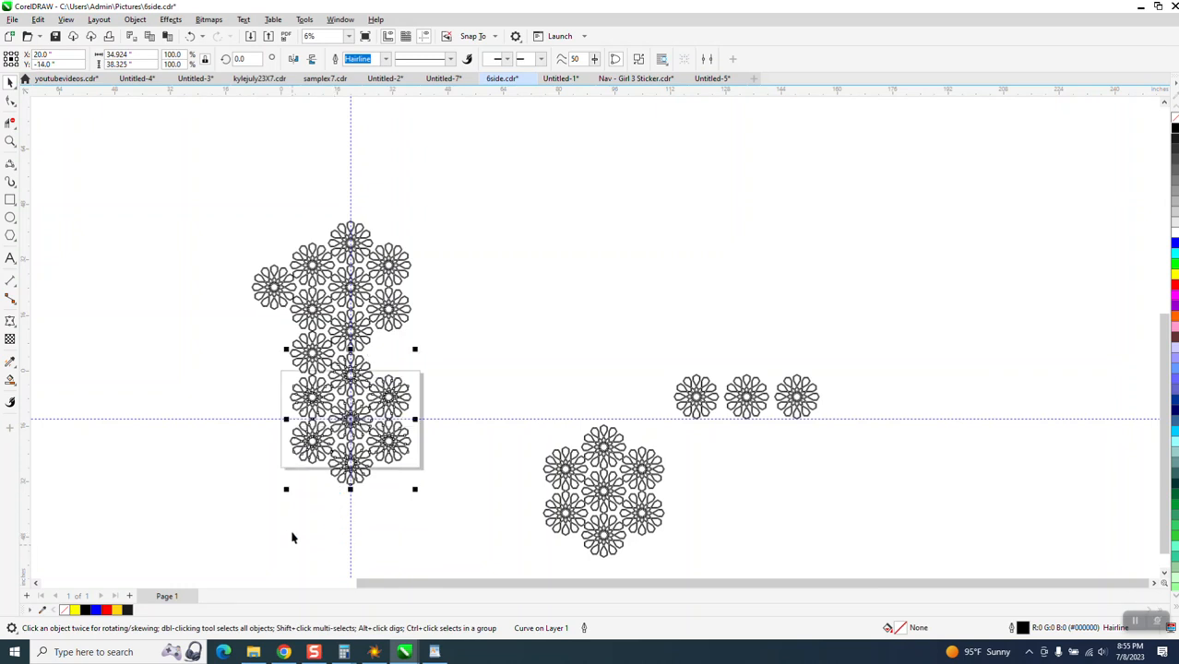
# Step: Move the upper group's rotation centre onto the guideline intersection at the middle of the lower cluster
pyautogui.click(342, 314)
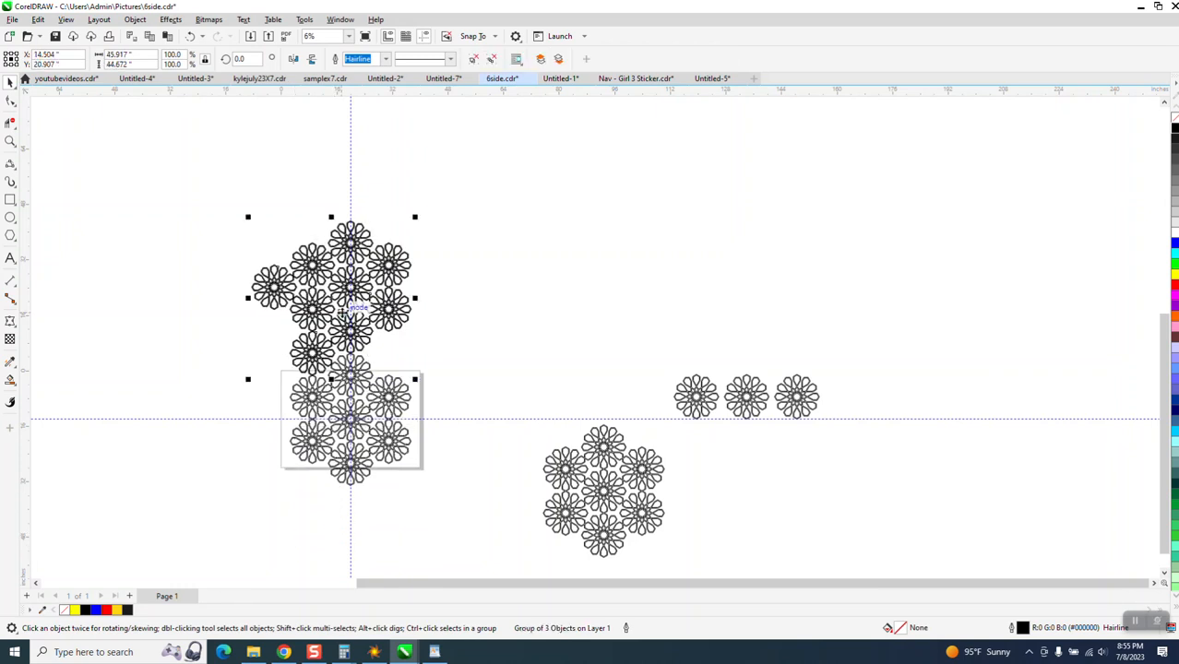
pyautogui.press('Escape')
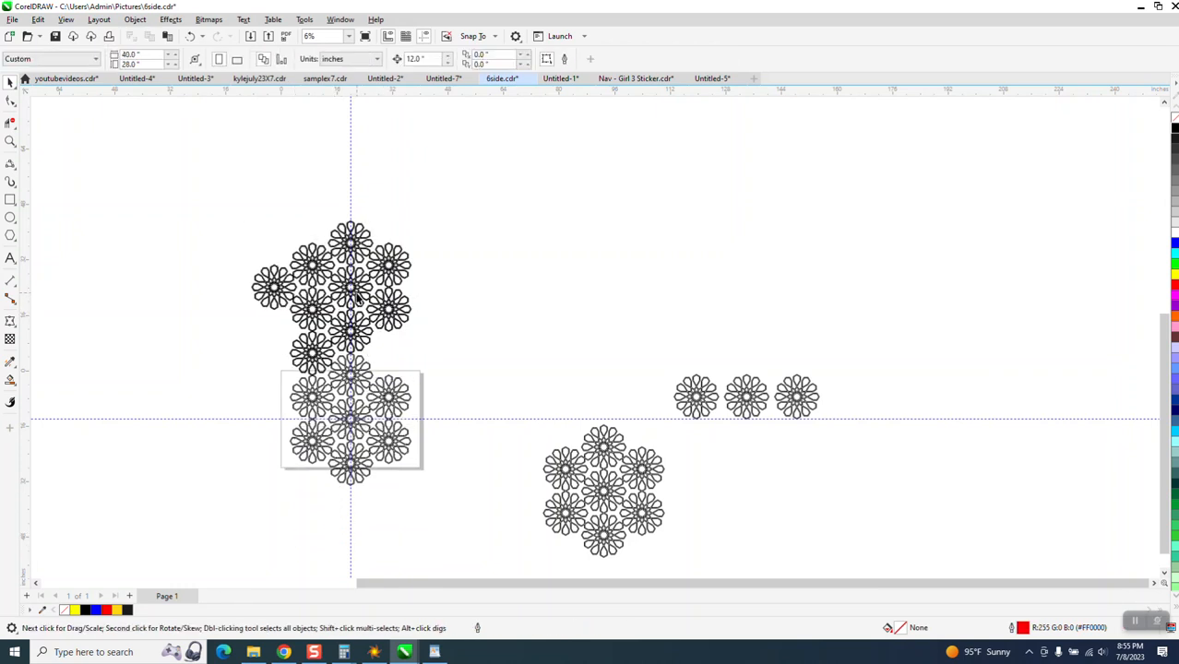
pyautogui.click(357, 295)
pyautogui.click(355, 295)
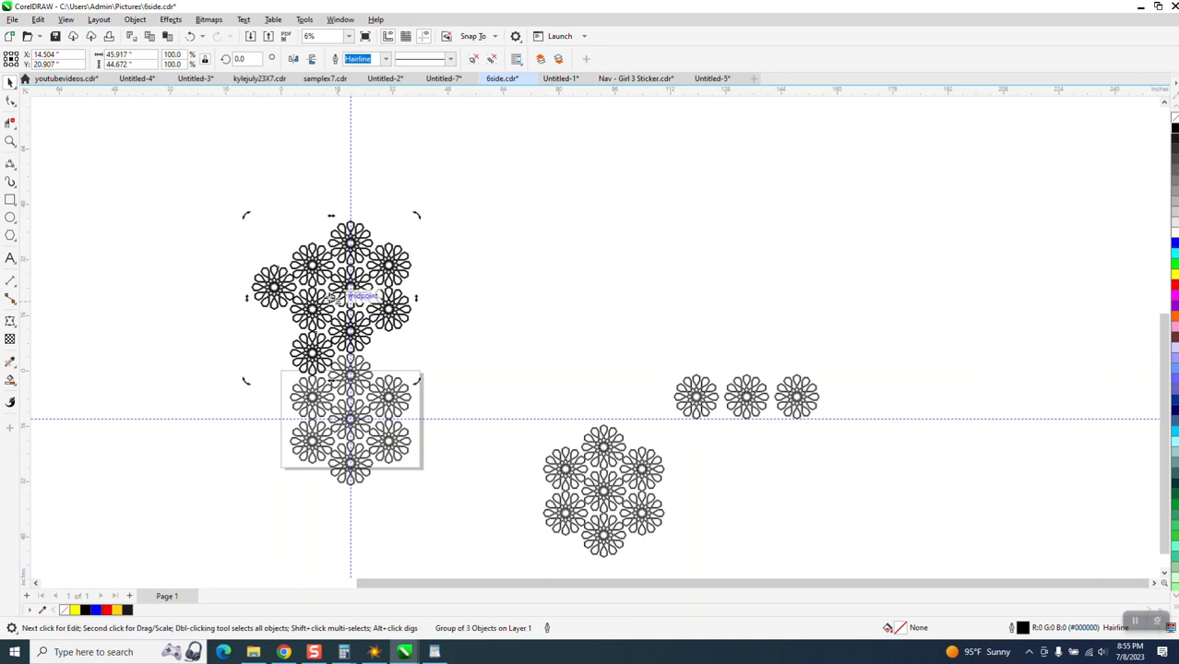
pyautogui.moveTo(339, 297); pyautogui.dragTo(348, 416)
pyautogui.click(10, 142)
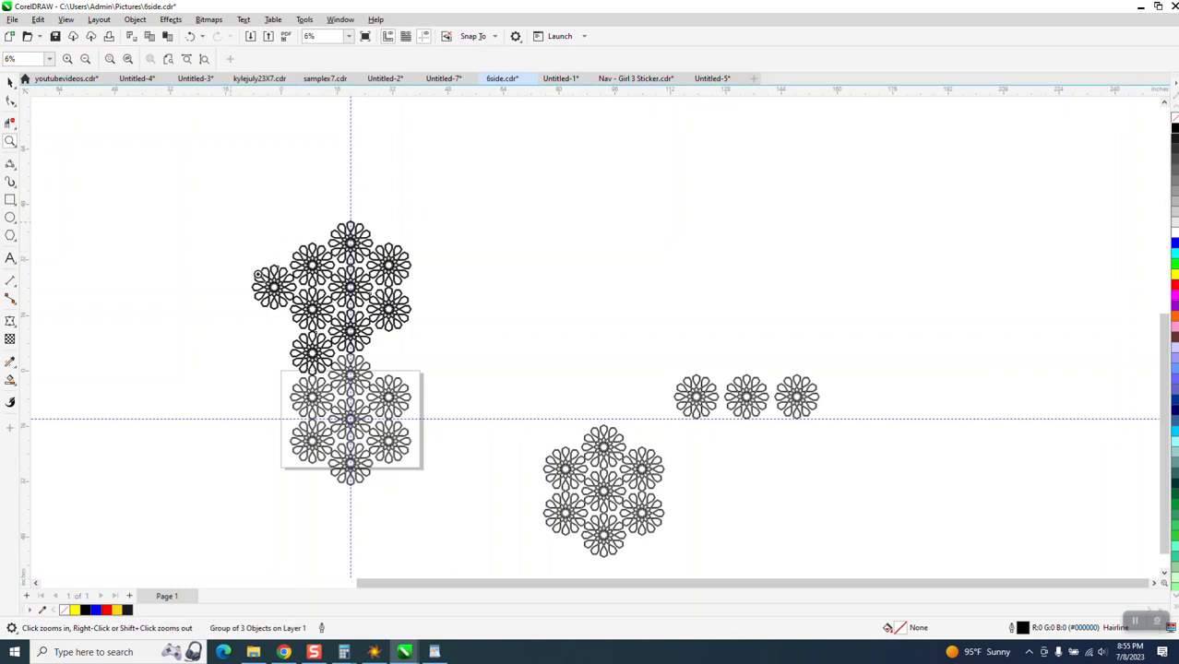
pyautogui.moveTo(257, 274); pyautogui.dragTo(608, 528)
pyautogui.click(10, 83)
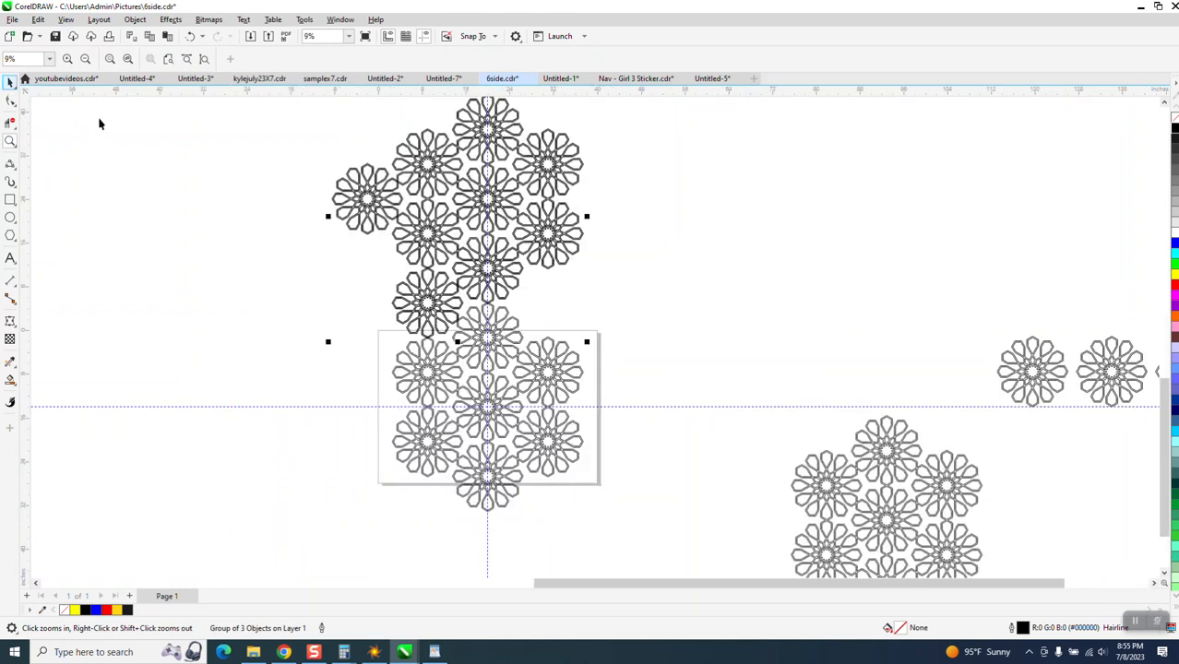
pyautogui.click(514, 216)
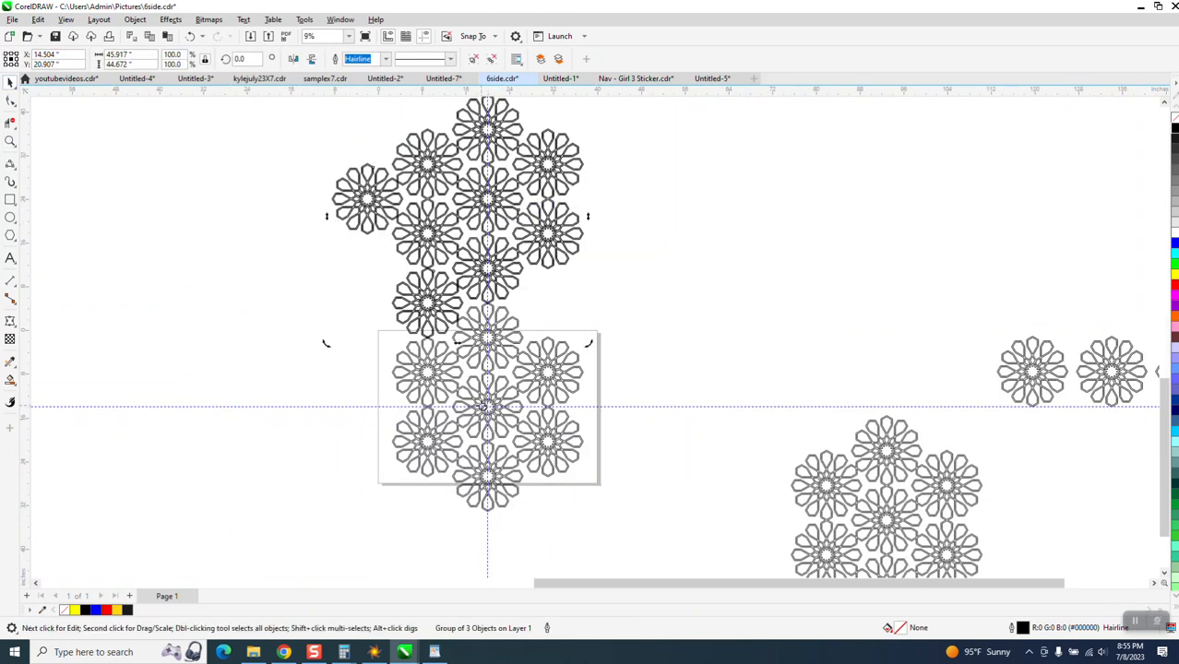
pyautogui.click(490, 286)
pyautogui.click(492, 282)
# Step: Create copies of the upper group rotated 60 and 120 degrees about the intersection, and repeat the duplication three more times to close the ring
pyautogui.click(242, 58)
pyautogui.write('60')
pyautogui.press('Return')
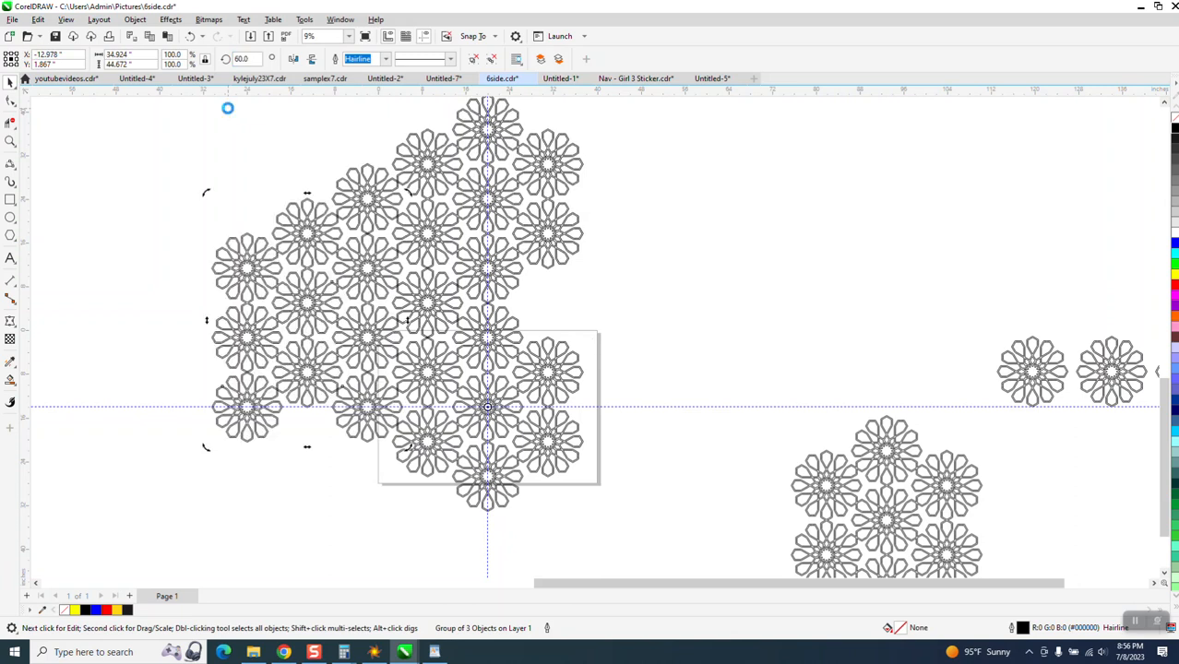
pyautogui.click(242, 58)
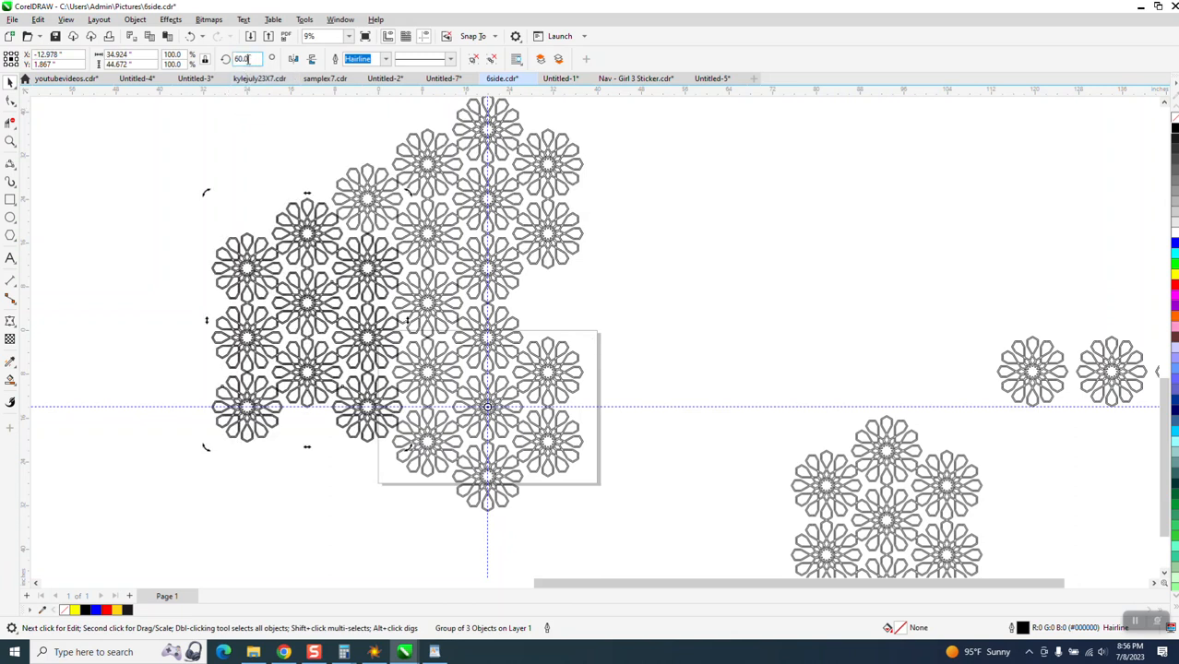
pyautogui.write('120')
pyautogui.press('Return')
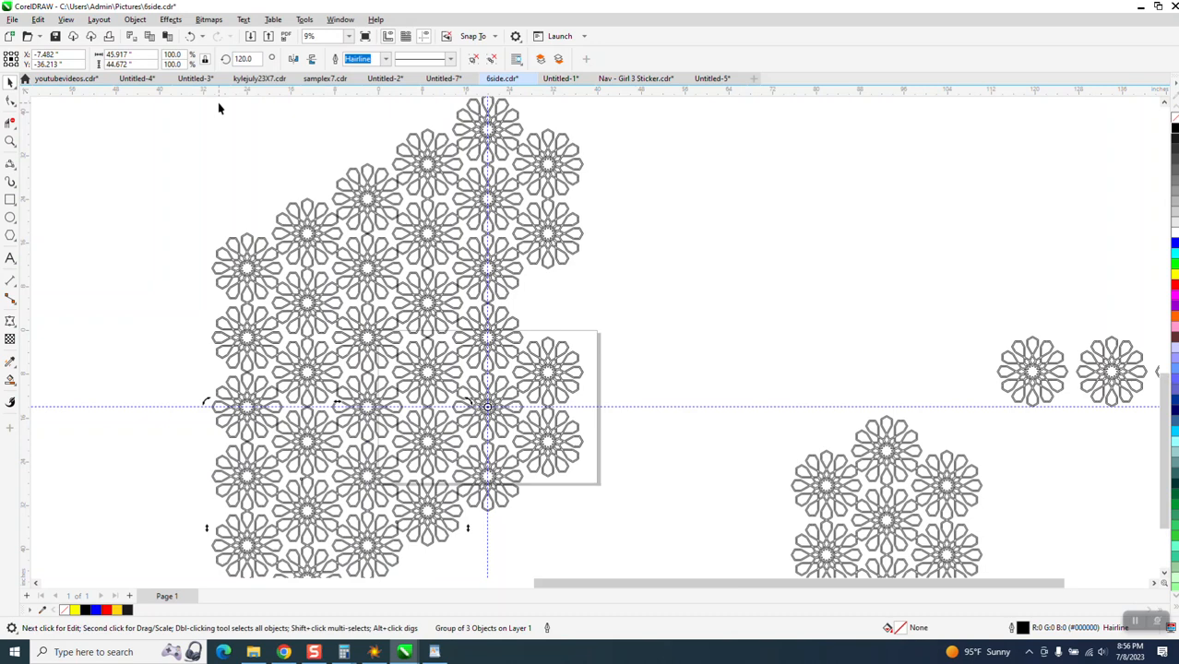
pyautogui.hotkey('ctrl', 'd')
pyautogui.hotkey('ctrl', 'd')
pyautogui.hotkey('ctrl', 'd')
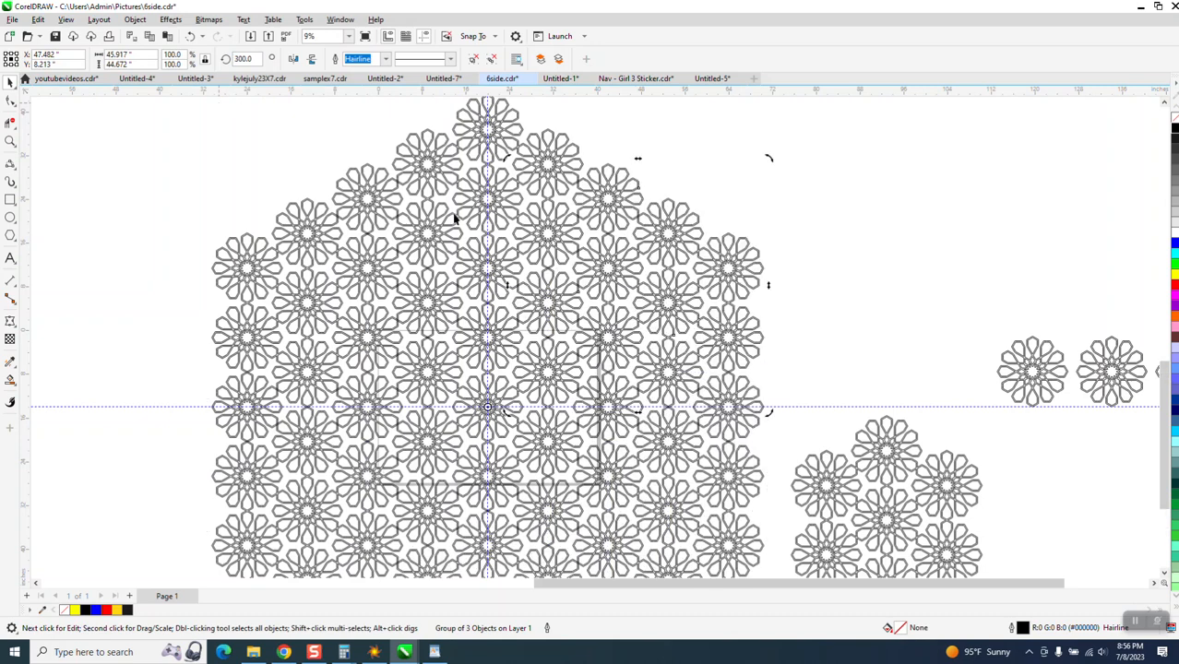
# Step: Move the spare seven-rosette cluster farther right, well clear of the large hexagonal pattern
pyautogui.scroll(-3, 454, 218)
pyautogui.moveTo(651, 325); pyautogui.dragTo(937, 438)
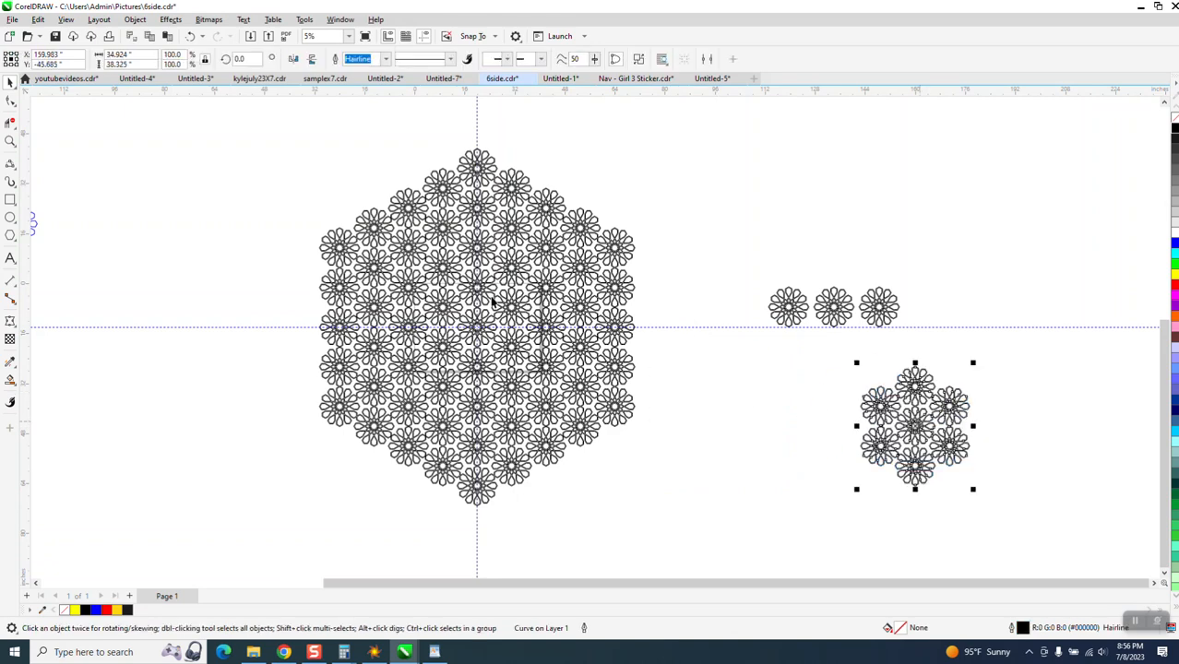
pyautogui.click(10, 141)
pyautogui.moveTo(297, 140); pyautogui.dragTo(719, 499)
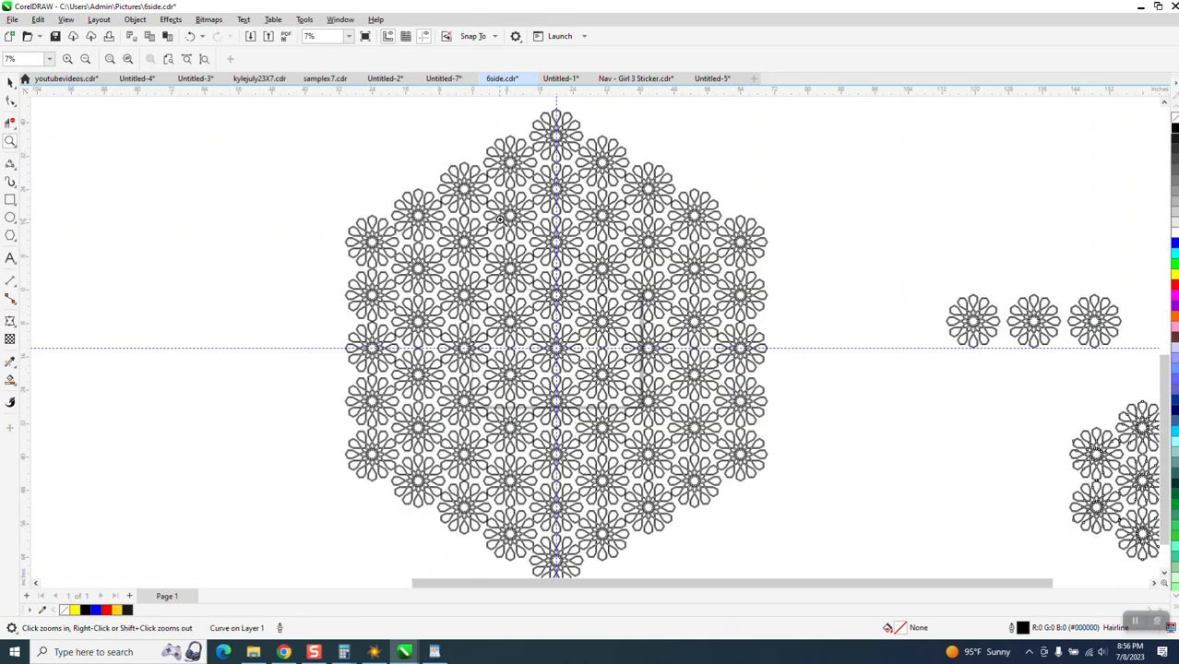
pyautogui.click(11, 81)
pyautogui.scroll(-1, 263, 184)
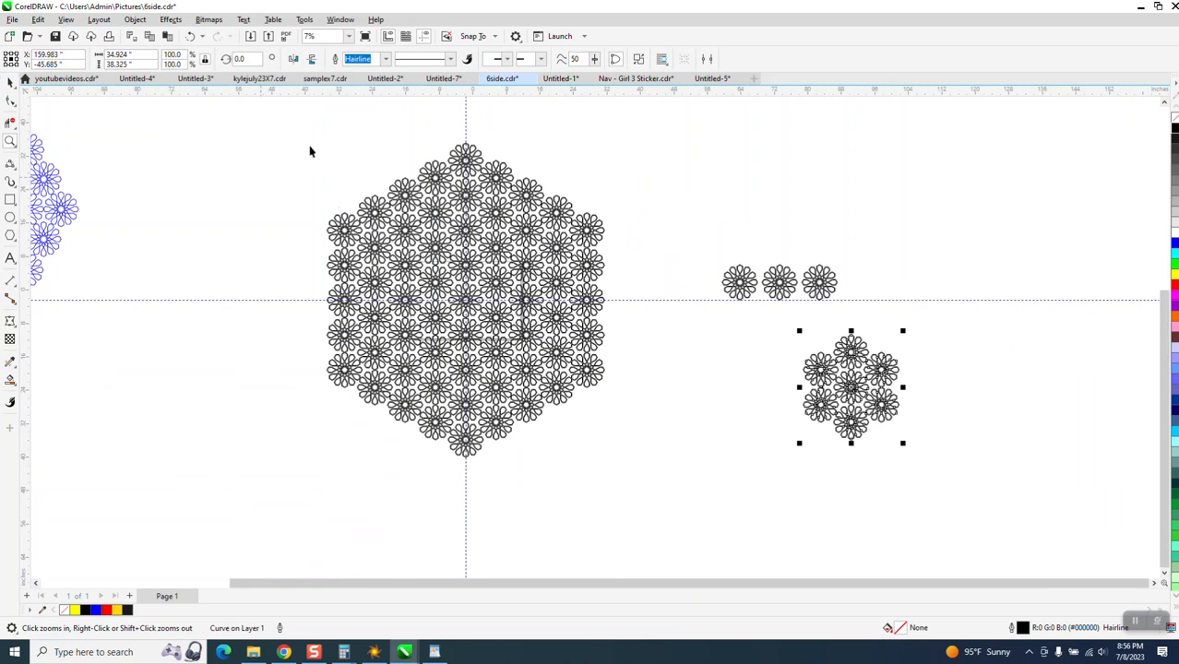
# Step: Weld the seven objects of the large hexagonal pattern into one curve and scale it down to 17.5%
pyautogui.moveTo(651, 470); pyautogui.dragTo(652, 471)
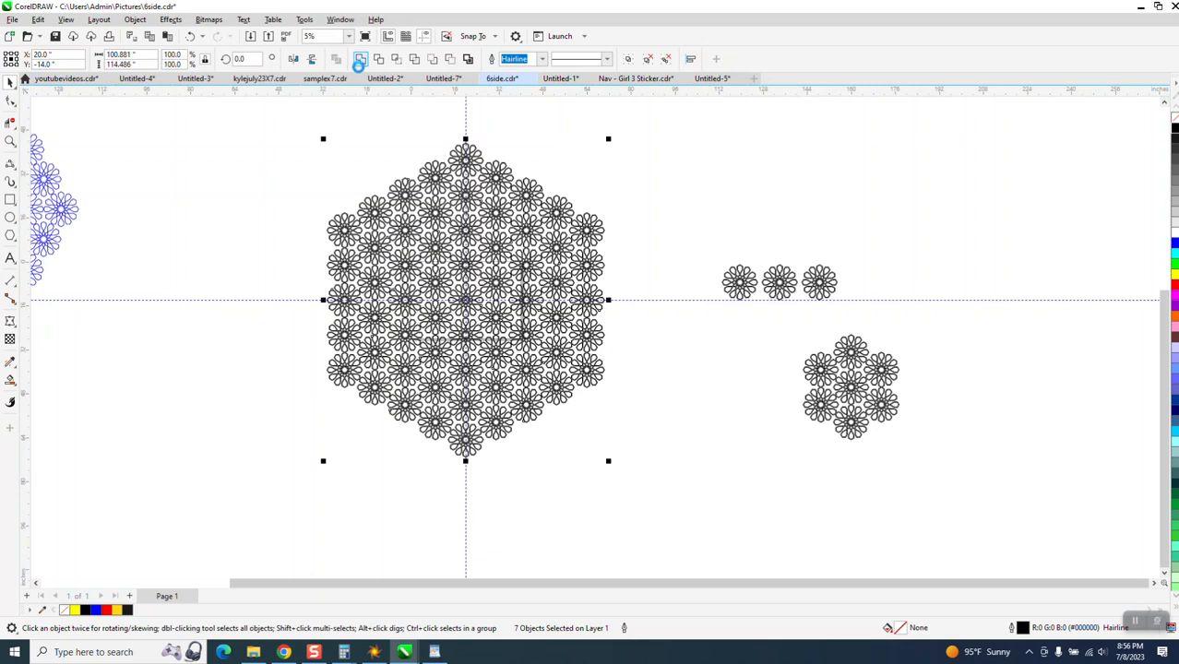
pyautogui.click(360, 58)
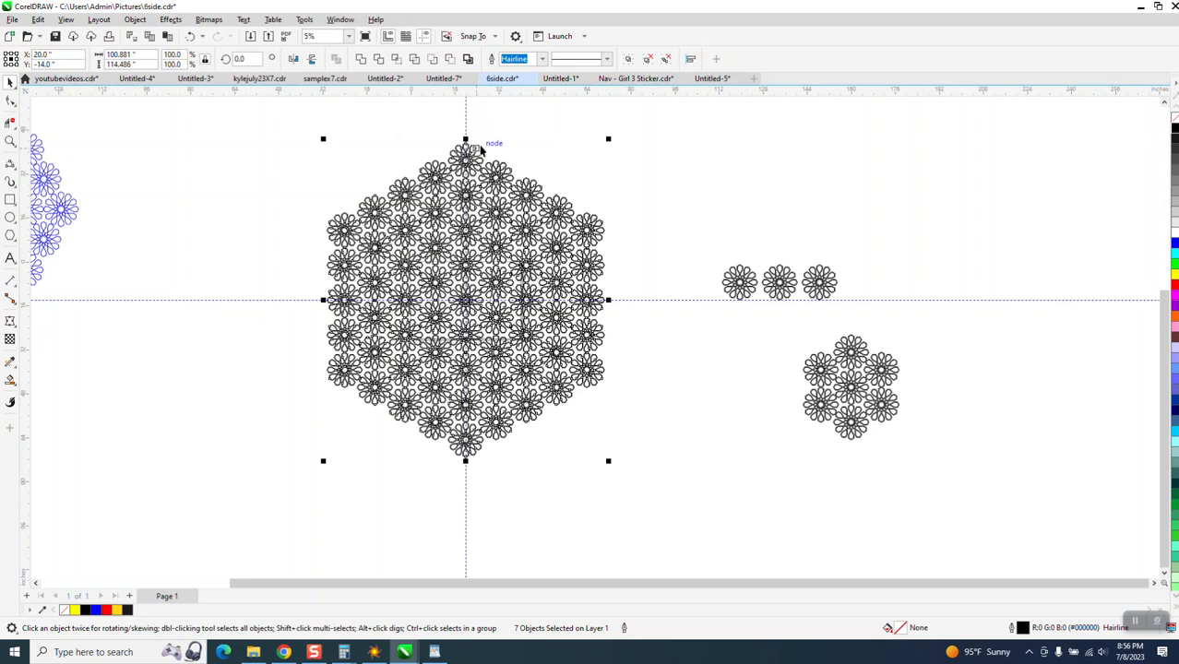
pyautogui.moveTo(610, 137); pyautogui.dragTo(530, 325)
pyautogui.press('z')
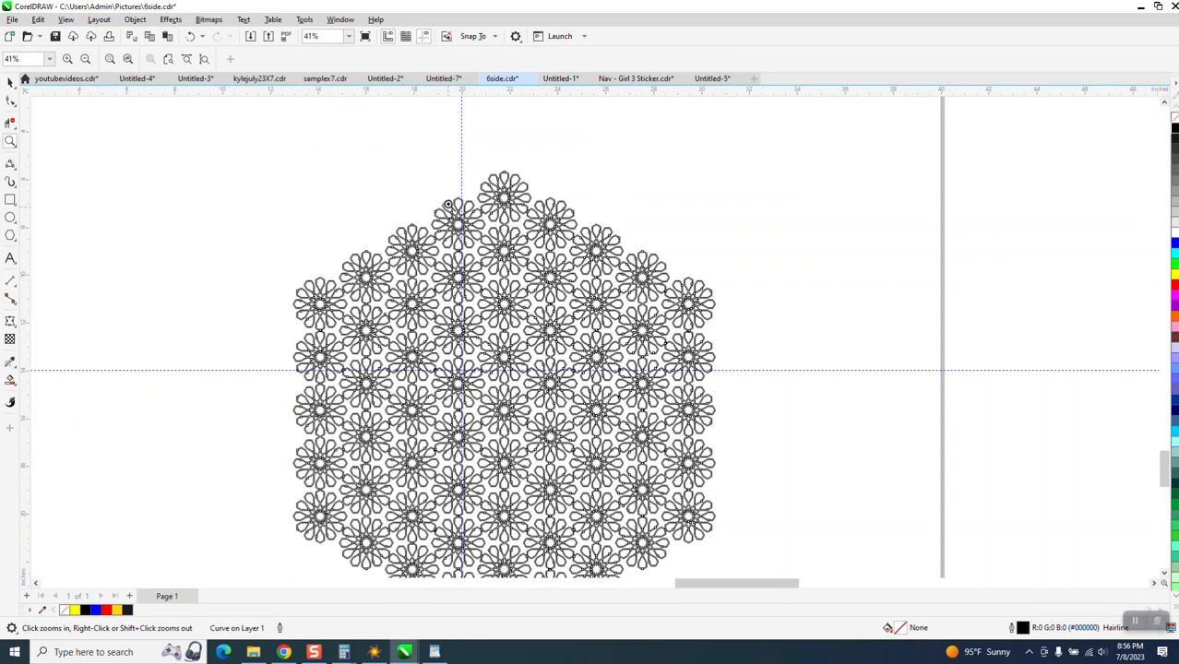
pyautogui.moveTo(447, 204); pyautogui.dragTo(479, 245)
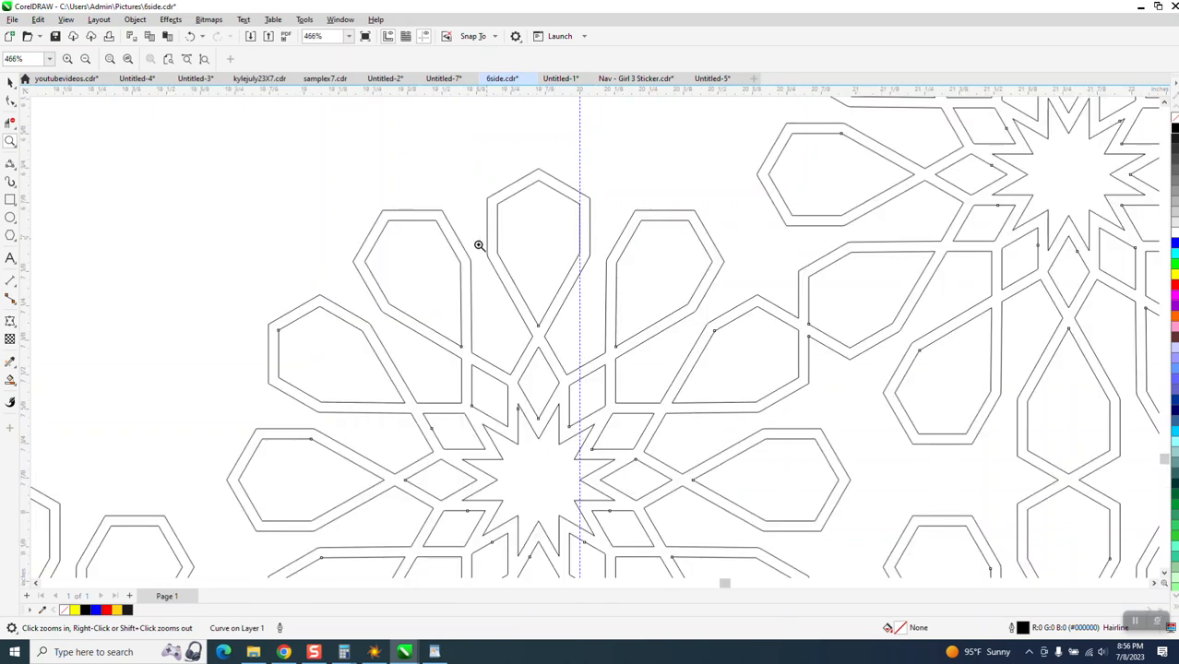
pyautogui.click(12, 380)
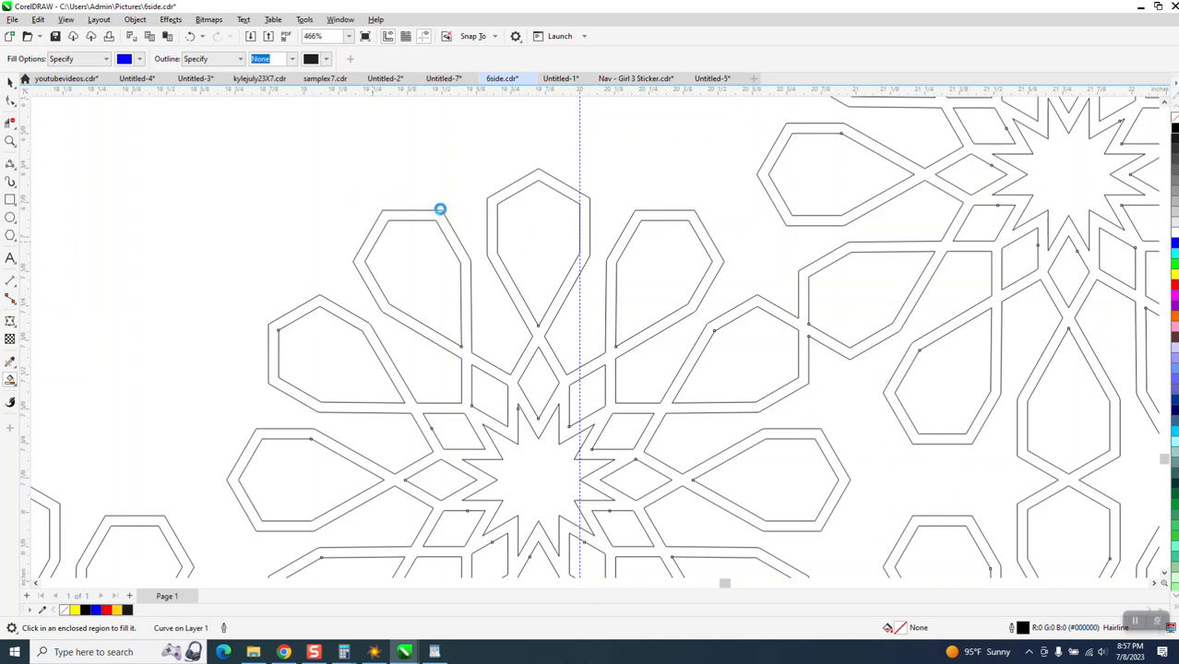
pyautogui.scroll(-1, 464, 180)
pyautogui.scroll(-8, 466, 169)
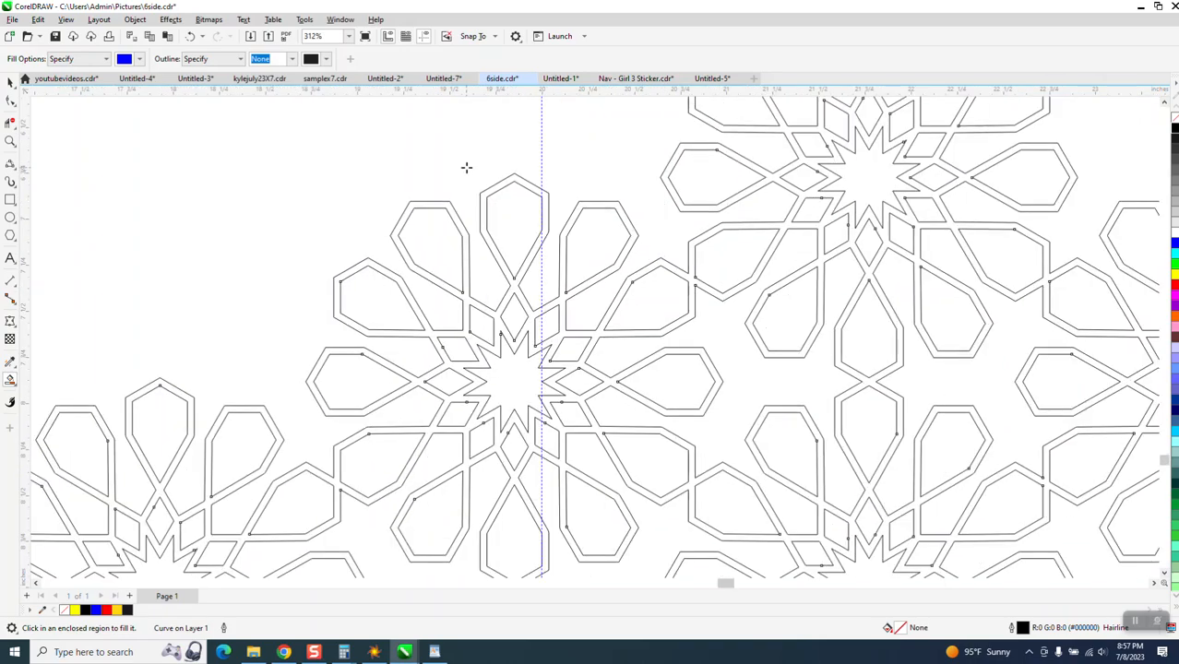
pyautogui.scroll(-3, 468, 175)
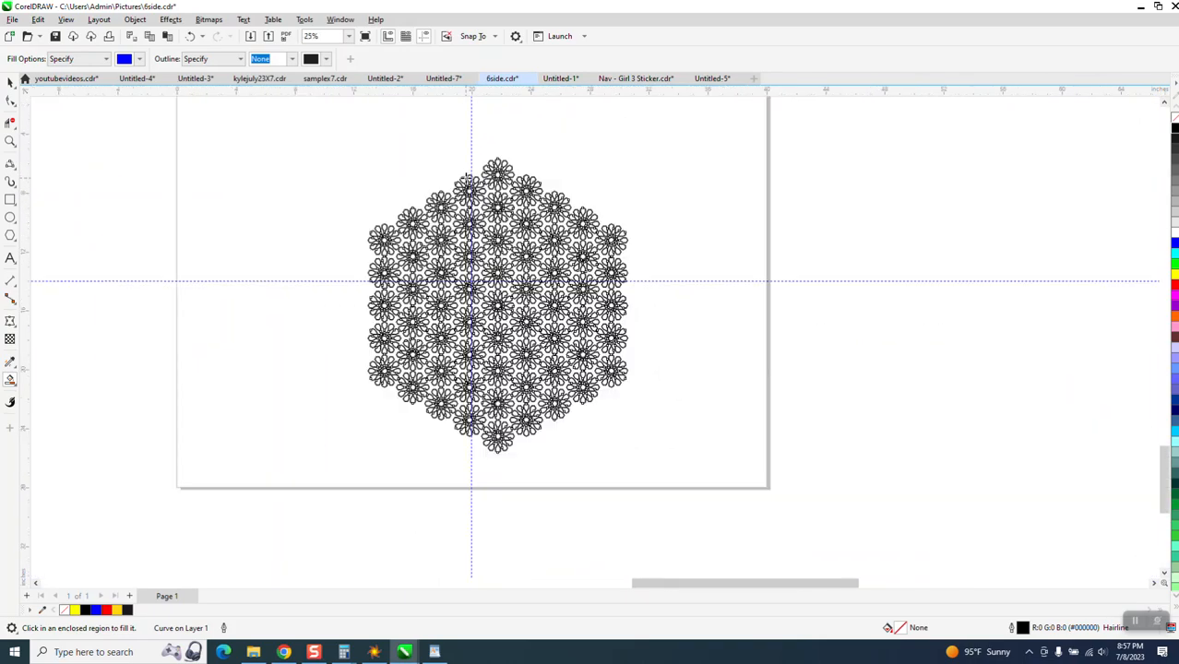
# Step: Fill the welded hexagonal rosette pattern with blue
pyautogui.click(10, 142)
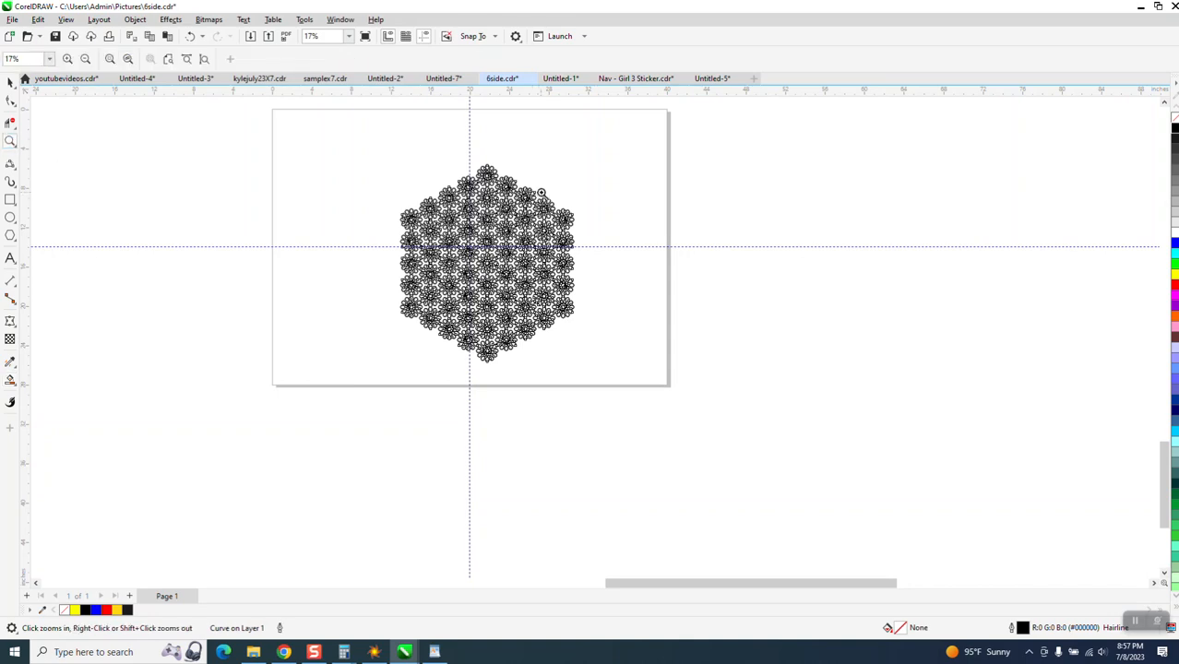
pyautogui.scroll(-5, 587, 241)
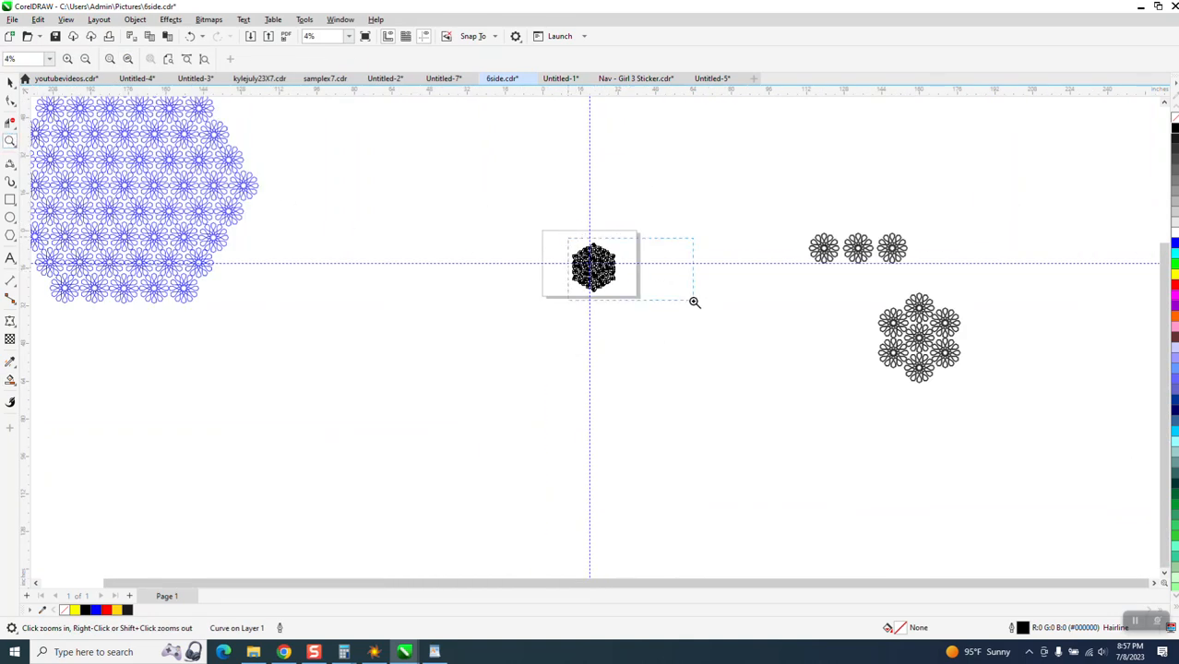
pyautogui.moveTo(568, 239); pyautogui.dragTo(694, 302)
pyautogui.click(9, 82)
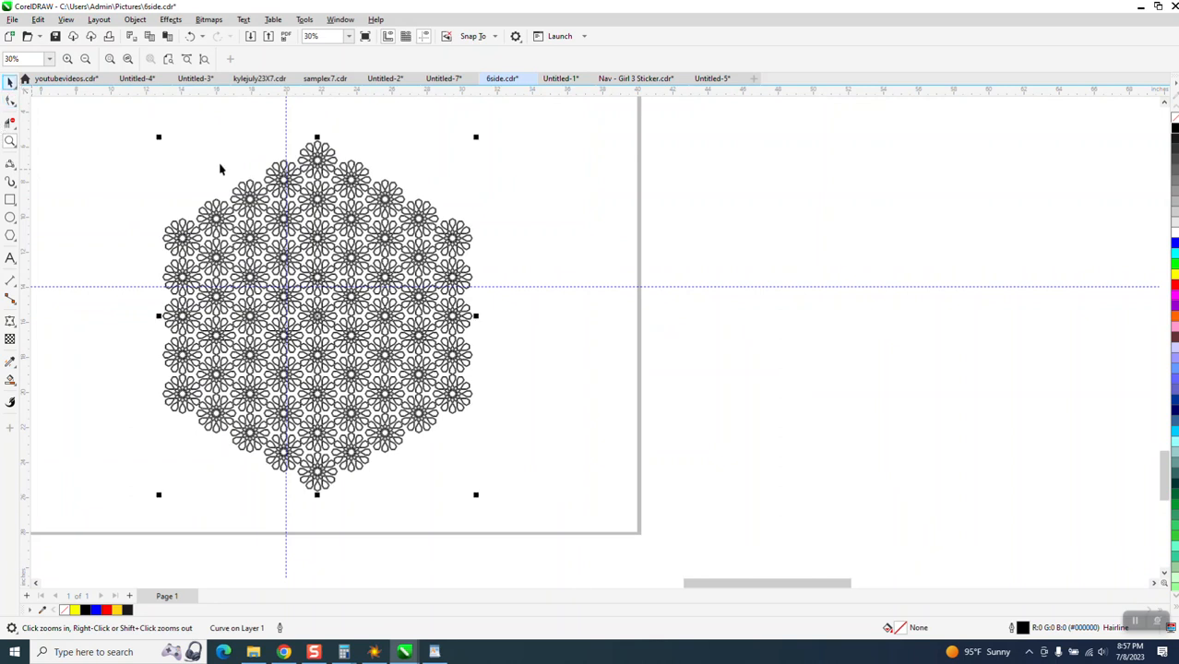
pyautogui.click(1175, 244)
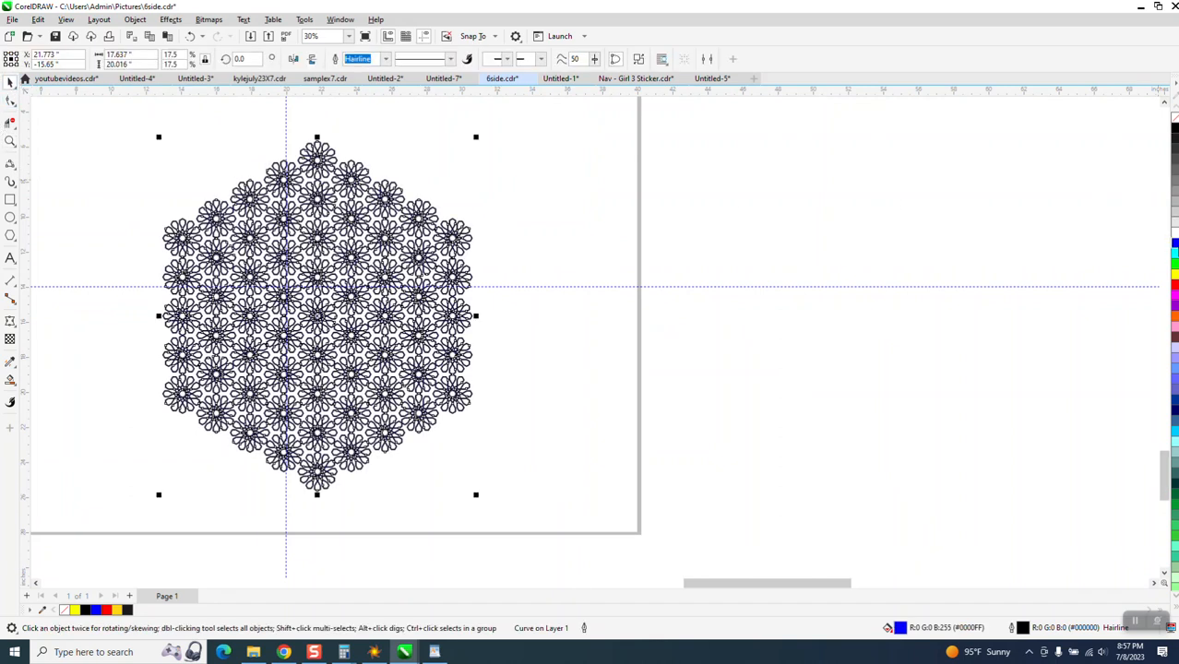
# Step: Examine the blue-filled line work of the rosettes up close and across the whole pattern
pyautogui.click(11, 140)
pyautogui.moveTo(386, 192); pyautogui.dragTo(415, 222)
pyautogui.scroll(-1, 485, 218)
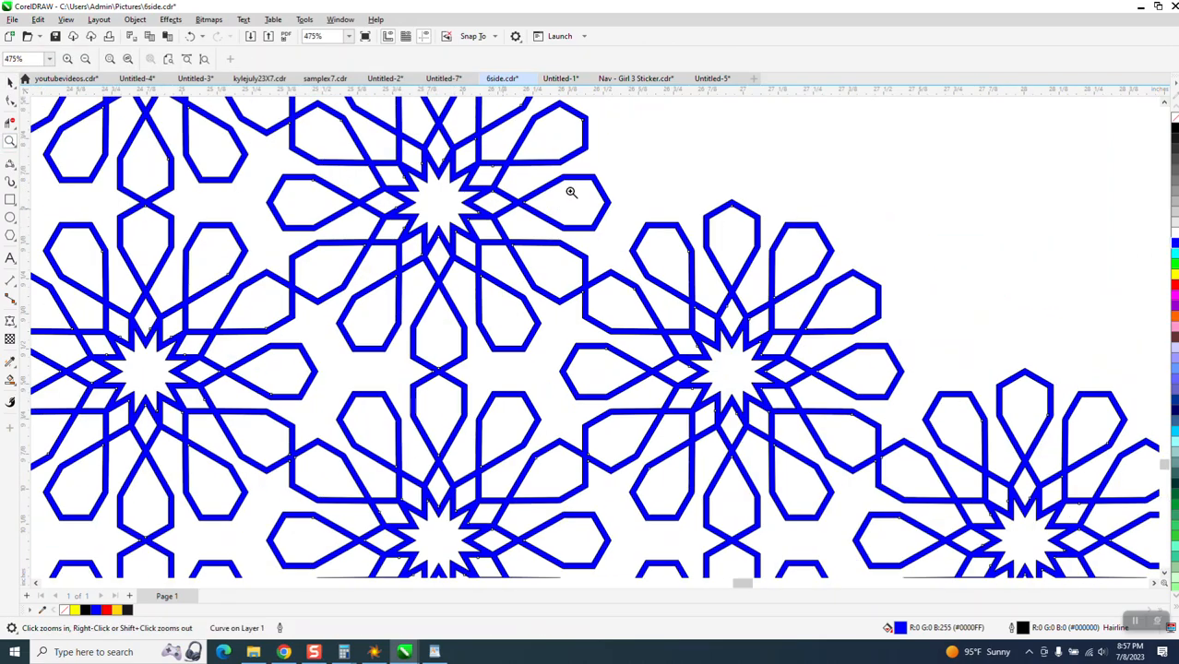
pyautogui.scroll(-1, 634, 170)
pyautogui.scroll(-1, 633, 174)
pyautogui.scroll(-1, 633, 174)
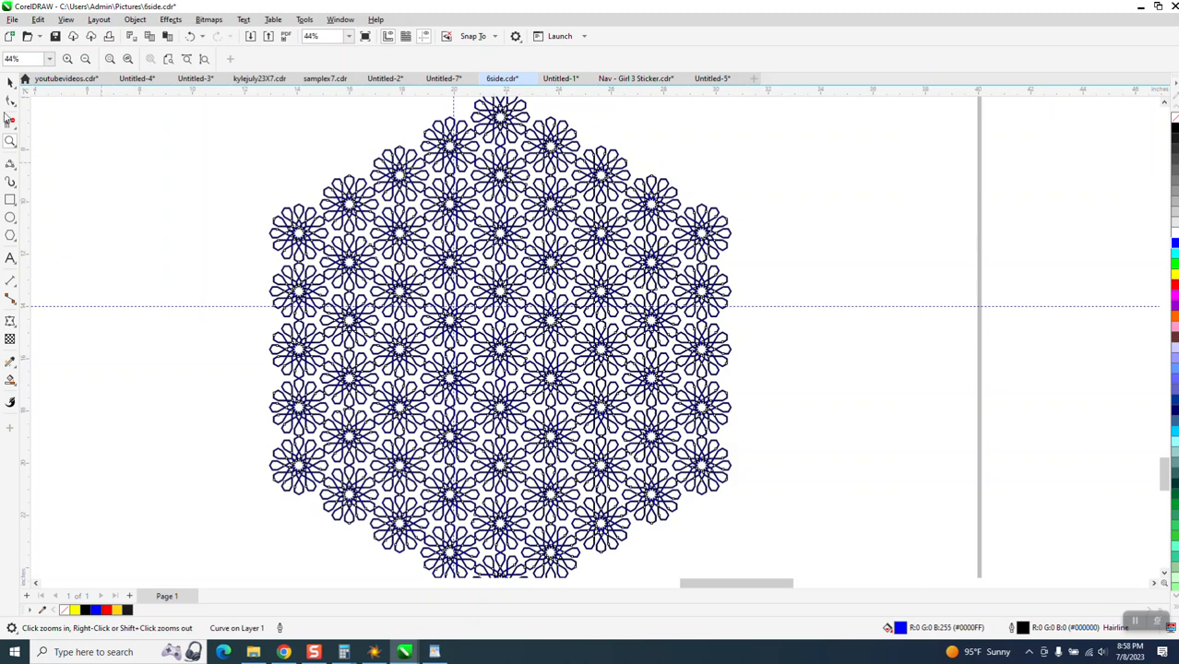
pyautogui.scroll(-2, 415, 238)
pyautogui.press('space')
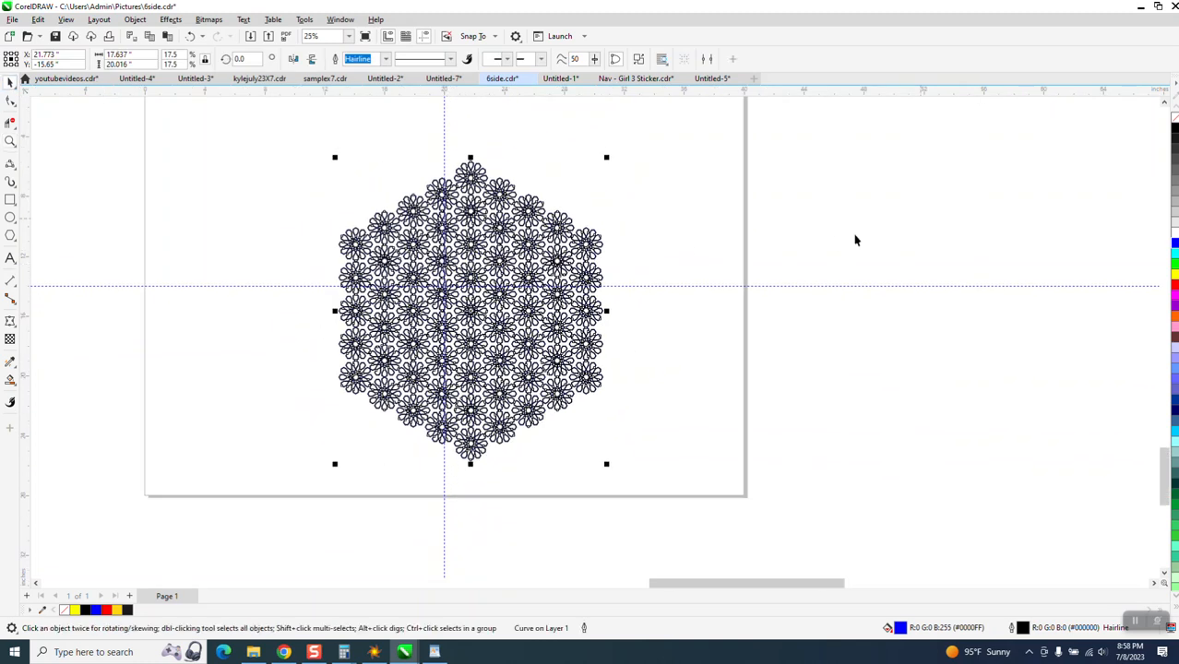
# Step: Draw a six-sided polygon about 17.2 by 19.9 inches over the pattern and centre it on the page
pyautogui.click(11, 238)
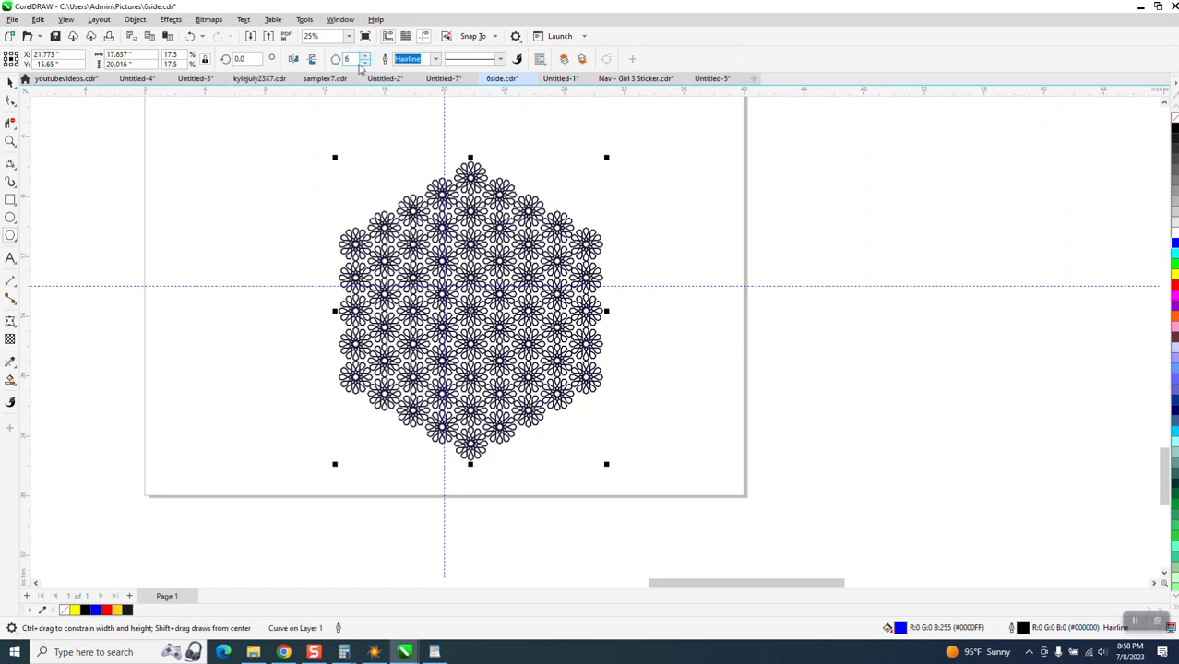
pyautogui.moveTo(608, 179); pyautogui.dragTo(342, 466)
pyautogui.press('p')
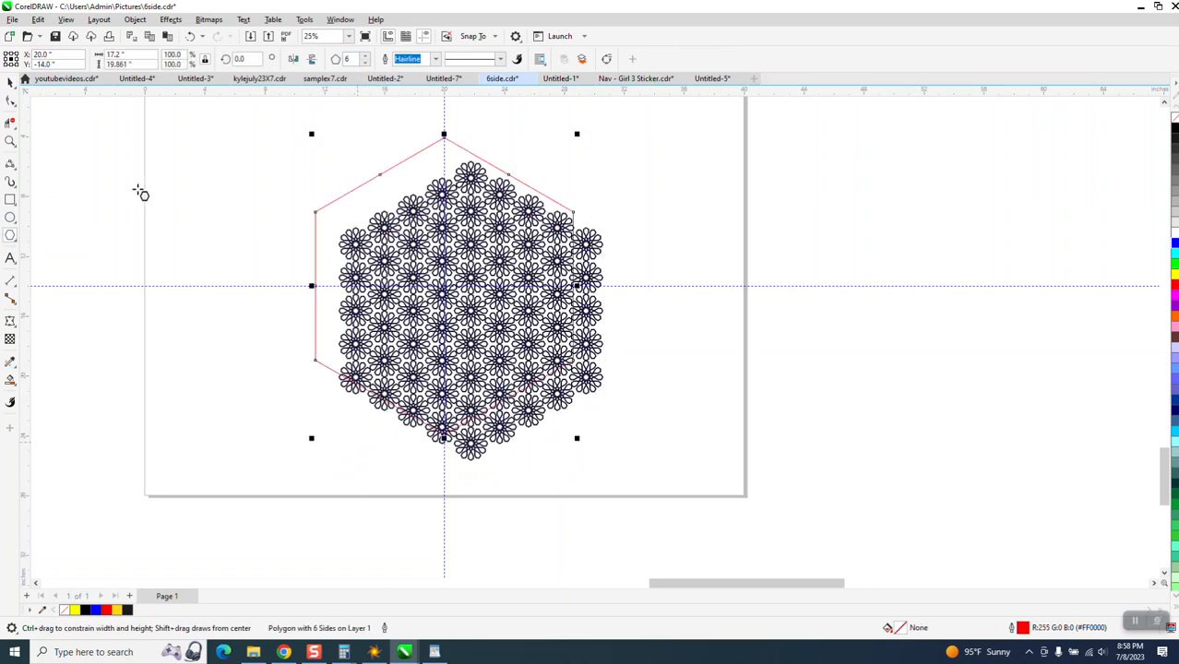
# Step: Centre the blue rosette pattern on the page, inside the hexagon outline
pyautogui.click(12, 84)
pyautogui.click(583, 238)
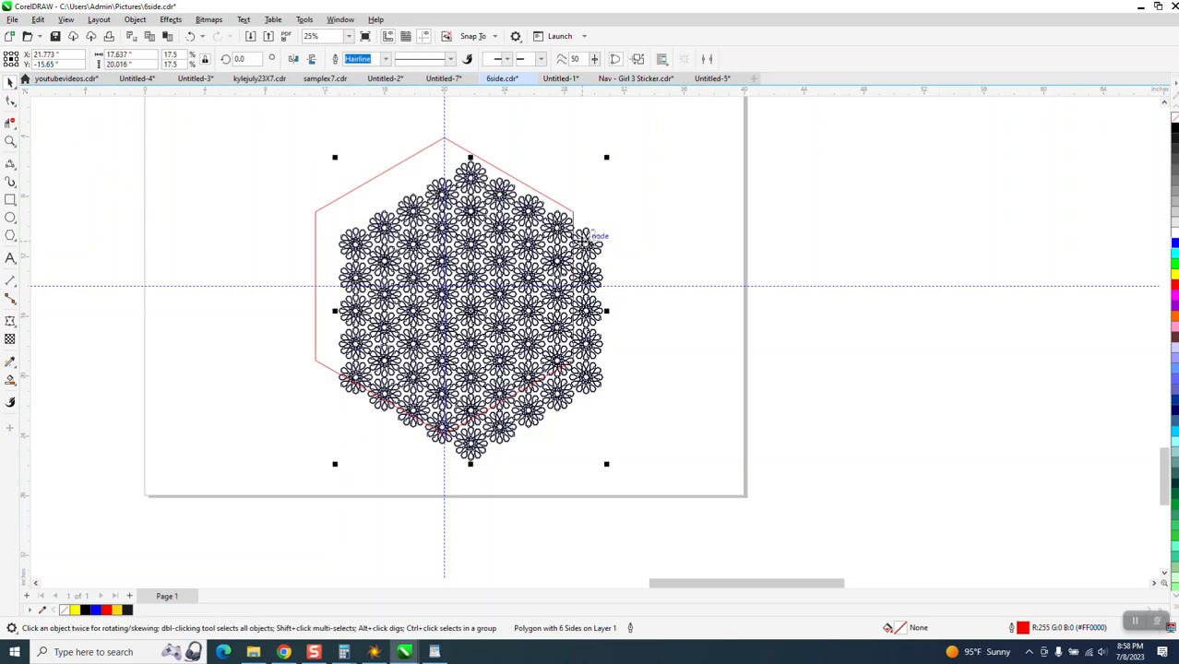
pyautogui.press('p')
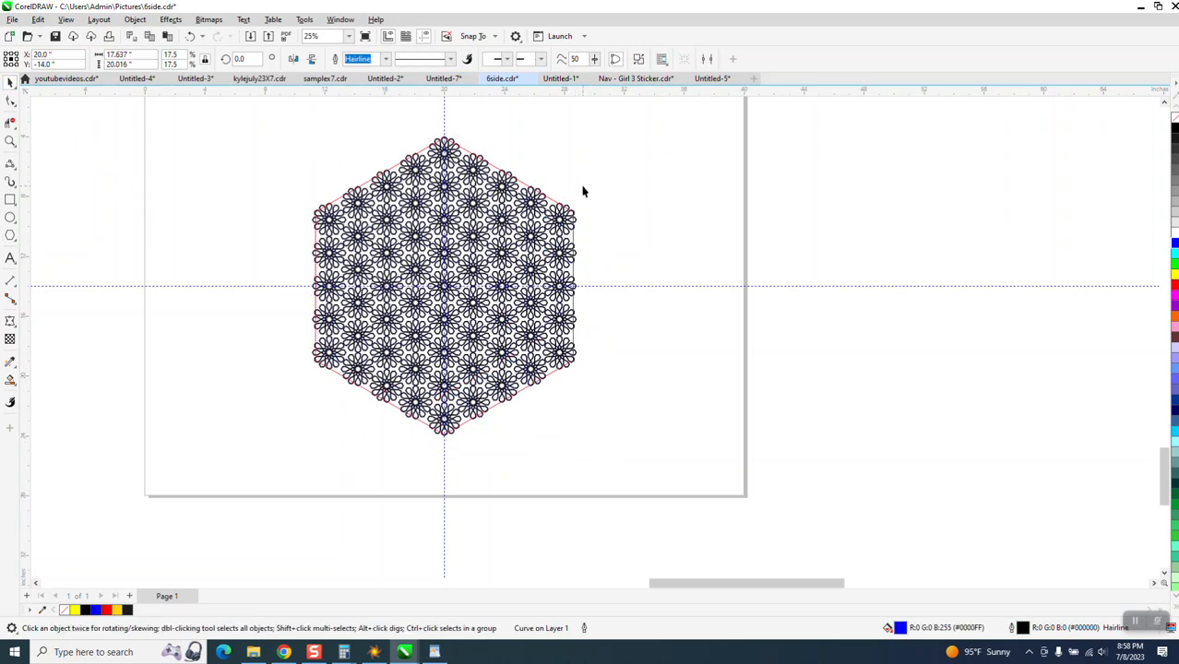
# Step: Enlarge the hexagon outline from its centre to about 18.0 by 20.8 inches and fill it with black
pyautogui.click(584, 201)
pyautogui.click(558, 202)
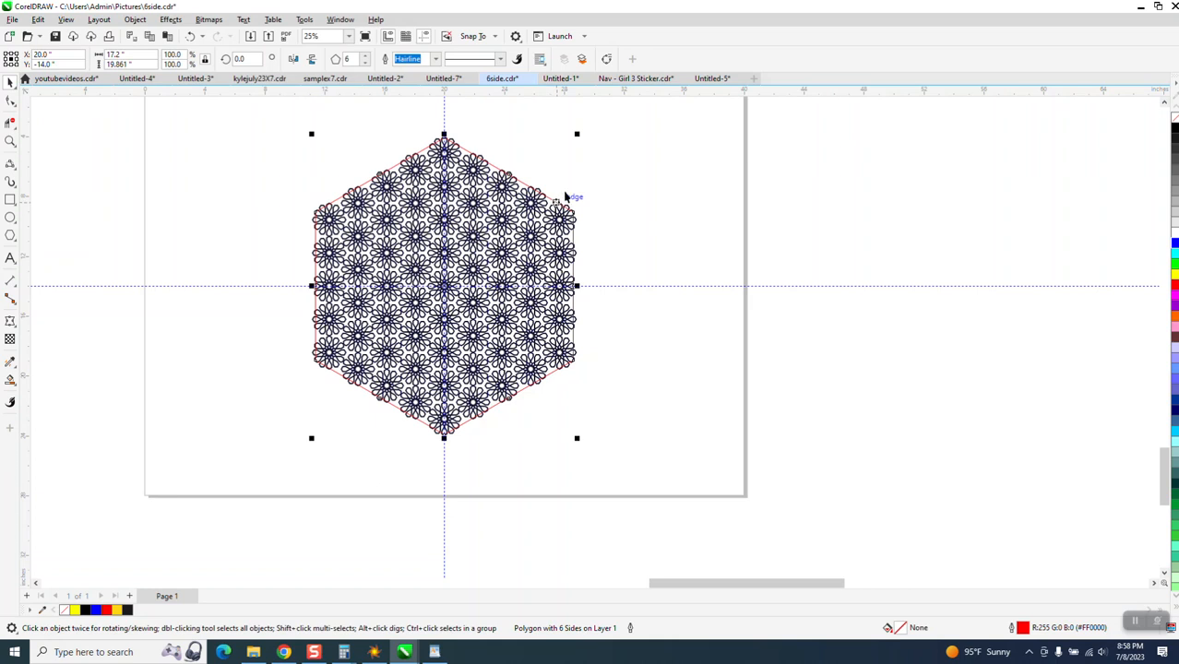
pyautogui.moveTo(578, 133)
pyautogui.mouseDown()
pyautogui.moveTo(592, 124)
pyautogui.moveTo(590, 137)
pyautogui.mouseUp()
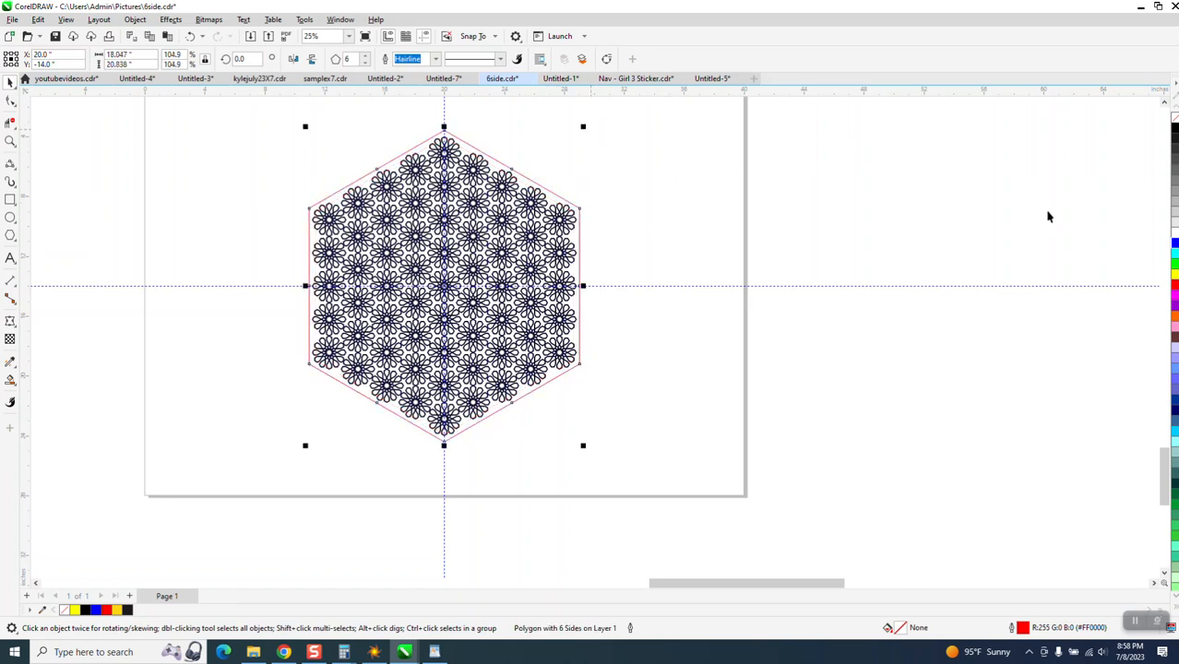
pyautogui.click(1175, 129)
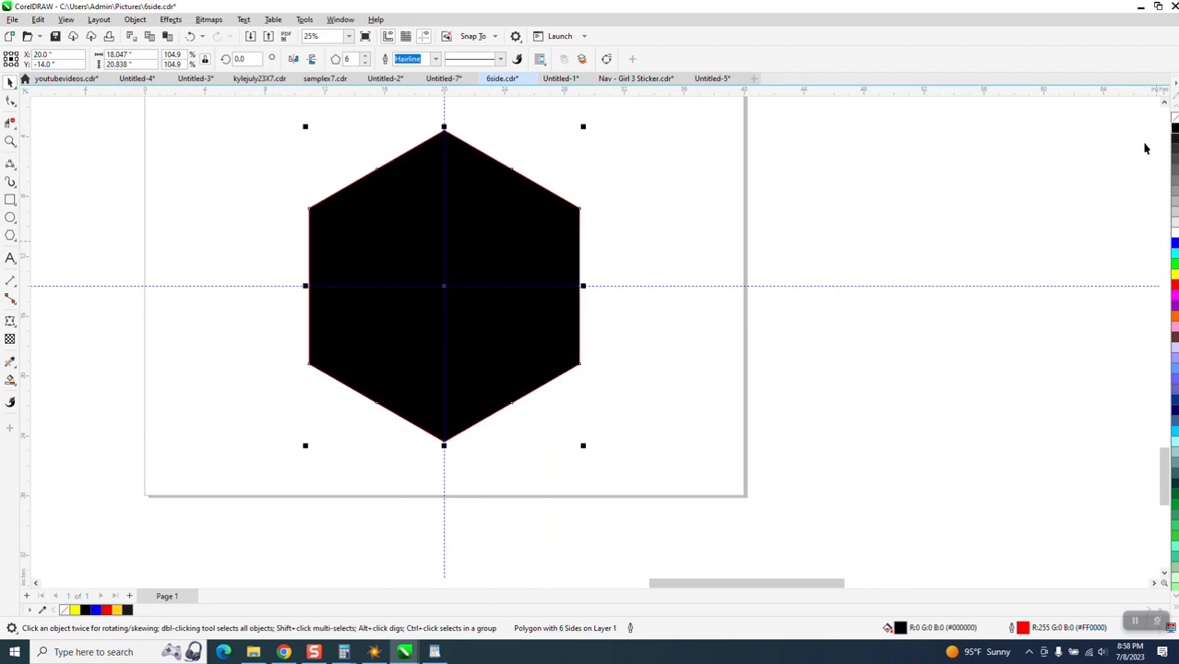
# Step: Send the black hexagon to the back of the page, behind the blue rosette pattern
pyautogui.click(140, 19)
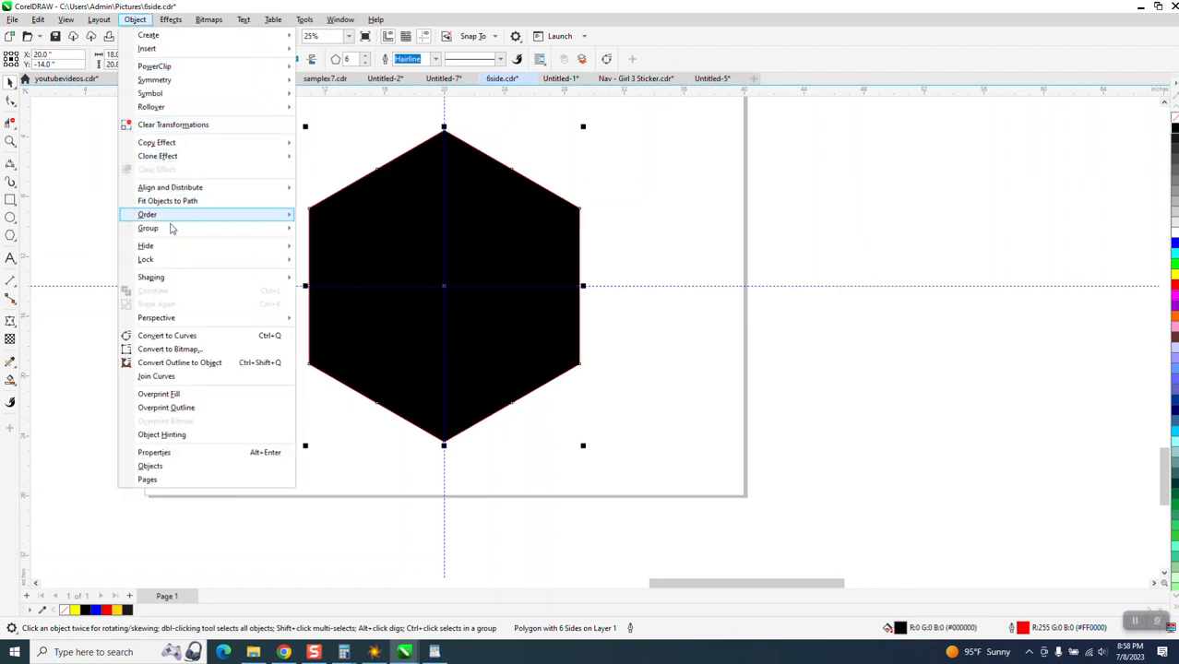
pyautogui.moveTo(167, 215)
pyautogui.click(324, 235)
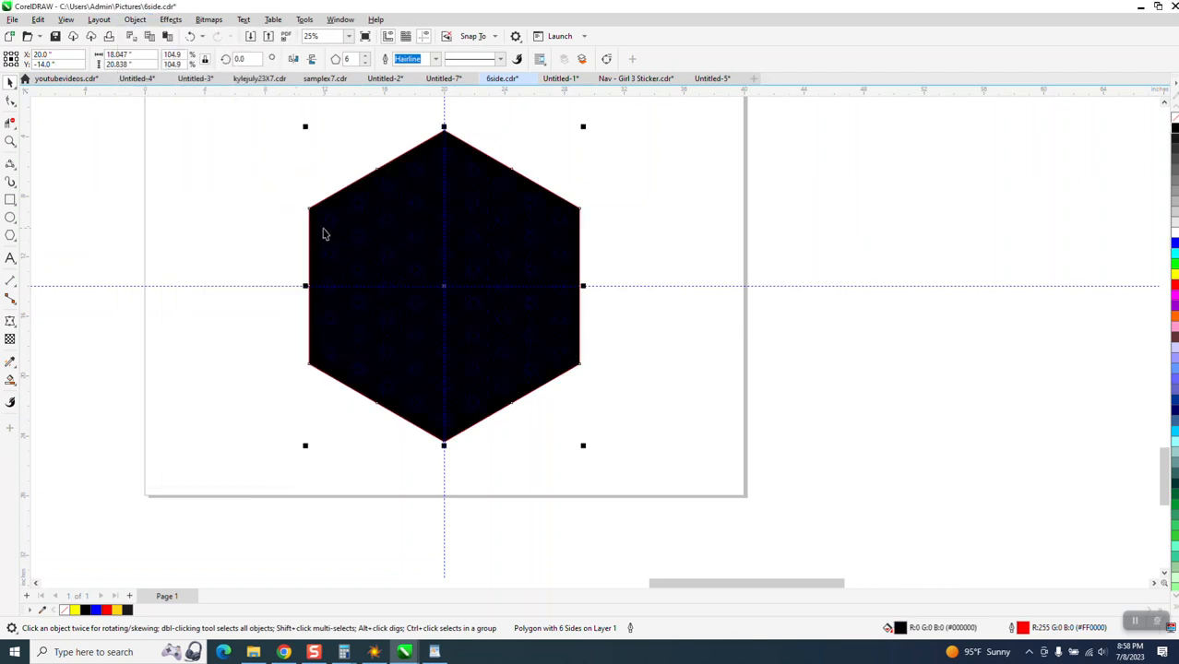
pyautogui.click(135, 19)
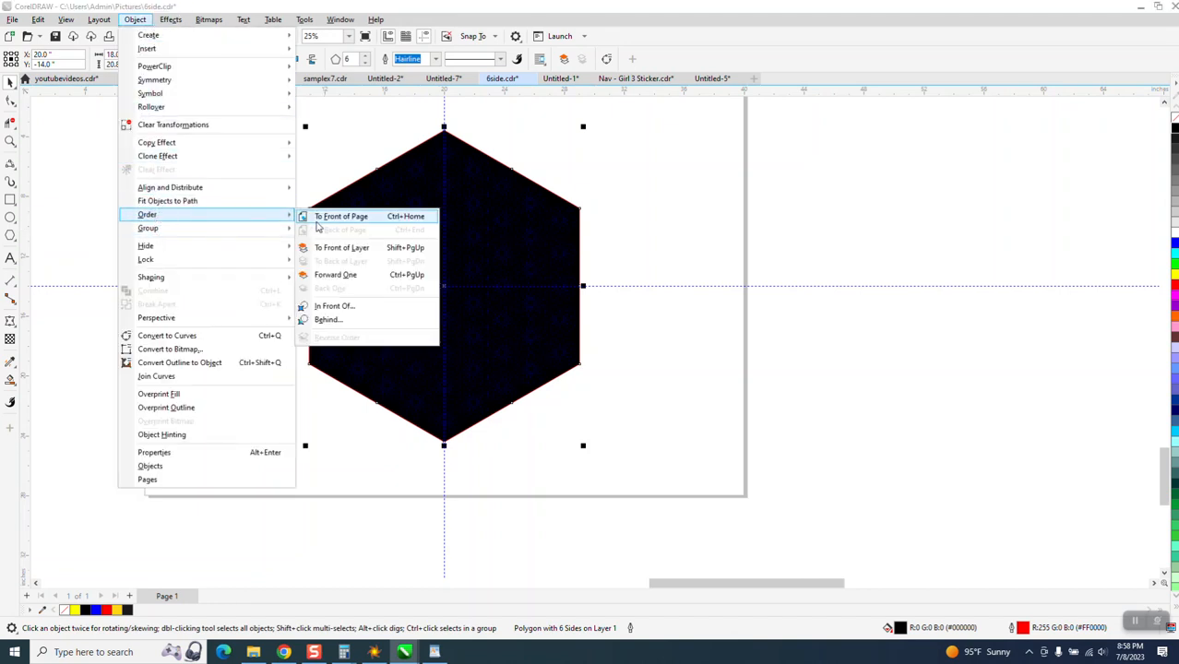
# Step: Move the blue rosette pattern off the black hexagon and enlarge it proportionally to about 71.6 by 81.3 inches
pyautogui.click(530, 190)
pyautogui.moveTo(530, 192); pyautogui.dragTo(768, 226)
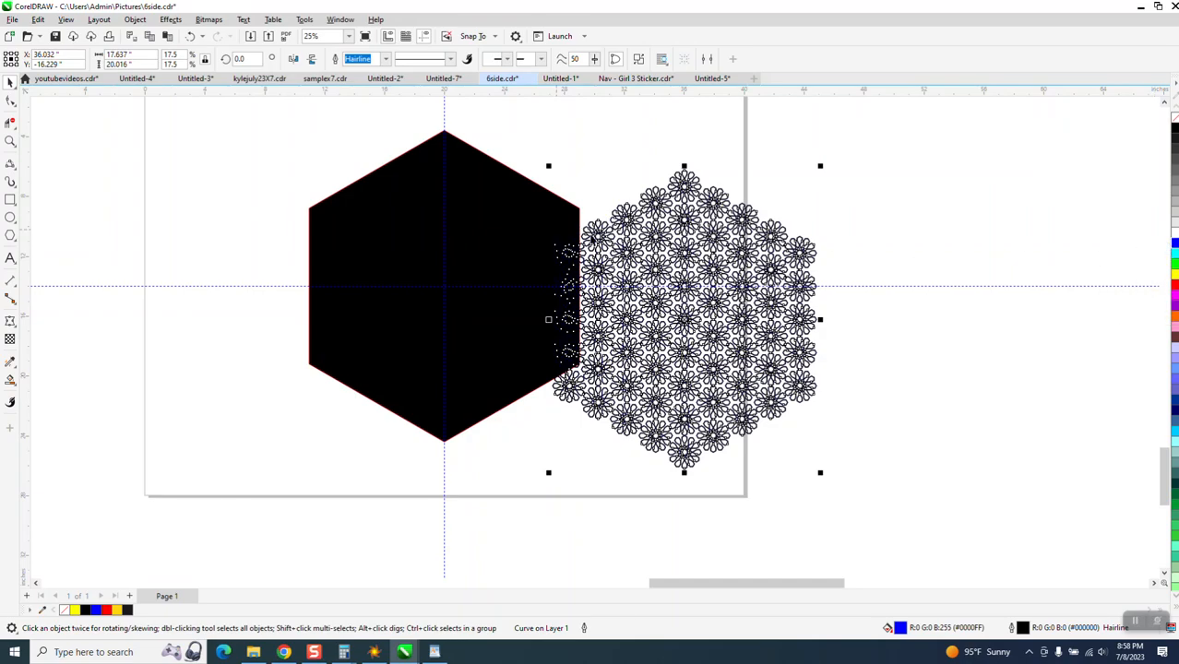
pyautogui.click(10, 141)
pyautogui.moveTo(620, 189); pyautogui.dragTo(699, 239)
pyautogui.scroll(-6, 609, 198)
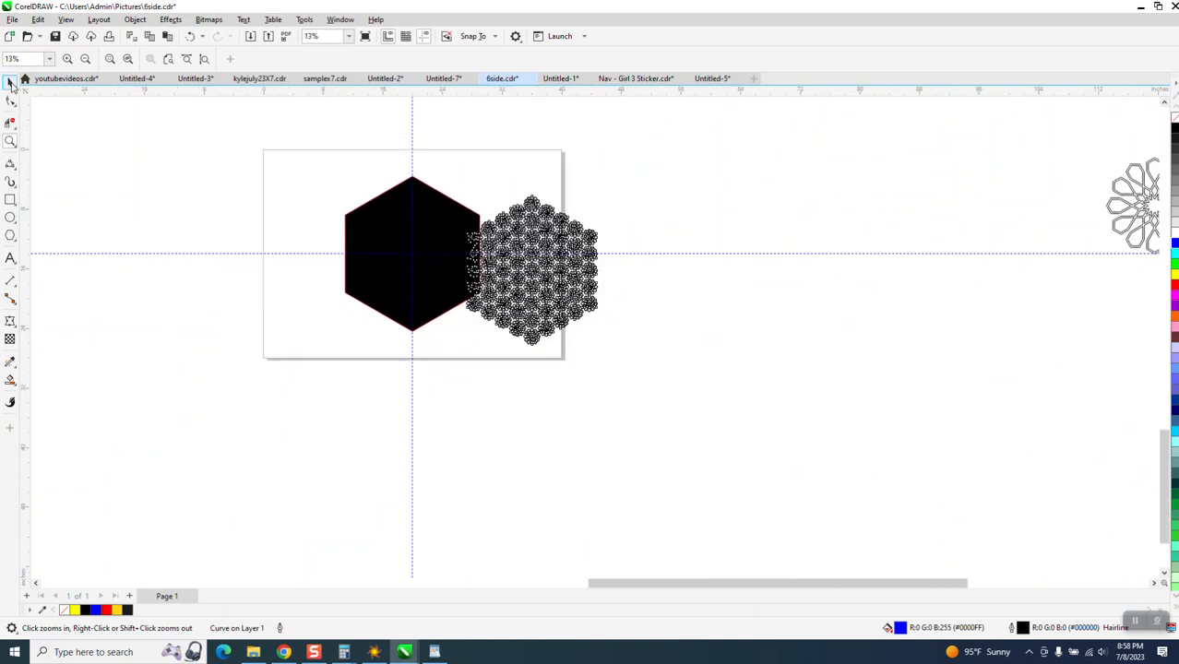
pyautogui.click(11, 84)
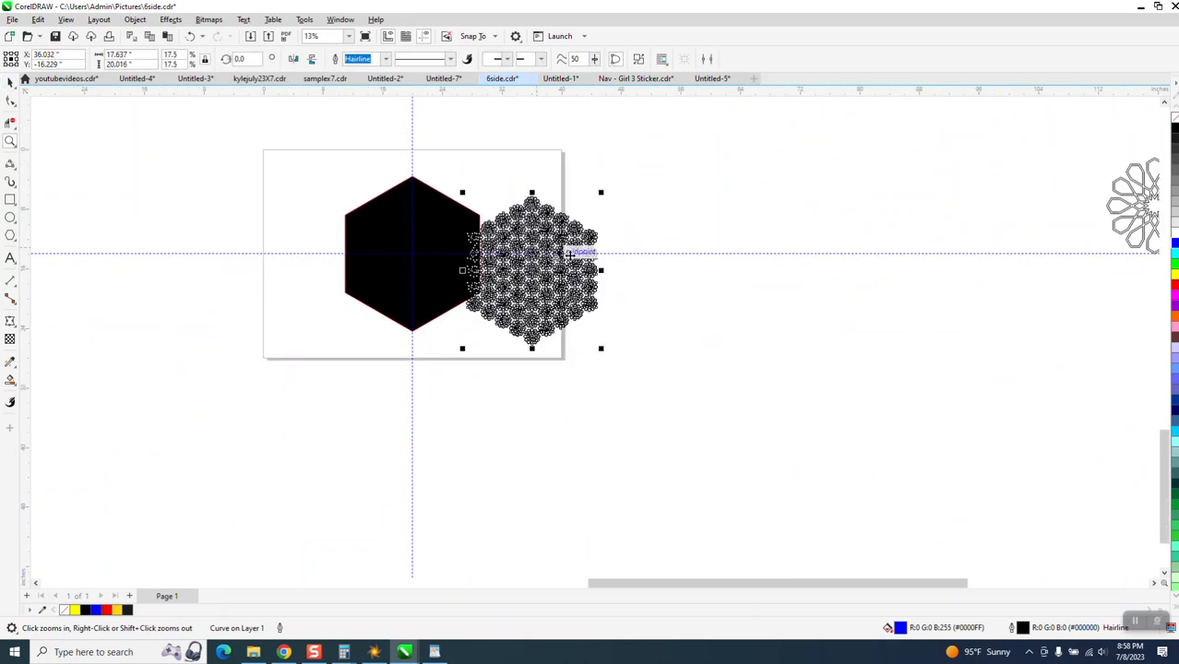
pyautogui.scroll(-2, 595, 263)
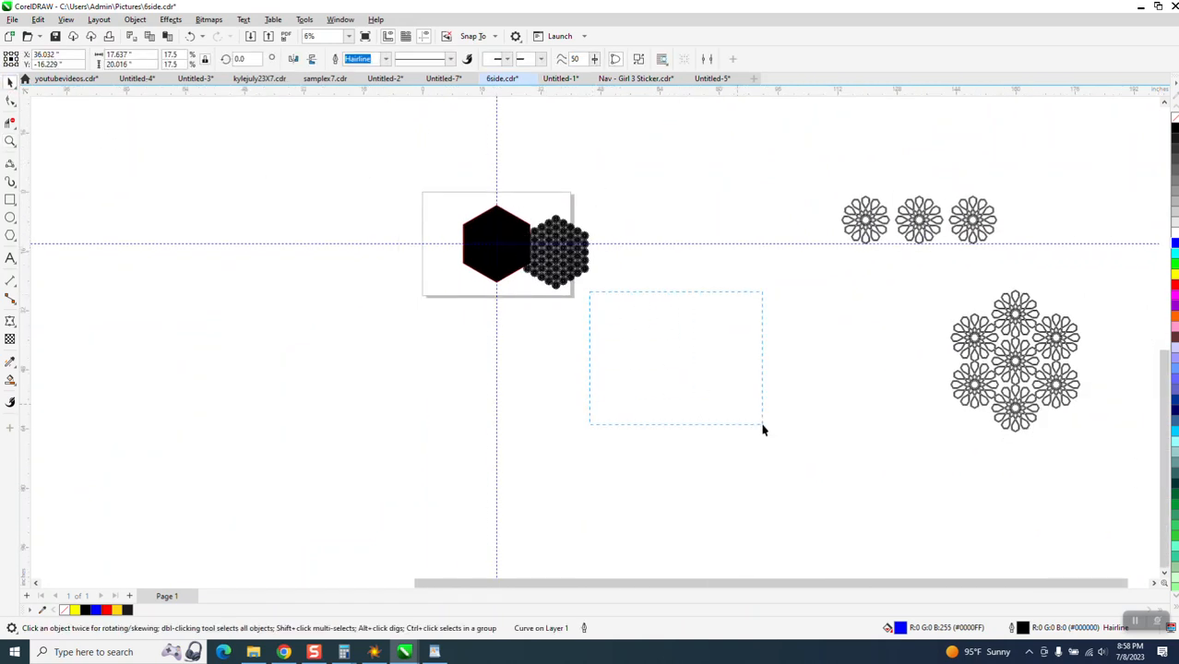
pyautogui.moveTo(762, 425); pyautogui.dragTo(763, 427)
pyautogui.click(583, 272)
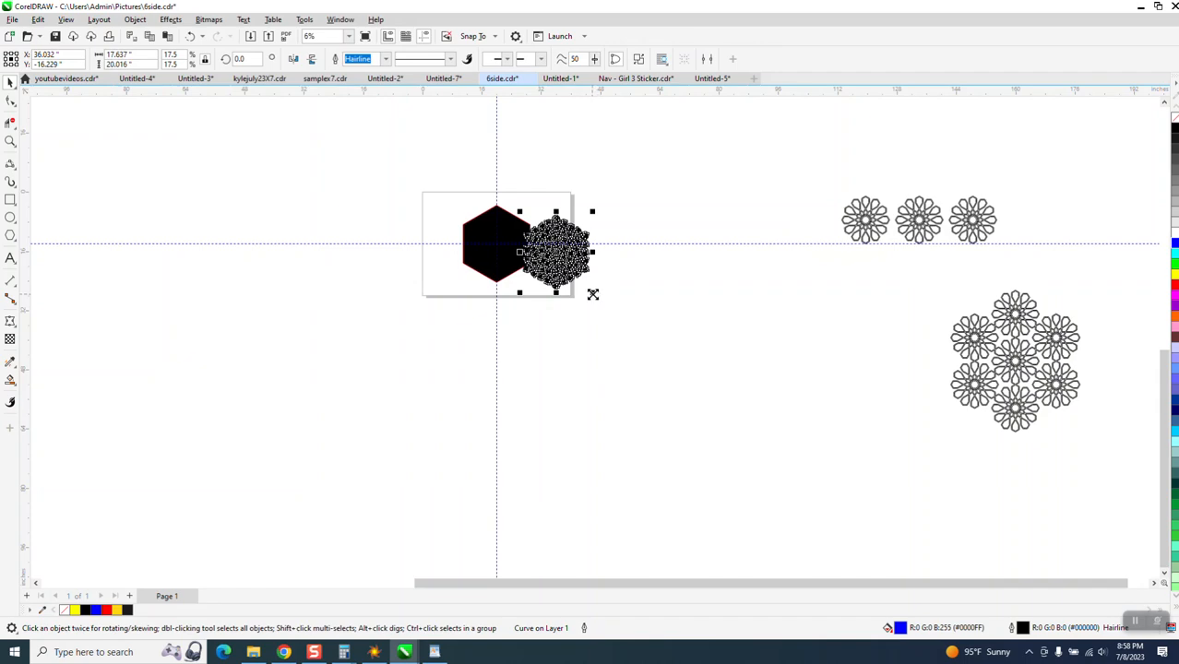
pyautogui.moveTo(593, 295); pyautogui.dragTo(889, 510)
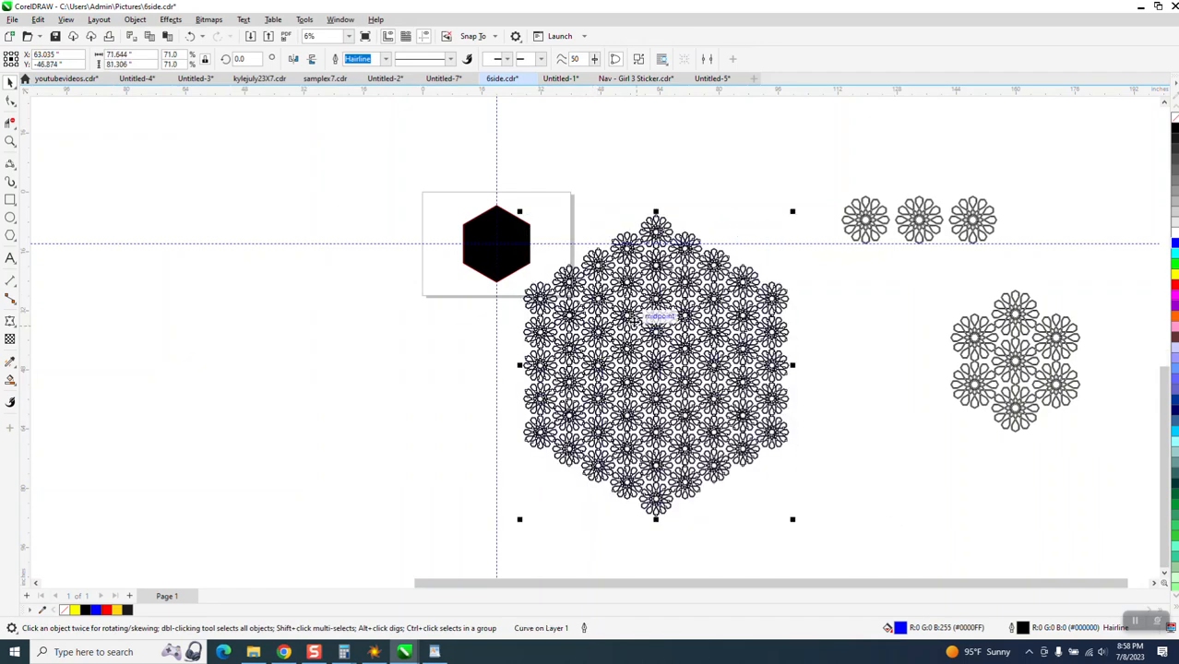
pyautogui.moveTo(657, 315); pyautogui.dragTo(545, 308)
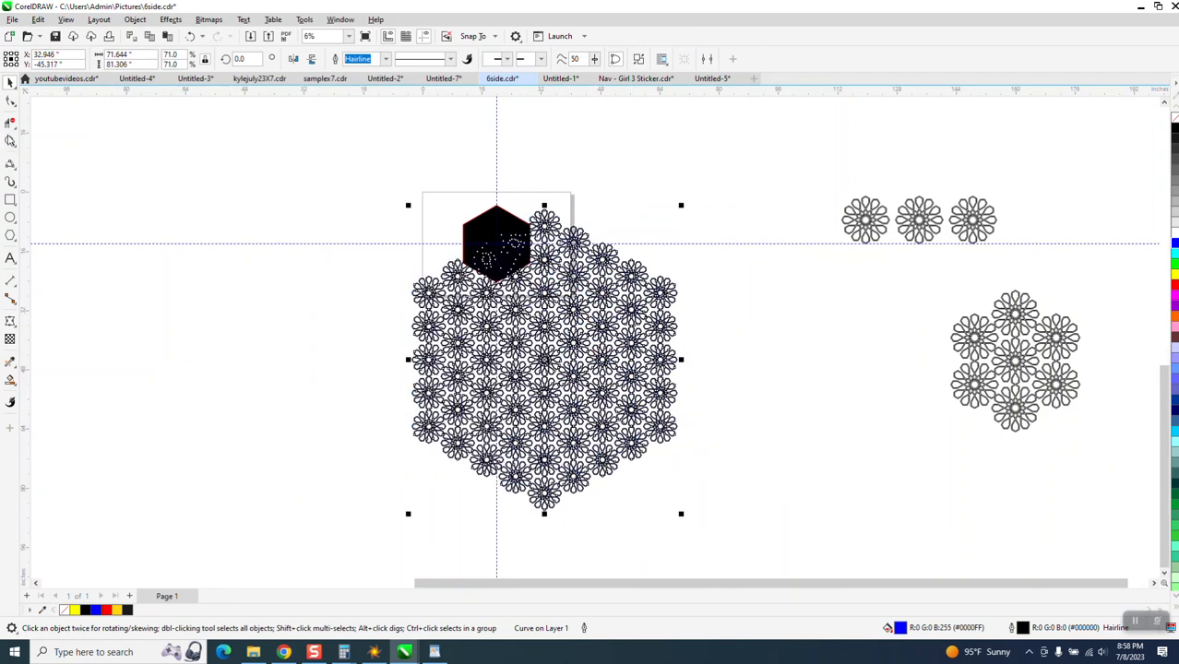
# Step: Move the black hexagon aside and centre the enlarged rosette pattern on the page
pyautogui.click(10, 142)
pyautogui.moveTo(540, 207); pyautogui.dragTo(594, 254)
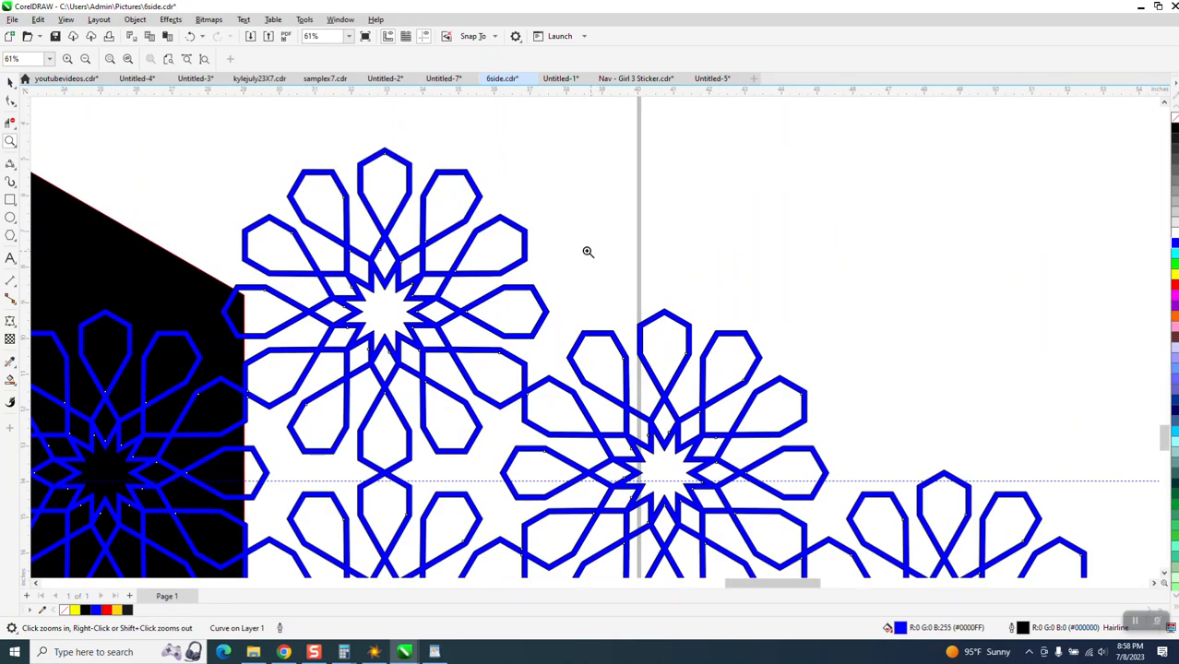
pyautogui.scroll(-2, 587, 251)
pyautogui.scroll(-1, 453, 205)
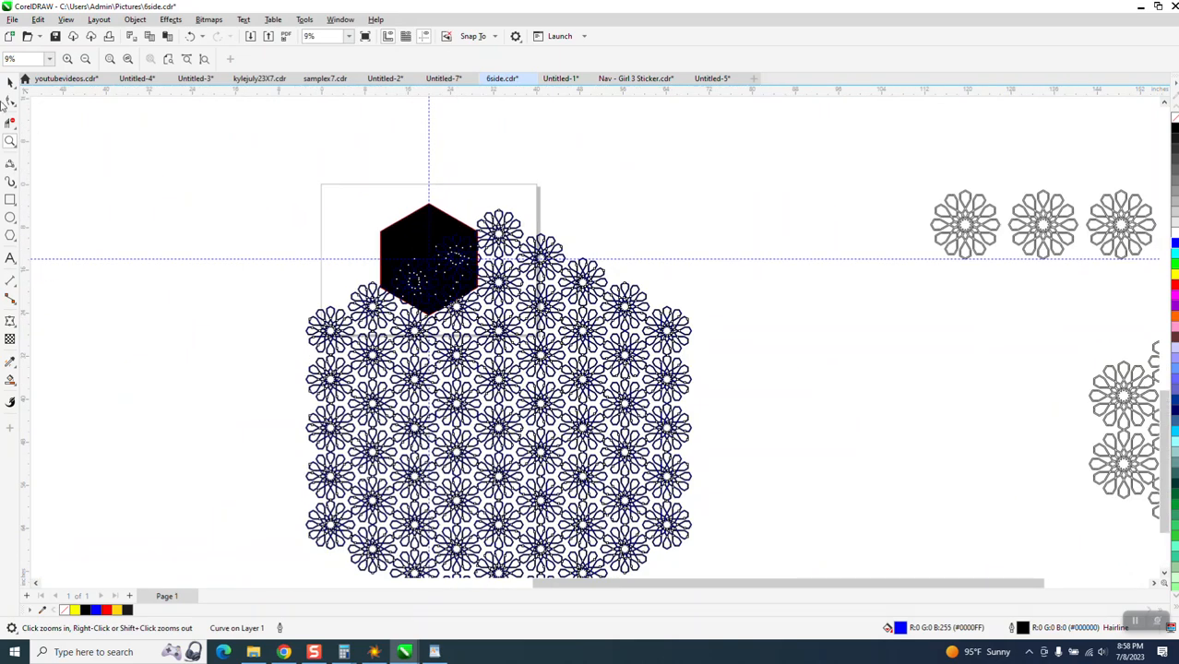
pyautogui.click(10, 81)
pyautogui.click(406, 223)
pyautogui.moveTo(406, 224); pyautogui.dragTo(143, 178)
pyautogui.moveTo(545, 295); pyautogui.dragTo(476, 193)
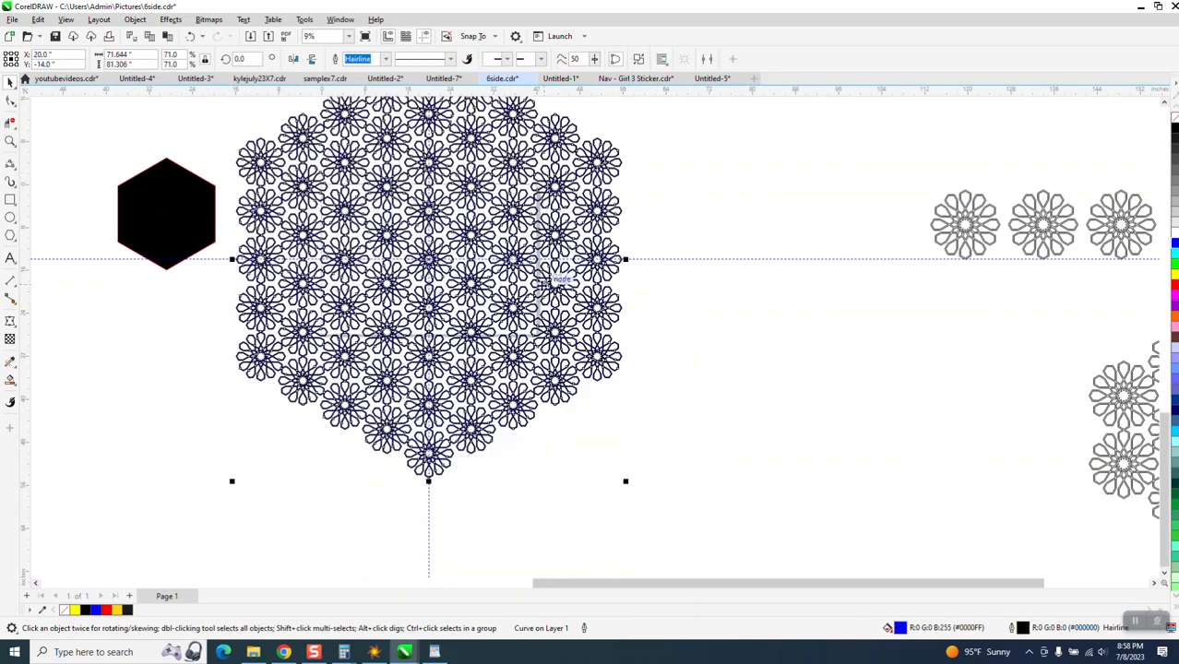
# Step: Enlarge the black hexagon from its centre to about 90.1 by 104.1 inches and centre it on the page behind the pattern
pyautogui.click(203, 229)
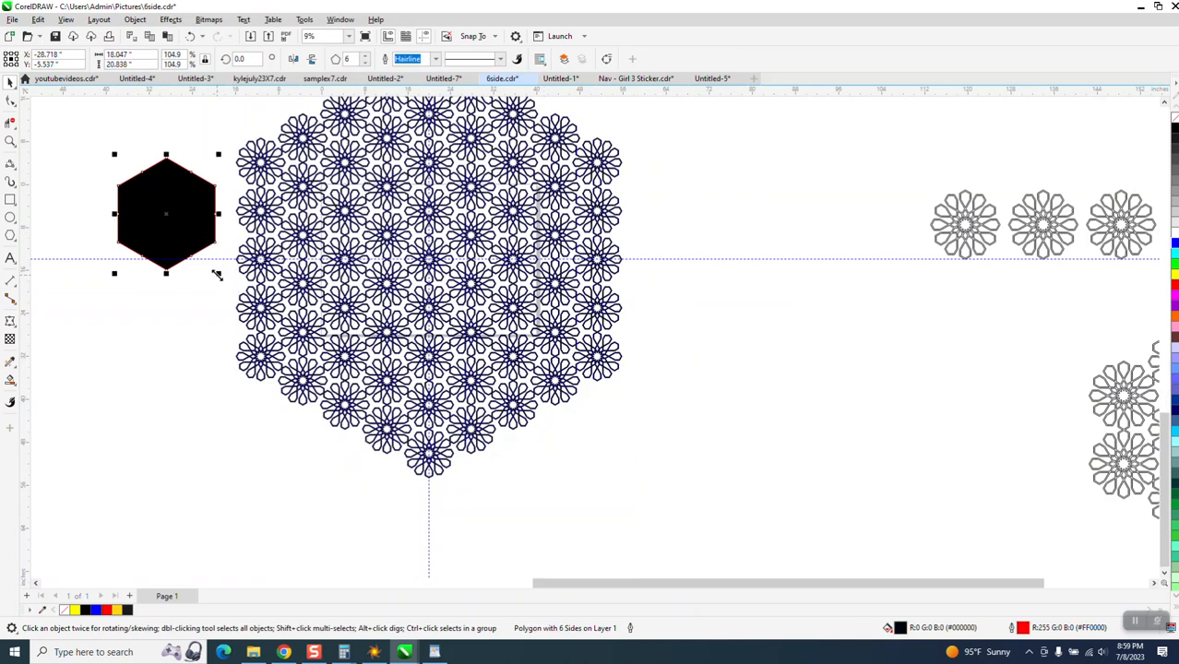
pyautogui.moveTo(217, 275); pyautogui.dragTo(628, 497)
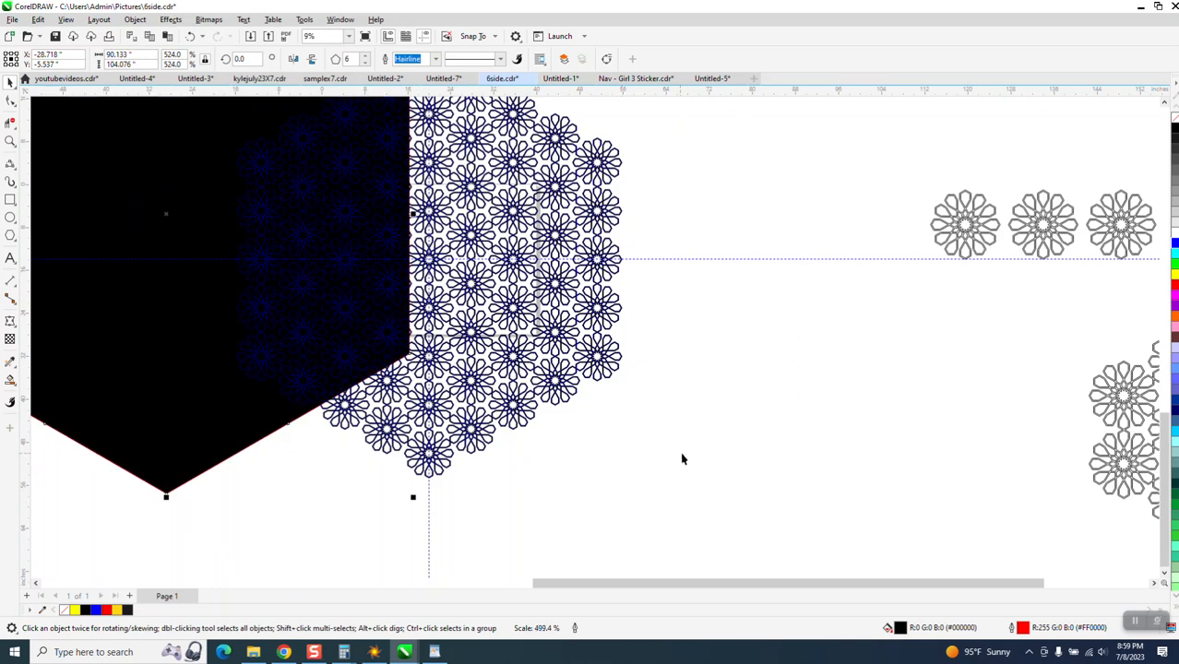
pyautogui.press('p')
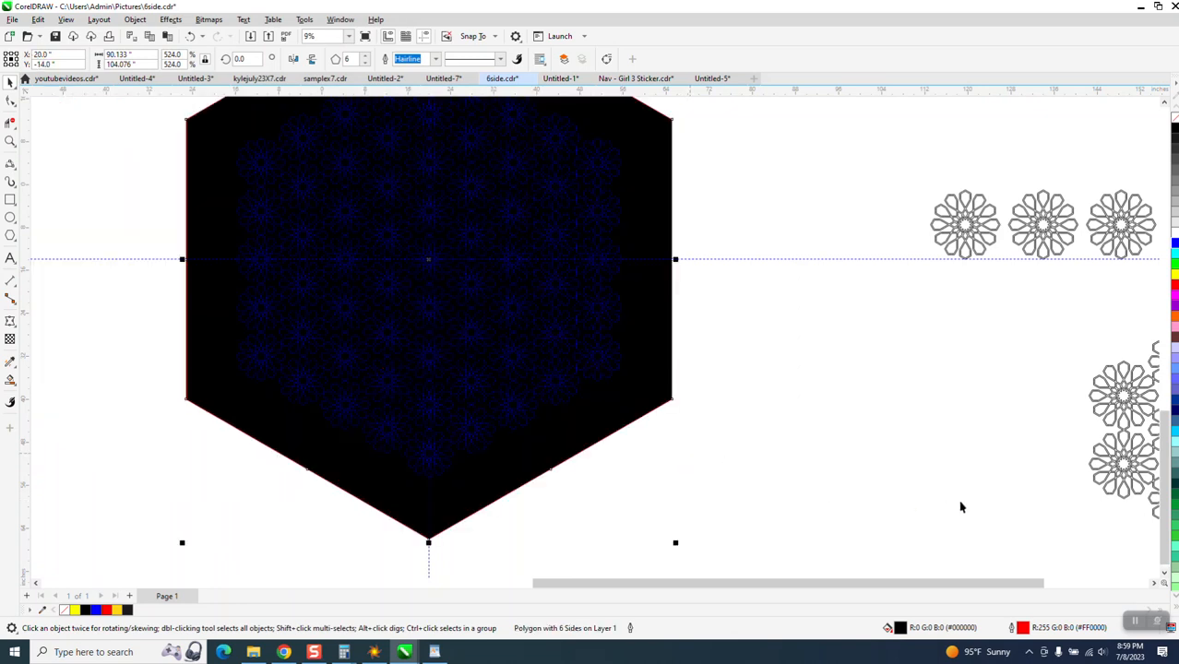
# Step: Change both the fill and the outline of the rosette pattern to yellow
pyautogui.click(475, 203)
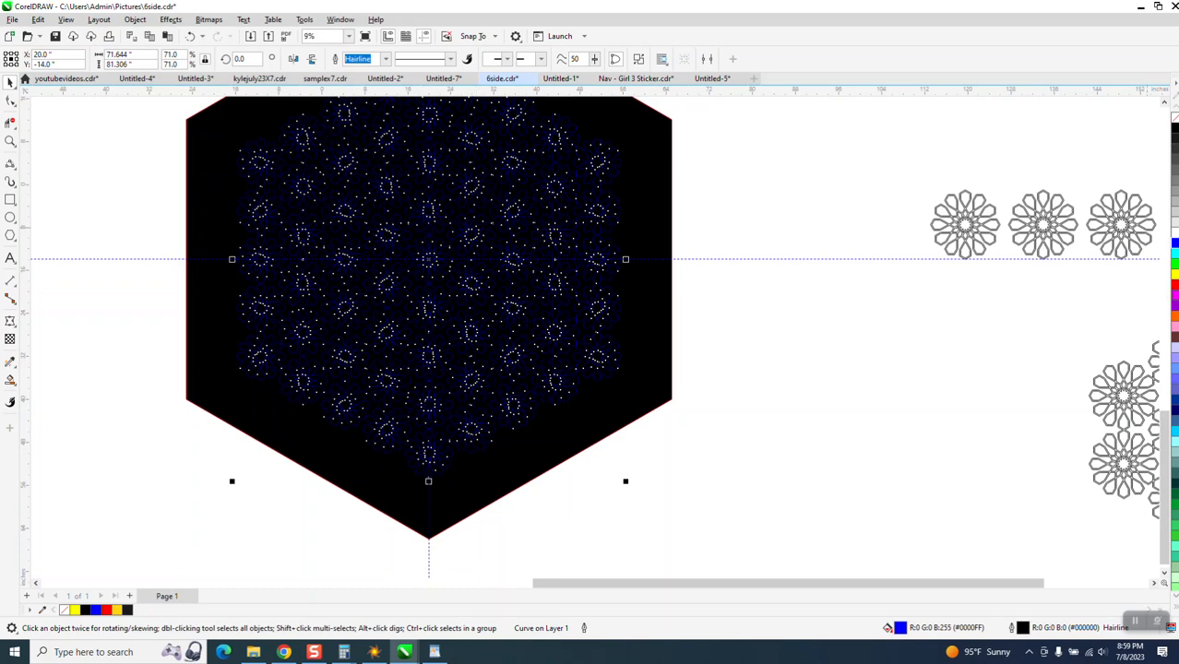
pyautogui.click(1175, 274)
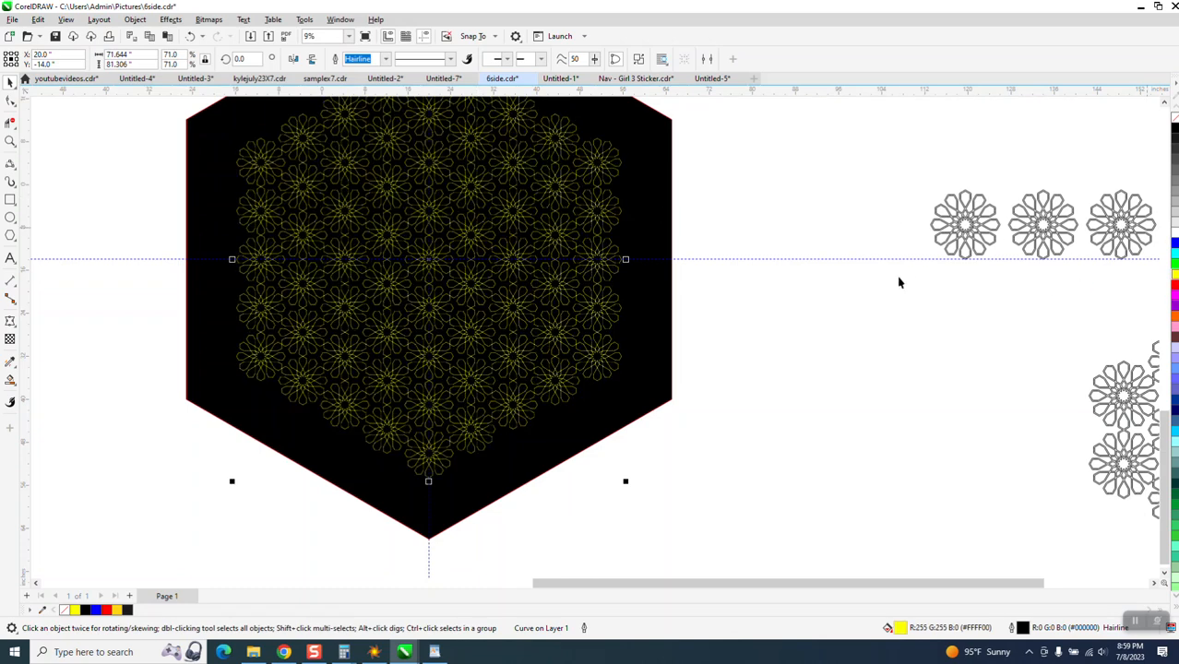
pyautogui.rightClick(1175, 277)
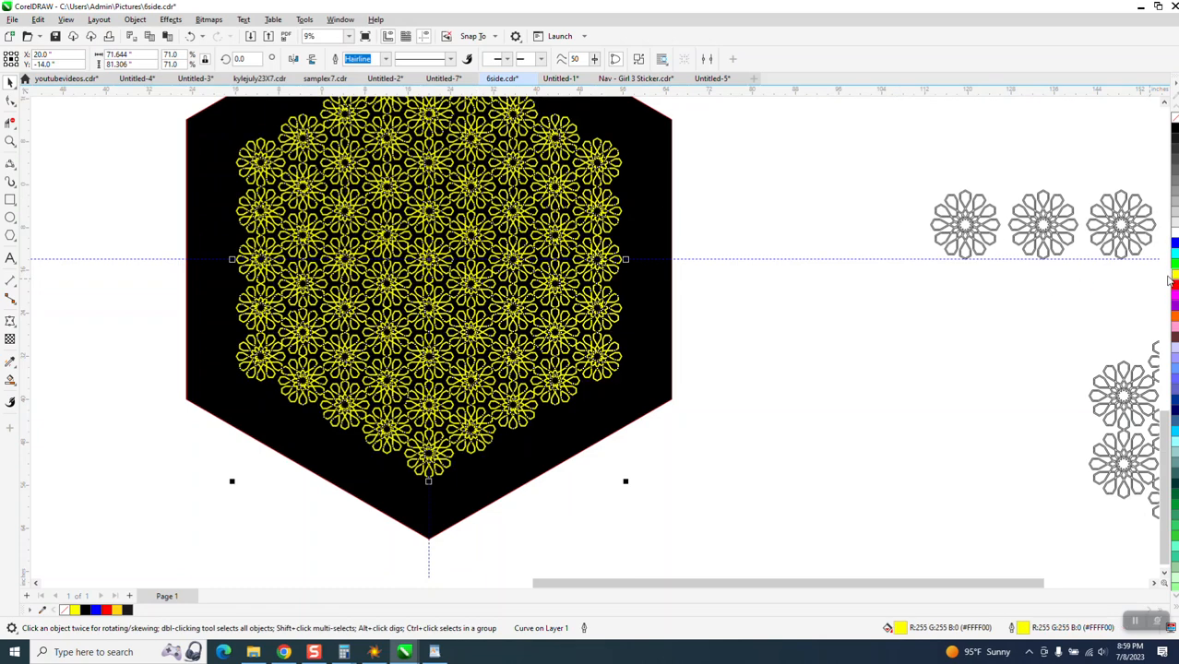
pyautogui.click(10, 140)
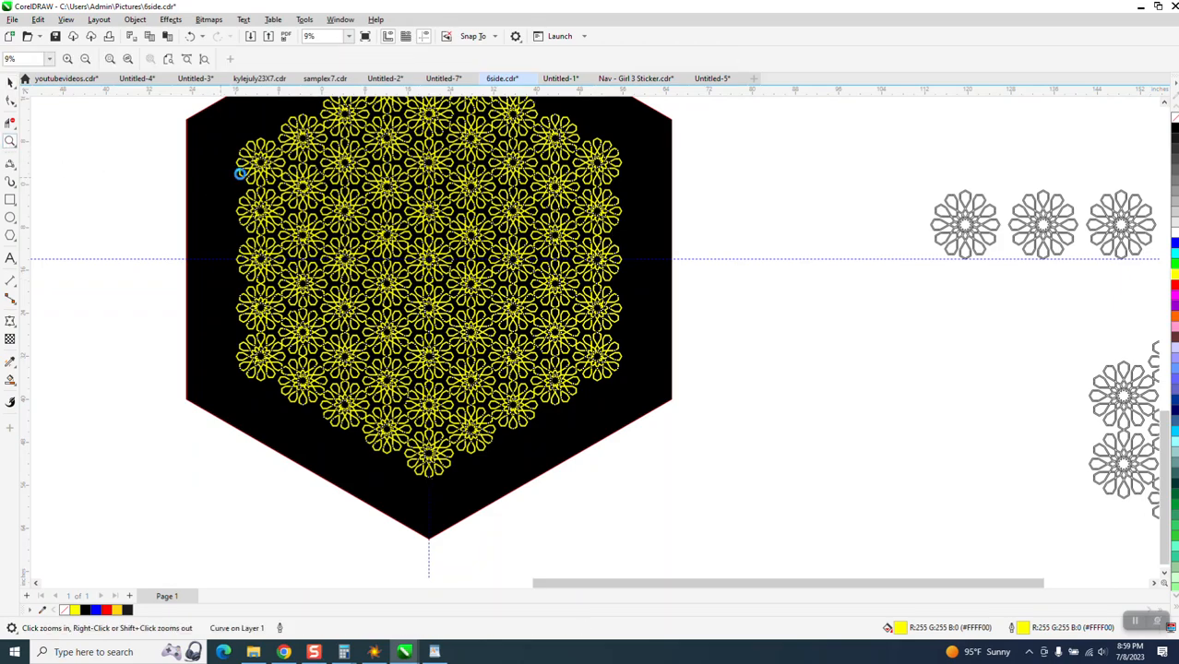
pyautogui.click(562, 335)
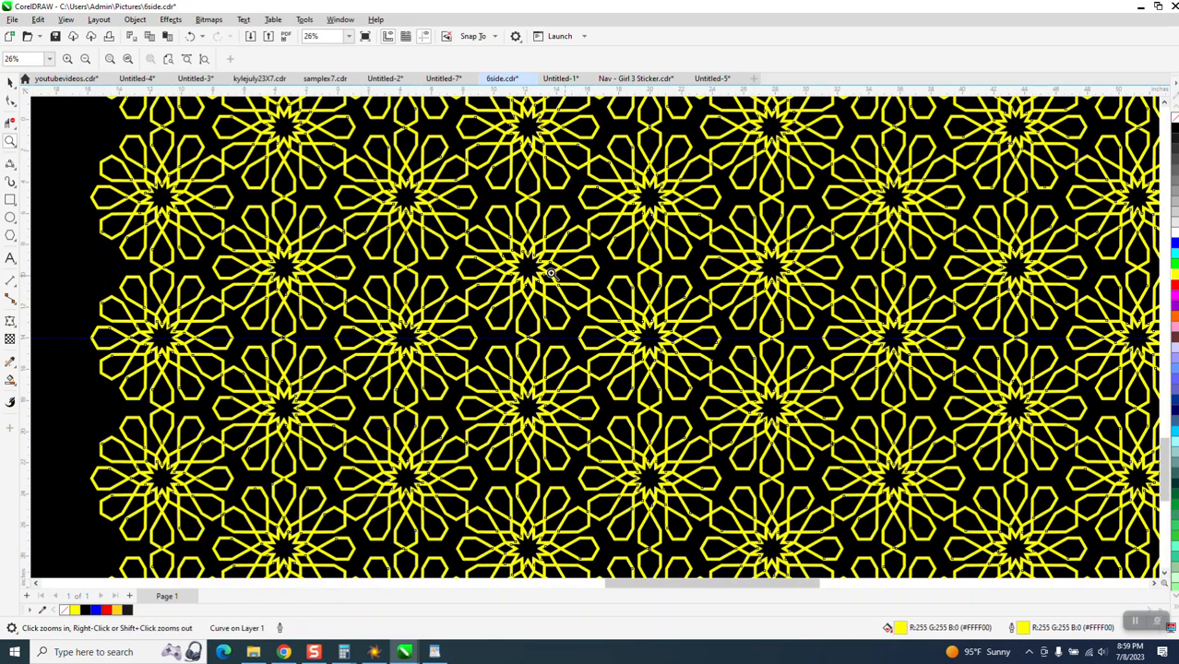
pyautogui.scroll(-4, 538, 277)
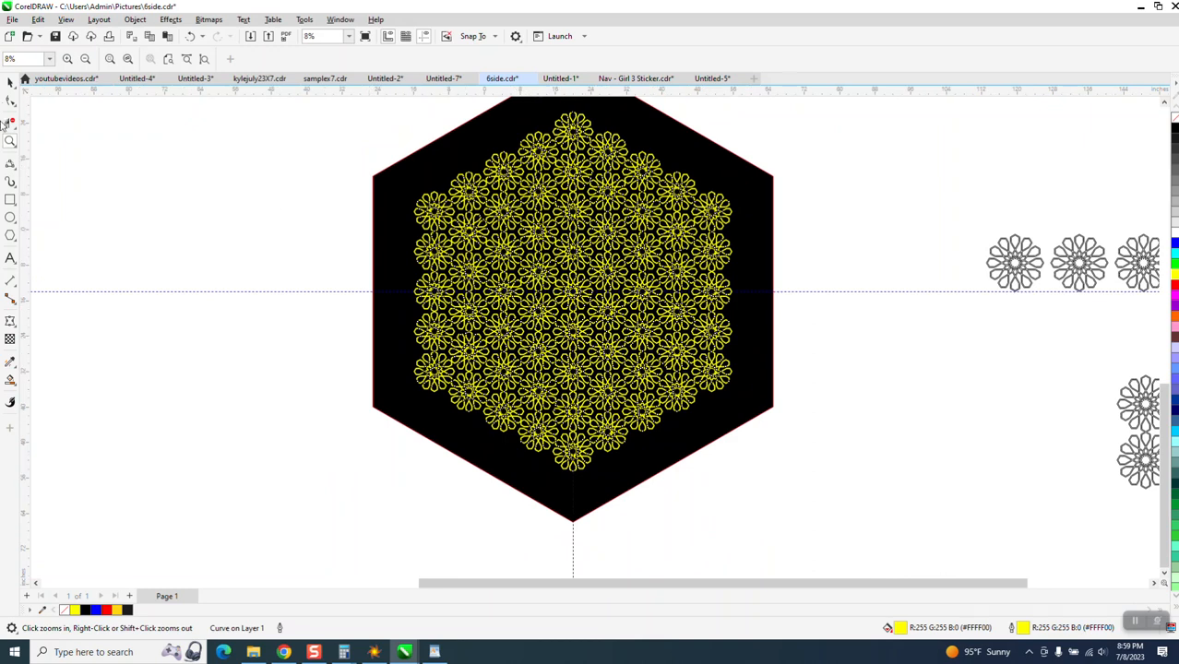
# Step: Shrink the black hexagon from its centre so that only a narrow border remains around the yellow pattern
pyautogui.click(11, 81)
pyautogui.click(771, 209)
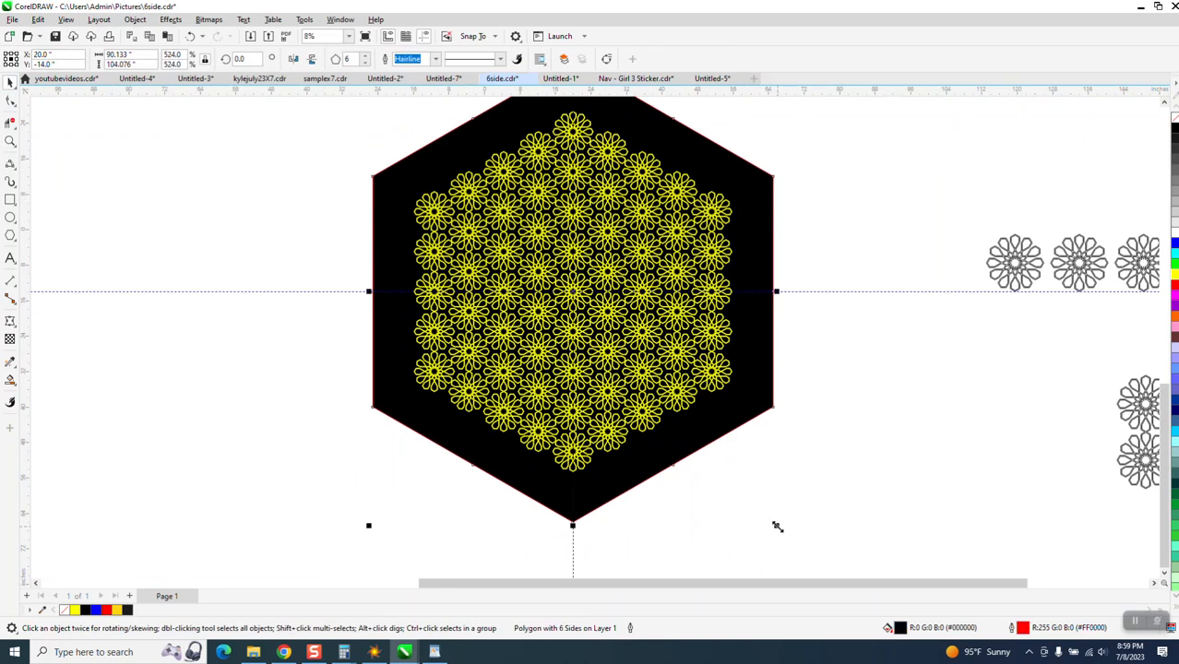
pyautogui.moveTo(777, 526); pyautogui.dragTo(760, 487)
pyautogui.click(399, 322)
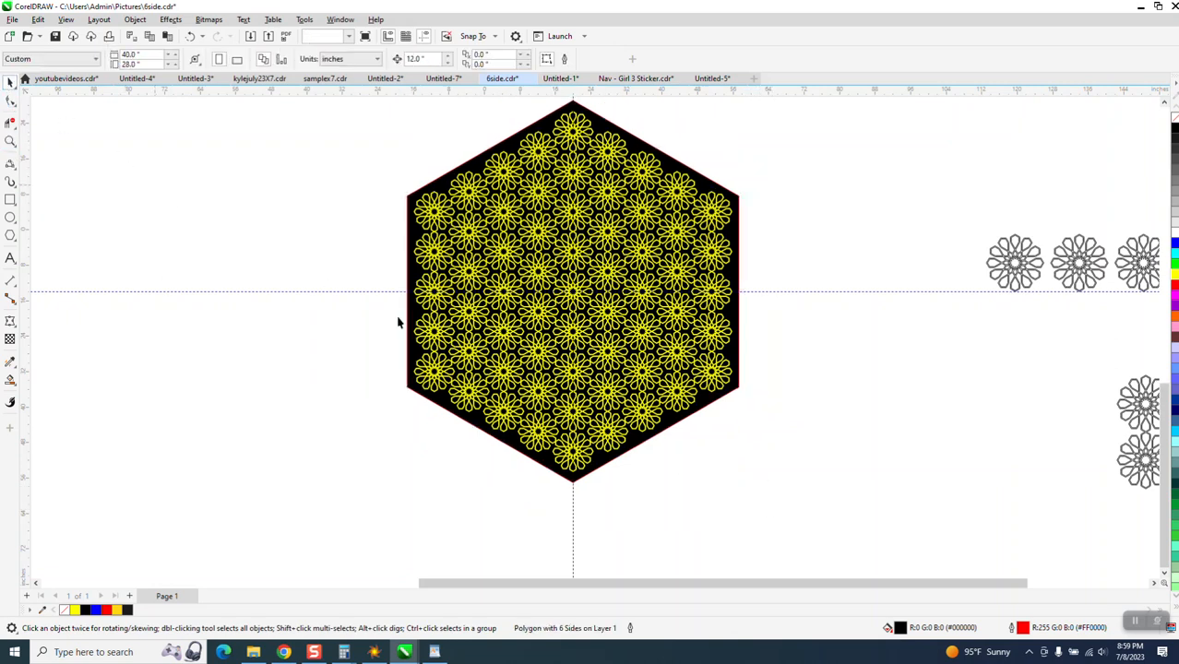
# Step: Apply an interactive linear fountain fill to the rosette pattern, running from yellow at its lower tip to red near its upper edge
pyautogui.click(583, 412)
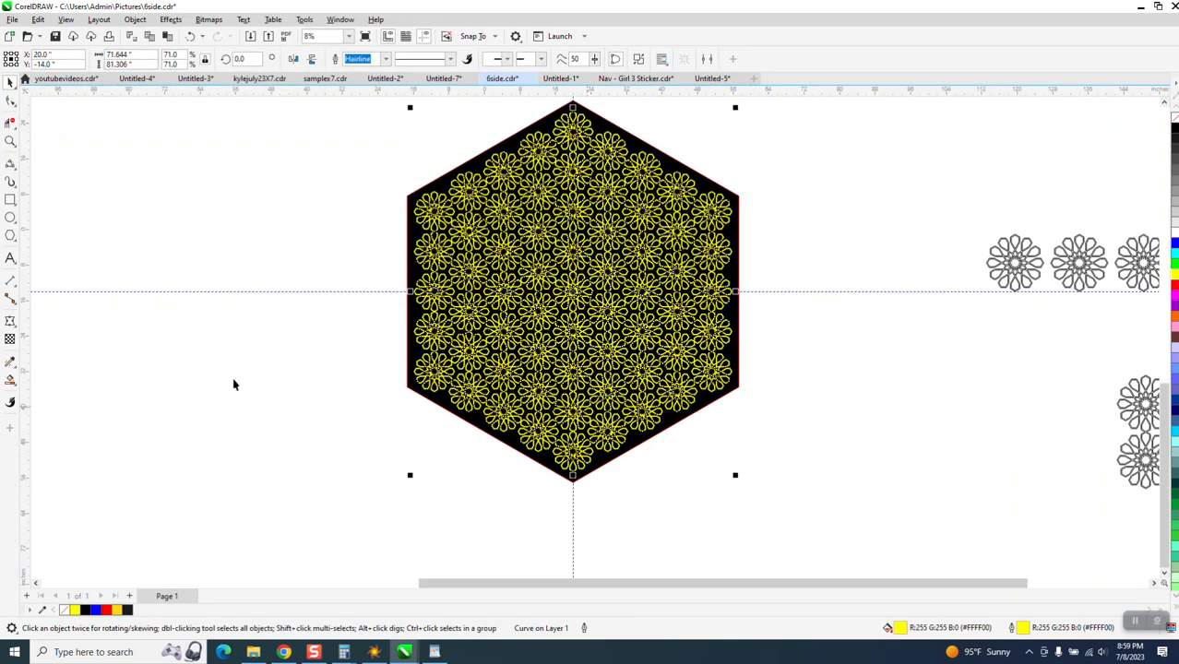
pyautogui.click(16, 388)
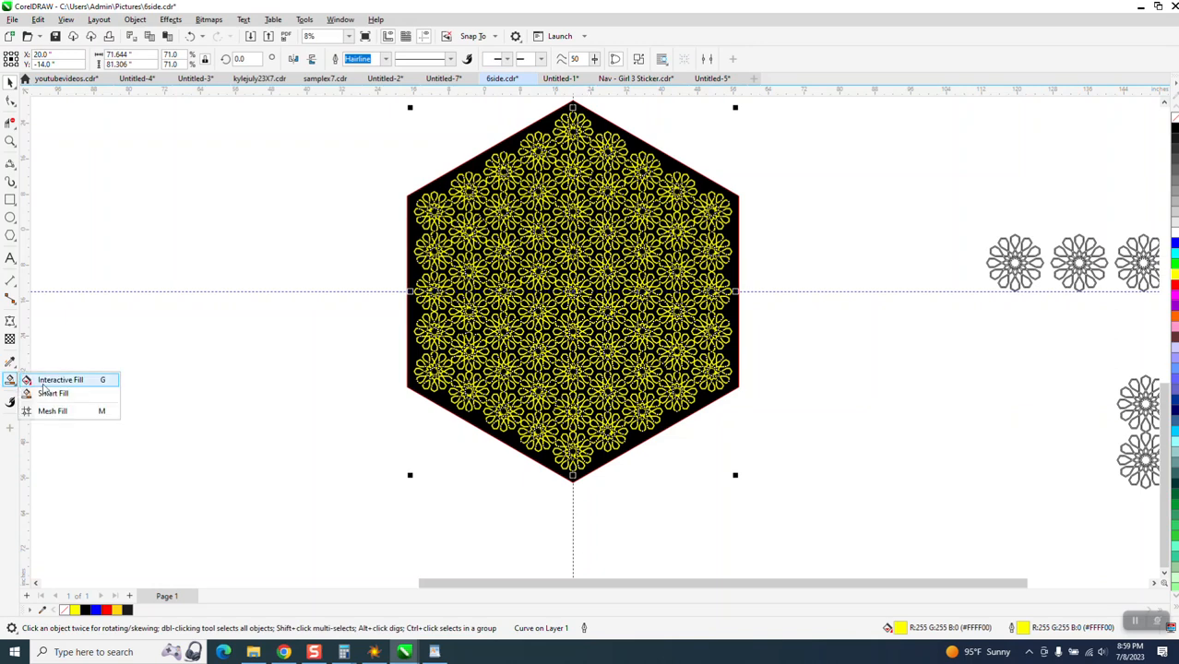
pyautogui.click(51, 379)
pyautogui.moveTo(572, 448); pyautogui.dragTo(616, 159)
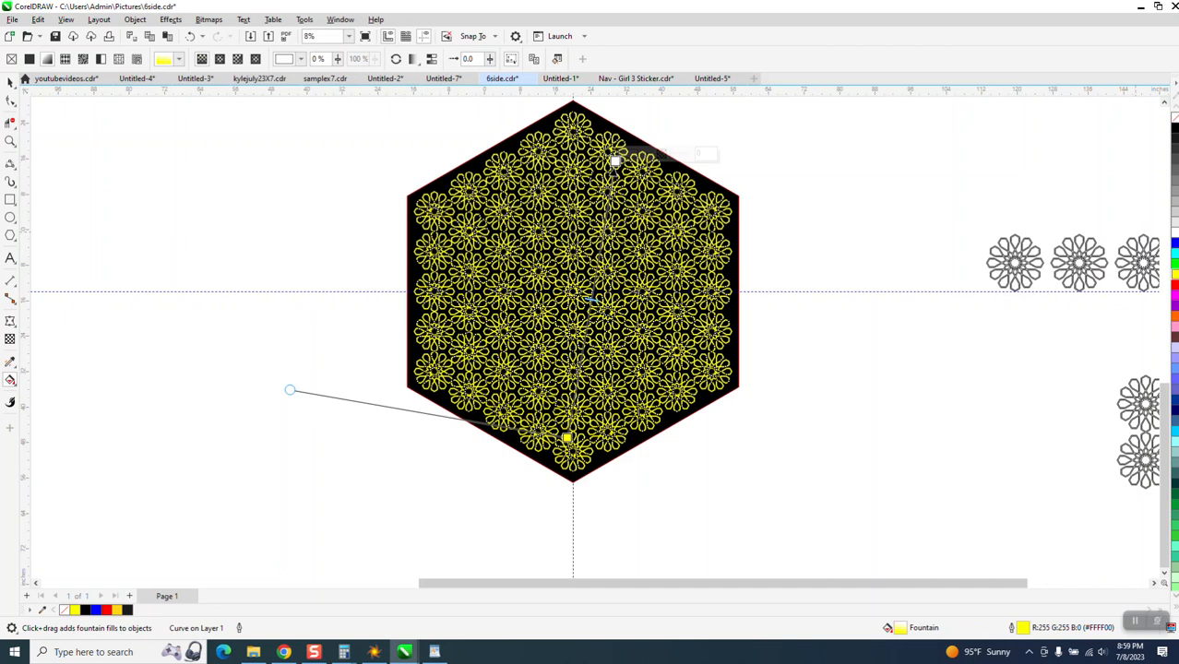
pyautogui.moveTo(1175, 292); pyautogui.dragTo(615, 163)
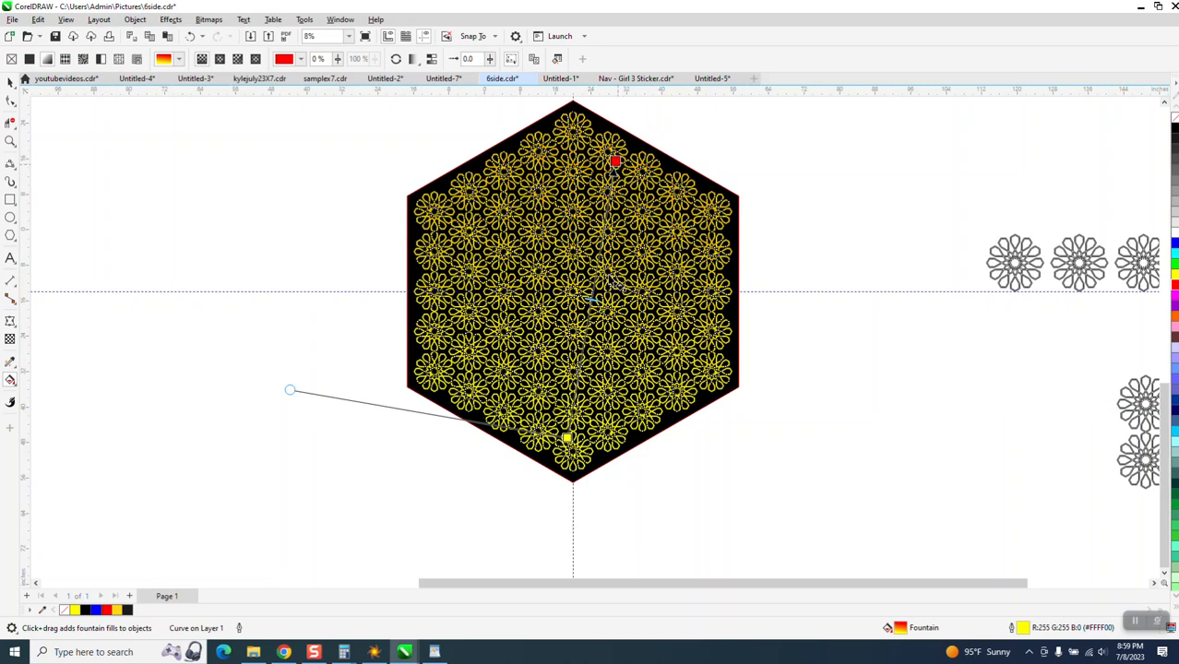
# Step: Examine the yellow-to-red gradient on the rosettes up close and across the whole hexagon
pyautogui.click(9, 141)
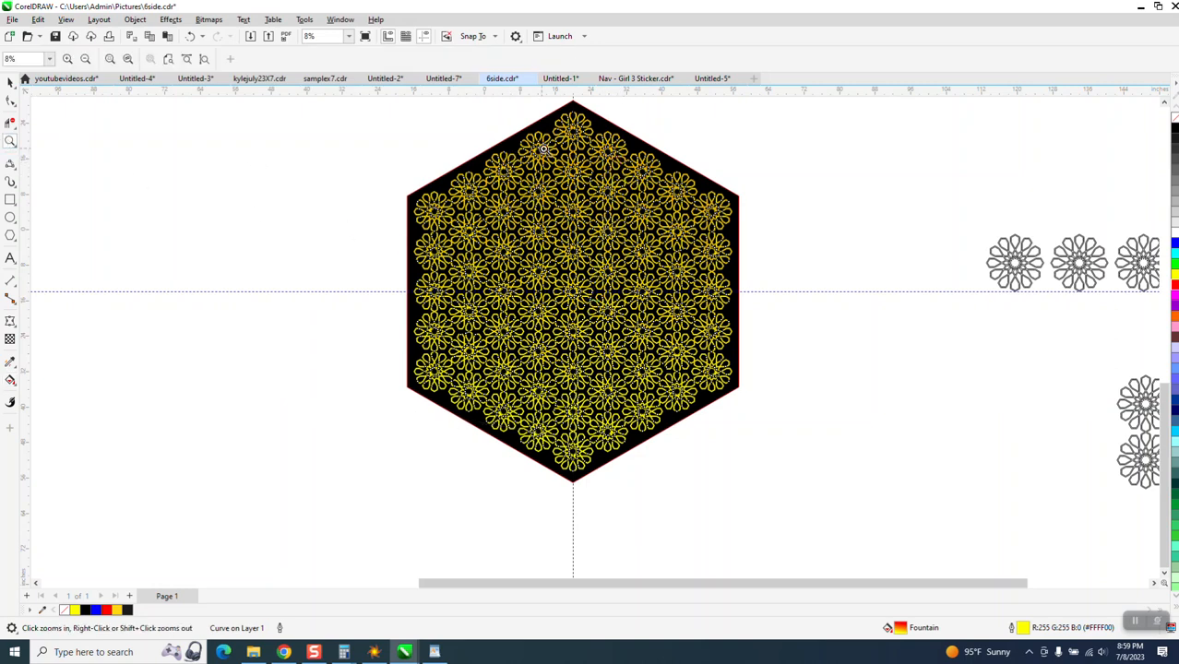
pyautogui.moveTo(544, 151); pyautogui.dragTo(688, 243)
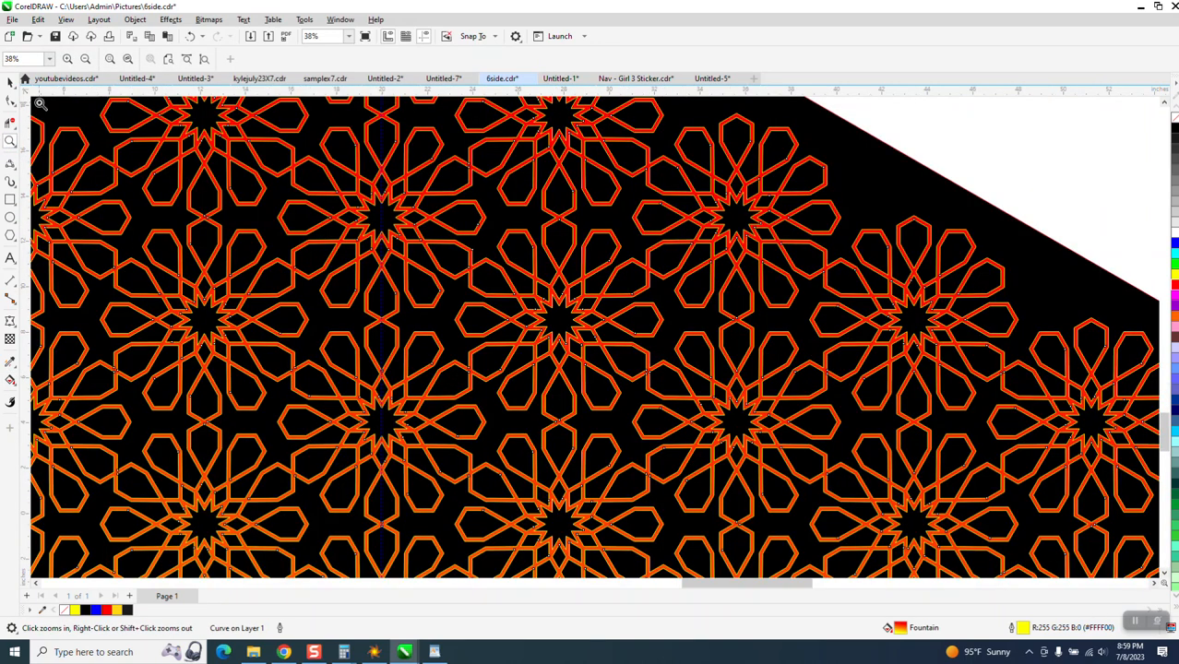
pyautogui.click(11, 83)
pyautogui.scroll(-2, 425, 207)
pyautogui.scroll(-5, 512, 233)
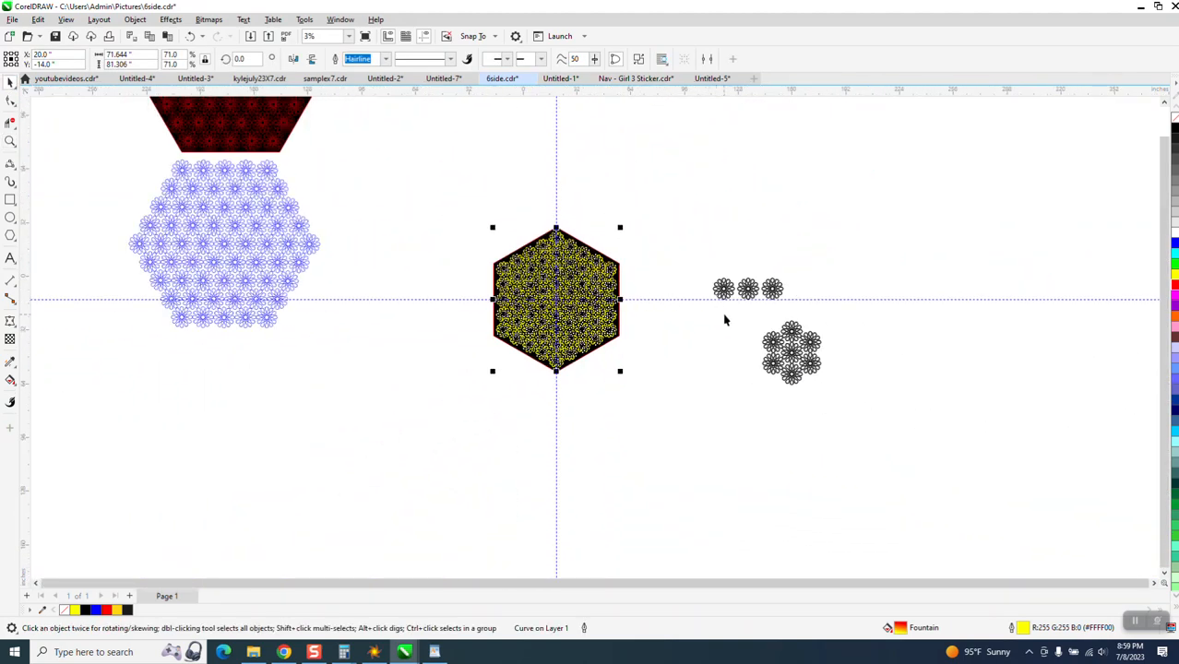
pyautogui.click(792, 355)
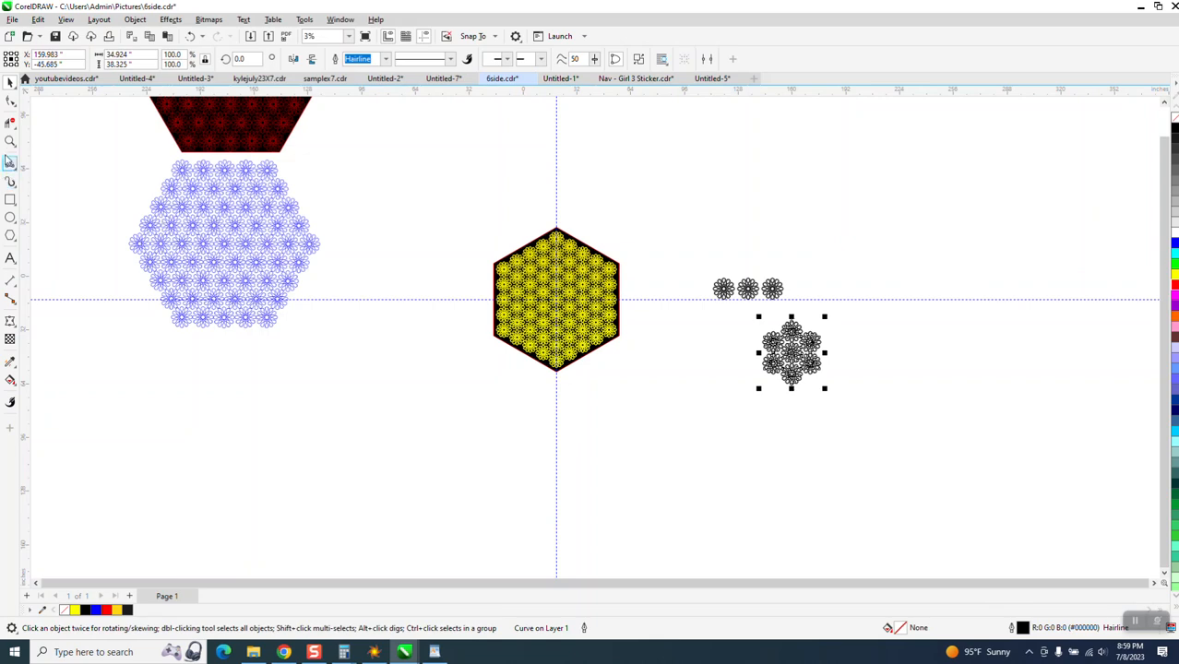
pyautogui.click(10, 141)
pyautogui.moveTo(461, 254); pyautogui.dragTo(742, 381)
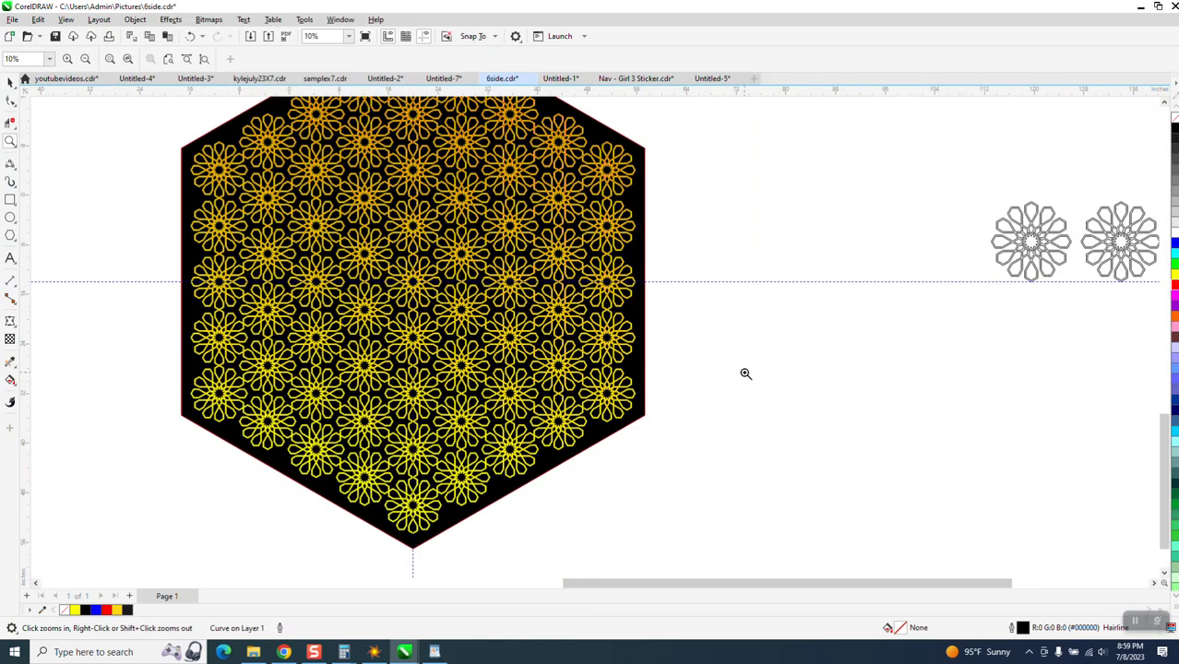